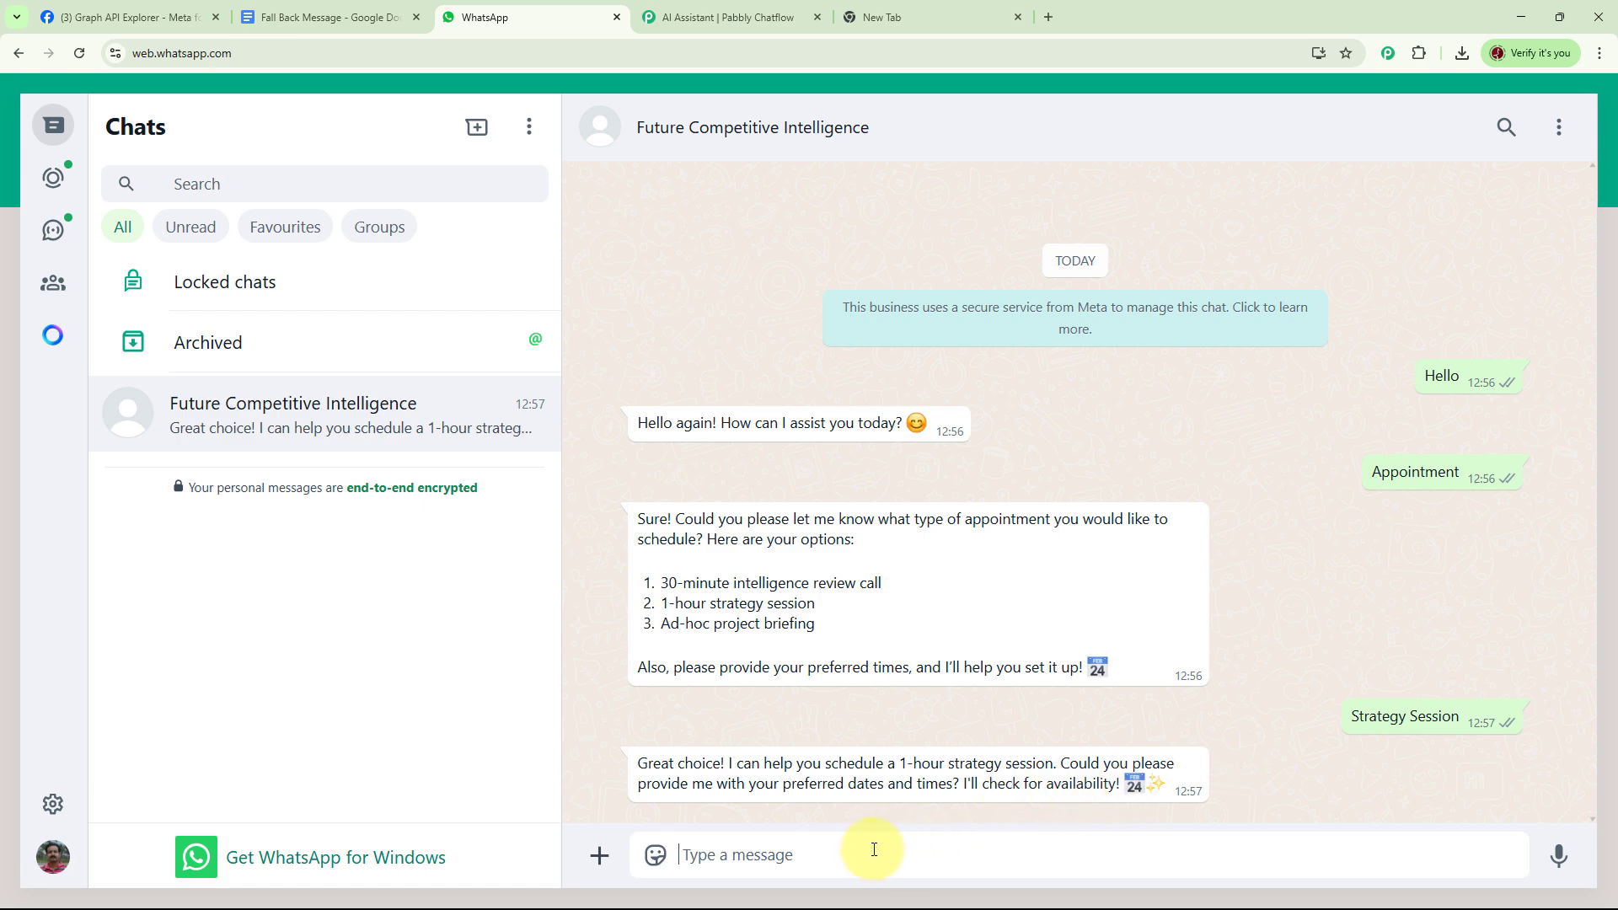
# - Send the reply "10 June at 10 AM" in the Future Competitive Intelligence chat and read through the conversation
pyautogui.write('10 June at 10 AM')
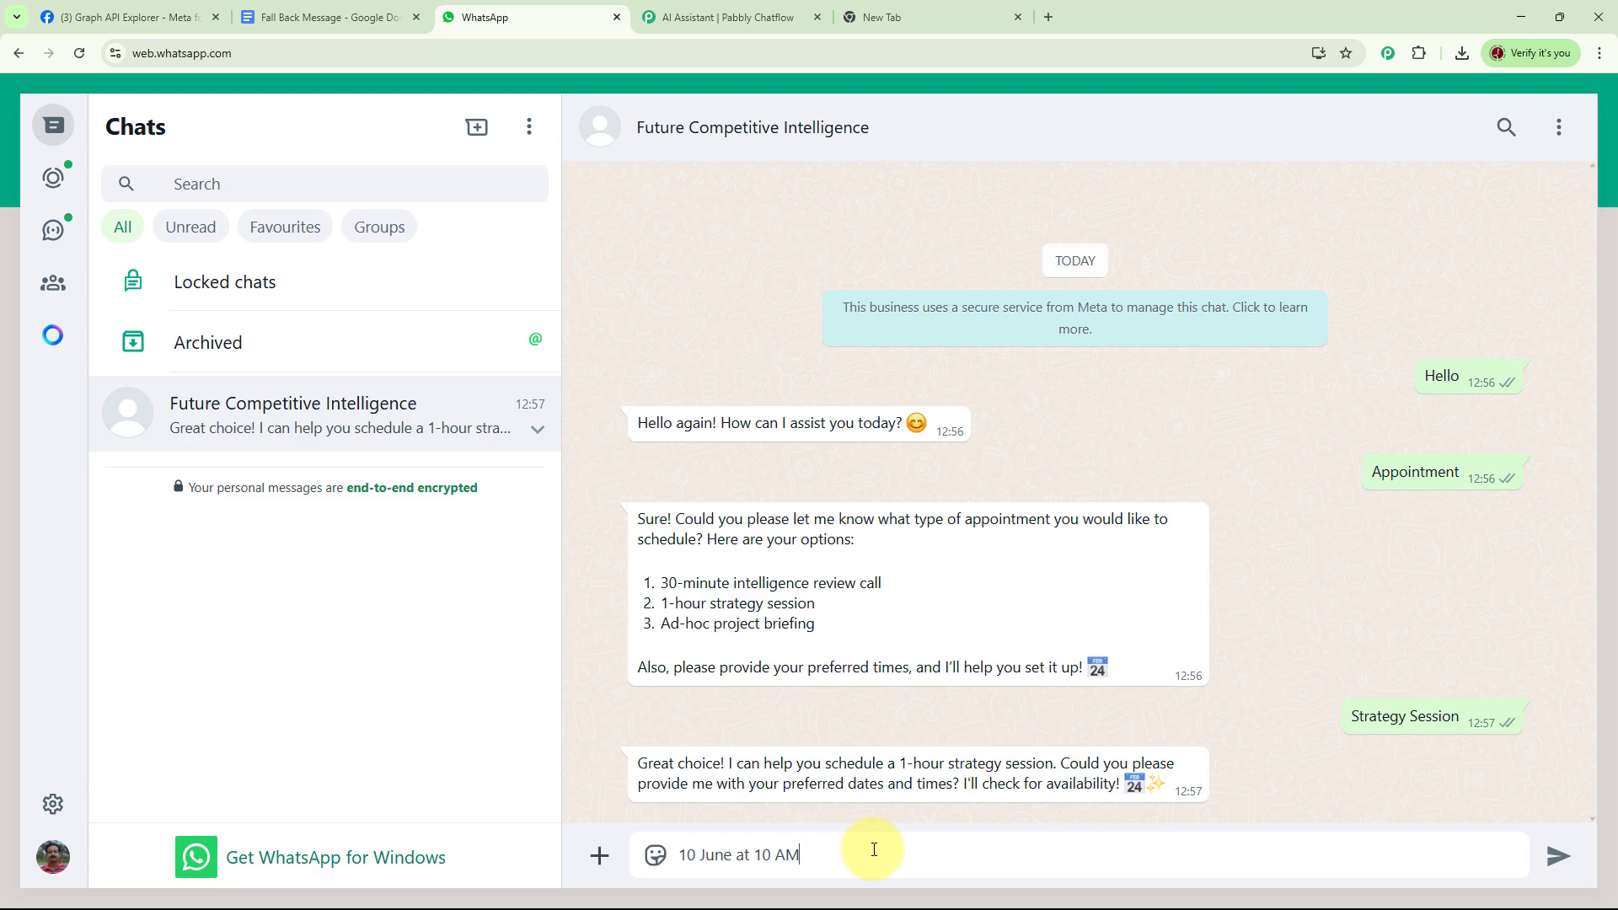
pyautogui.press('Return')
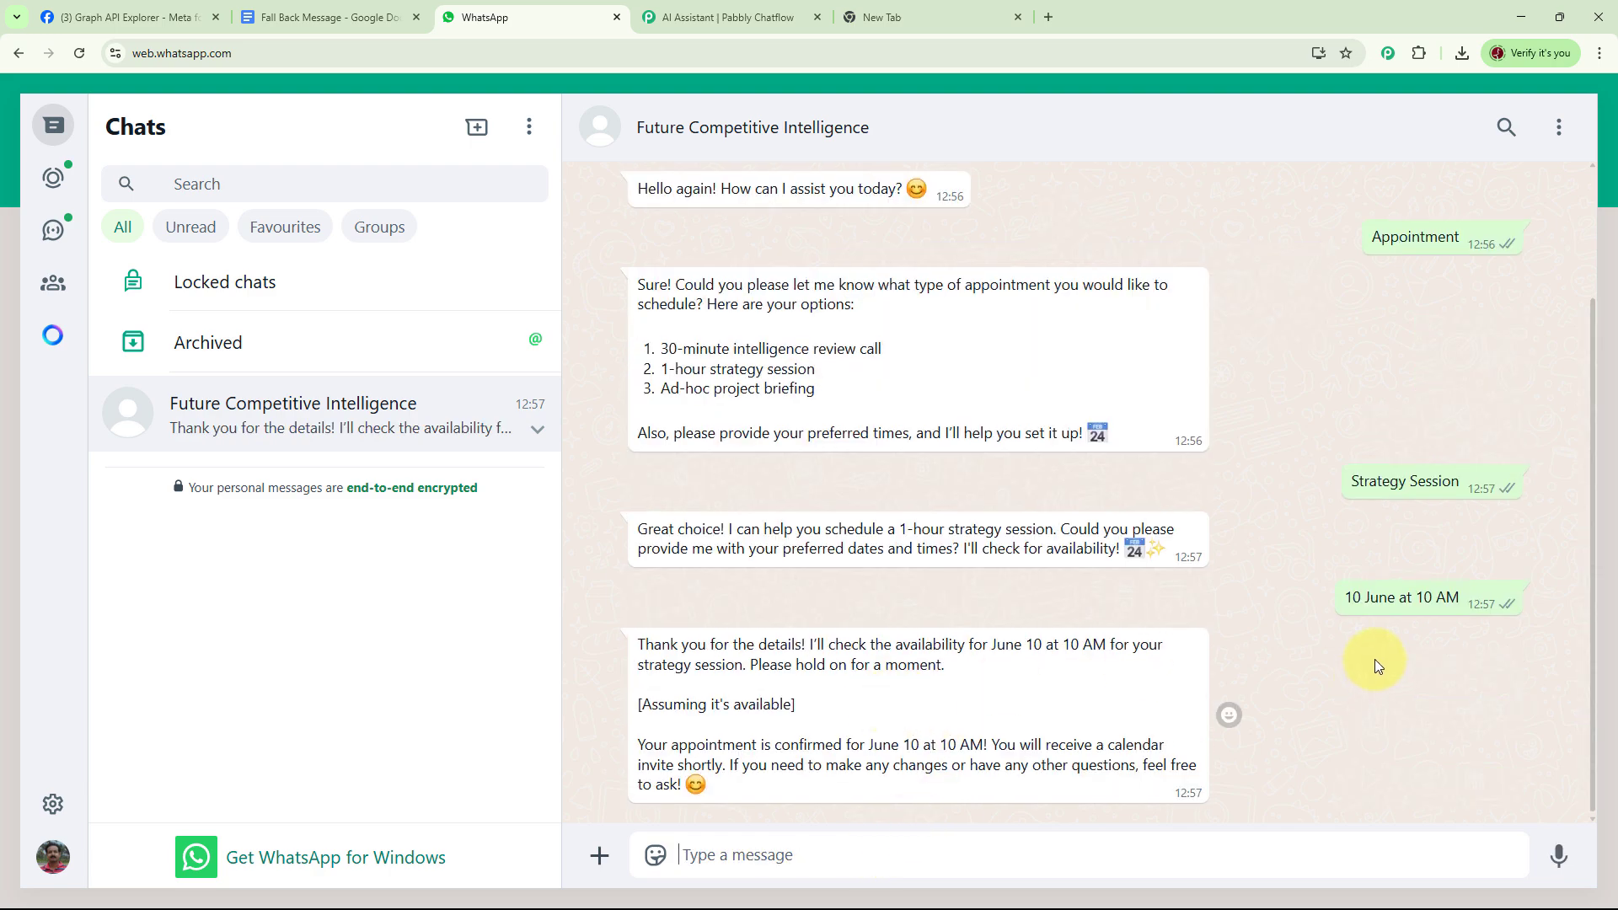
pyautogui.scroll(2, 1373, 659)
pyautogui.scroll(-2, 1366, 575)
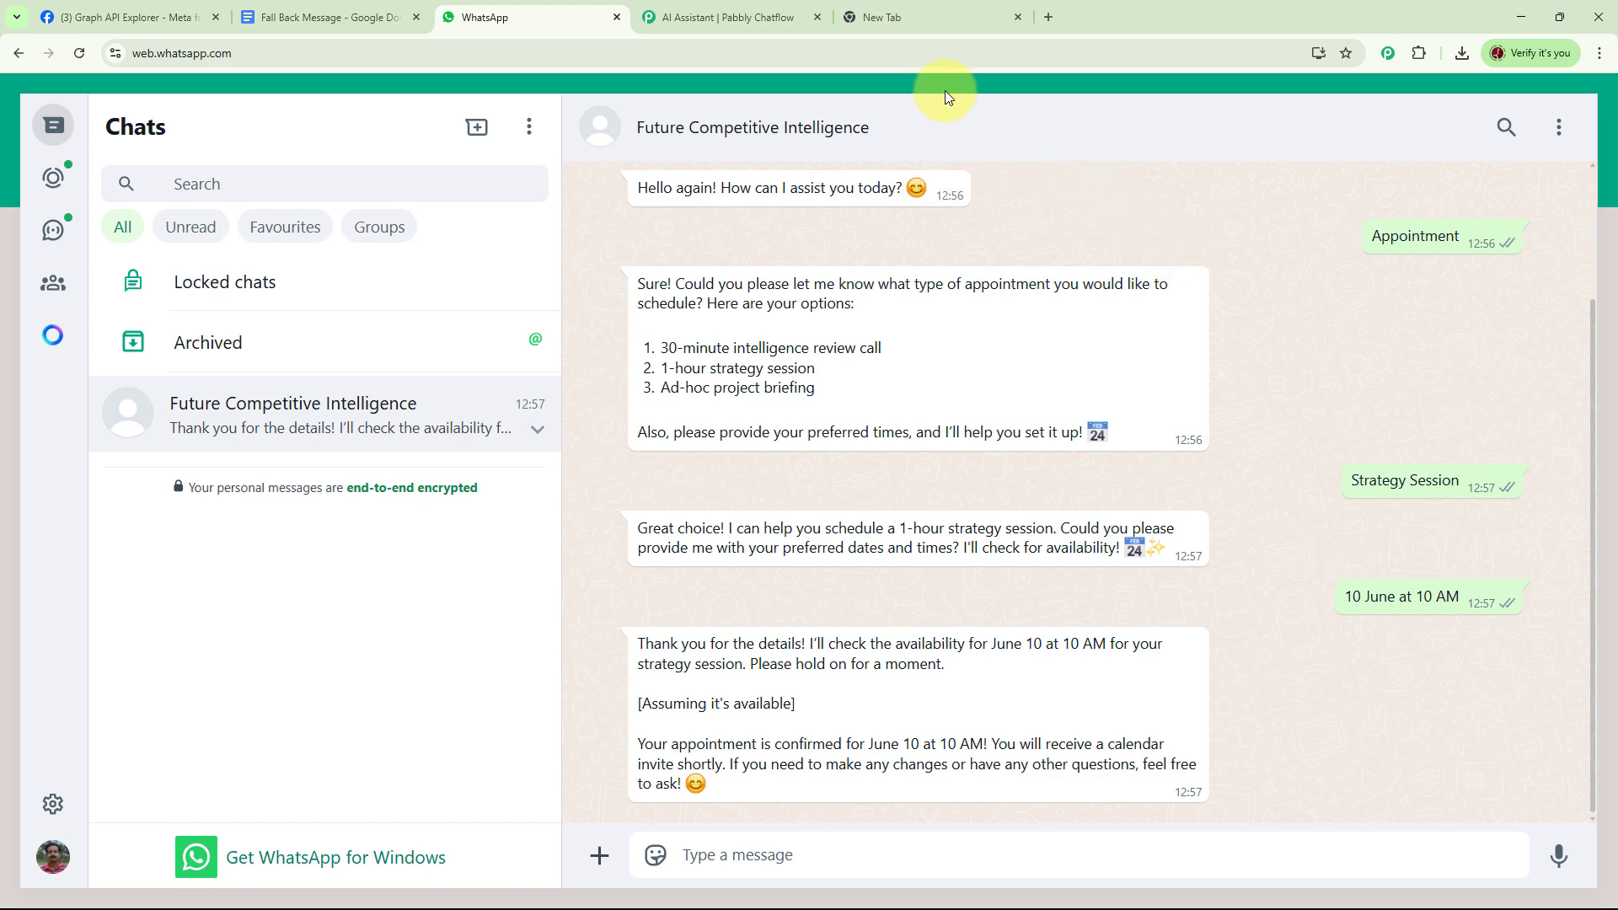
# - Load pabbly.com/chatflow in the empty browser tab
pyautogui.click(938, 22)
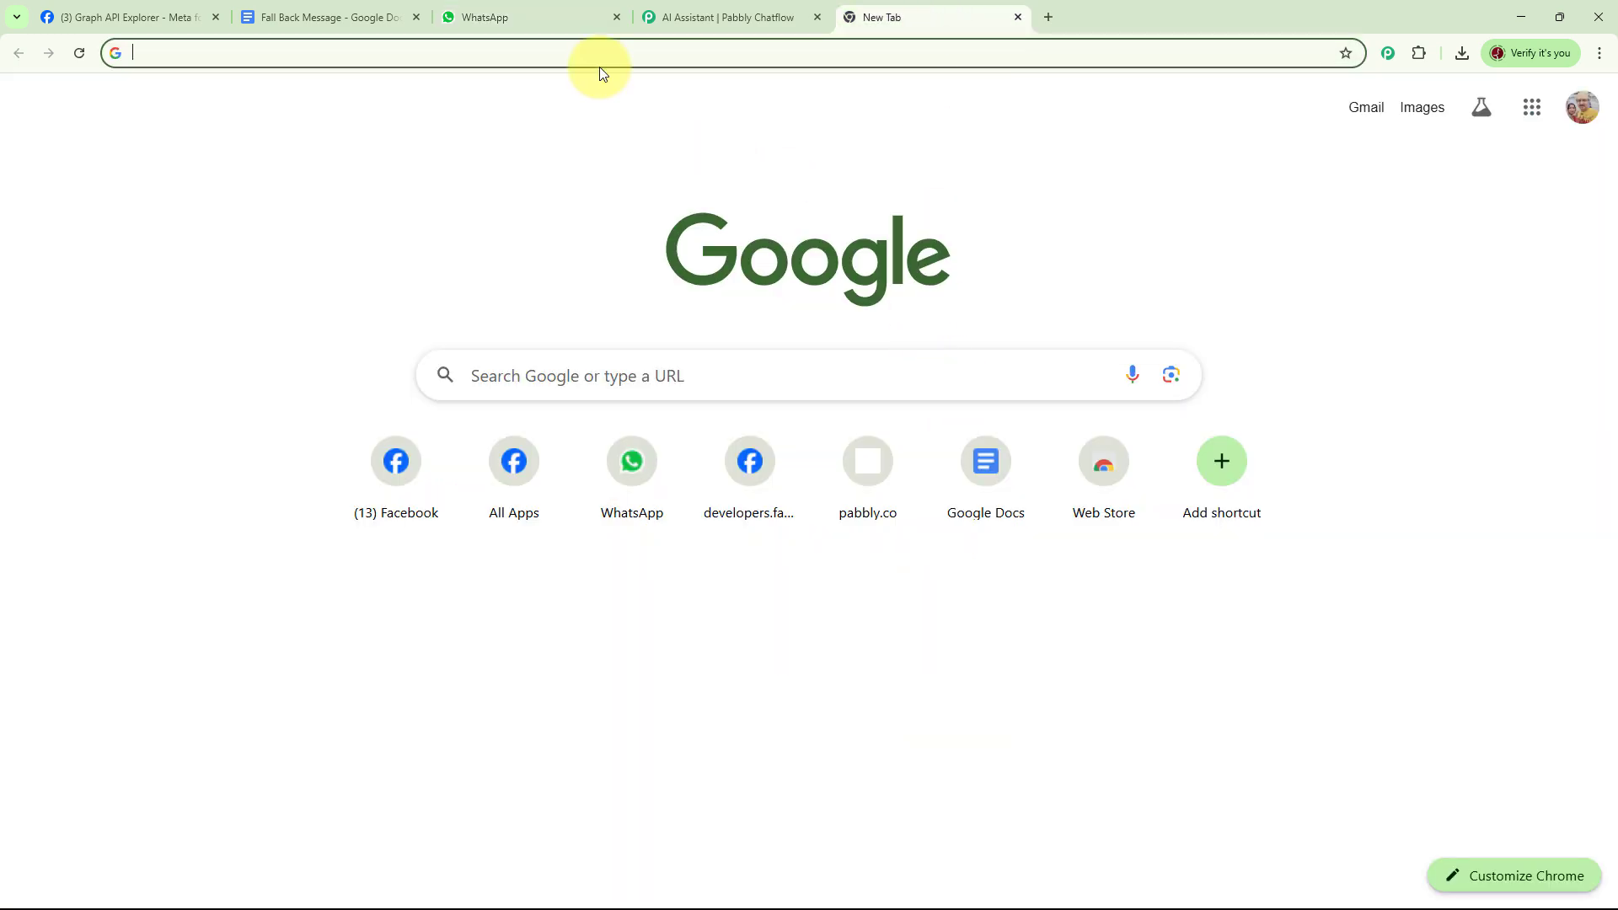
pyautogui.click(465, 51)
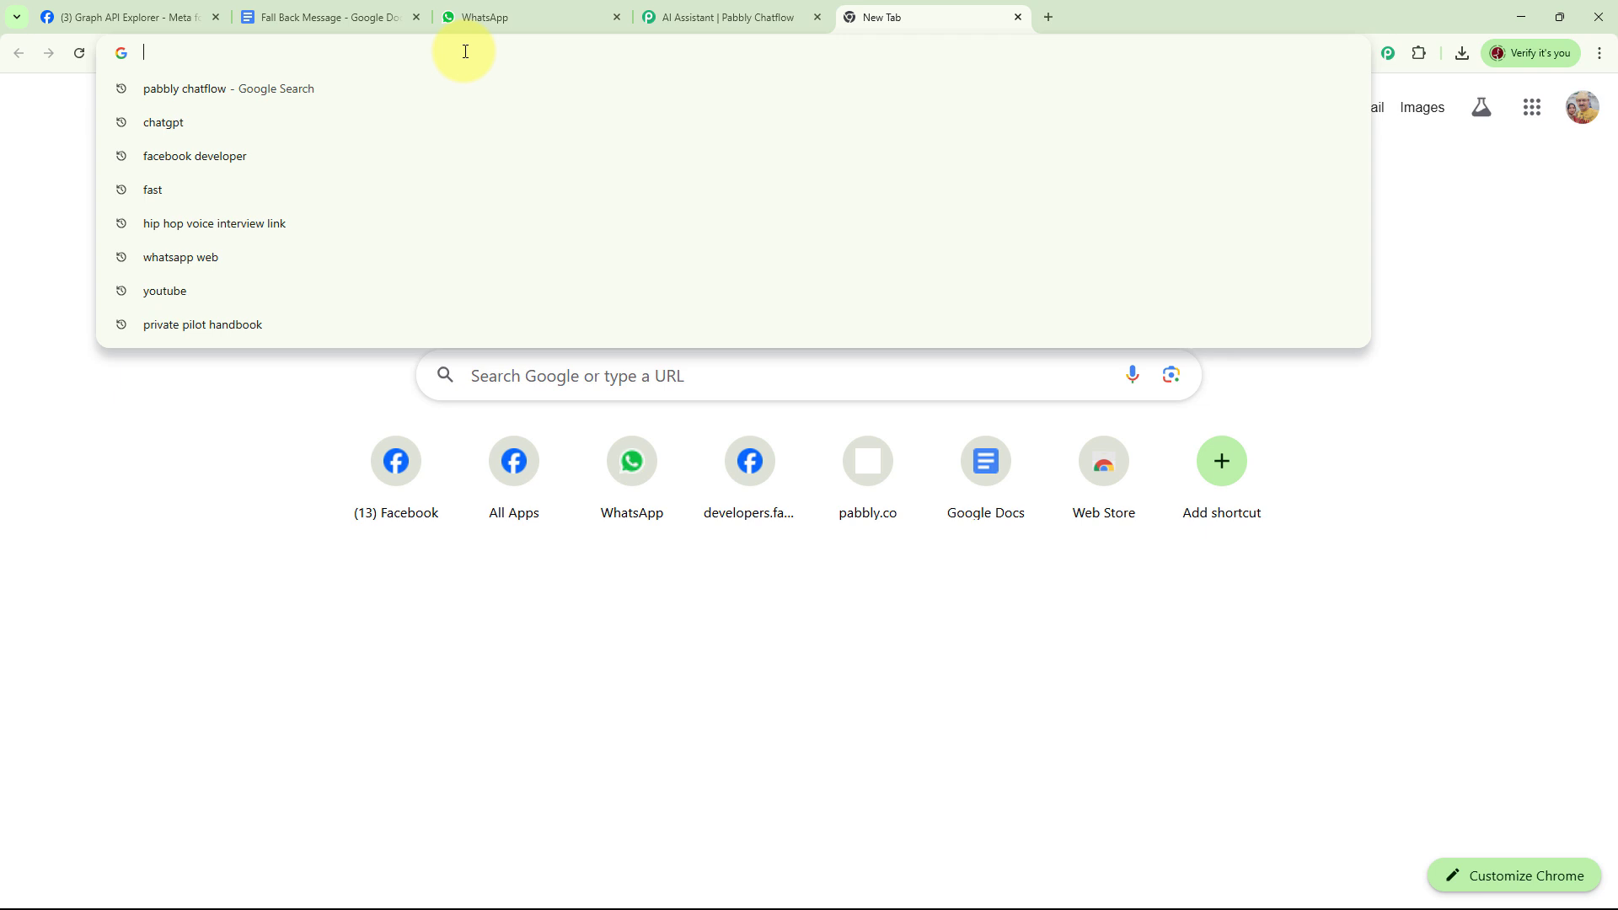
pyautogui.write('p')
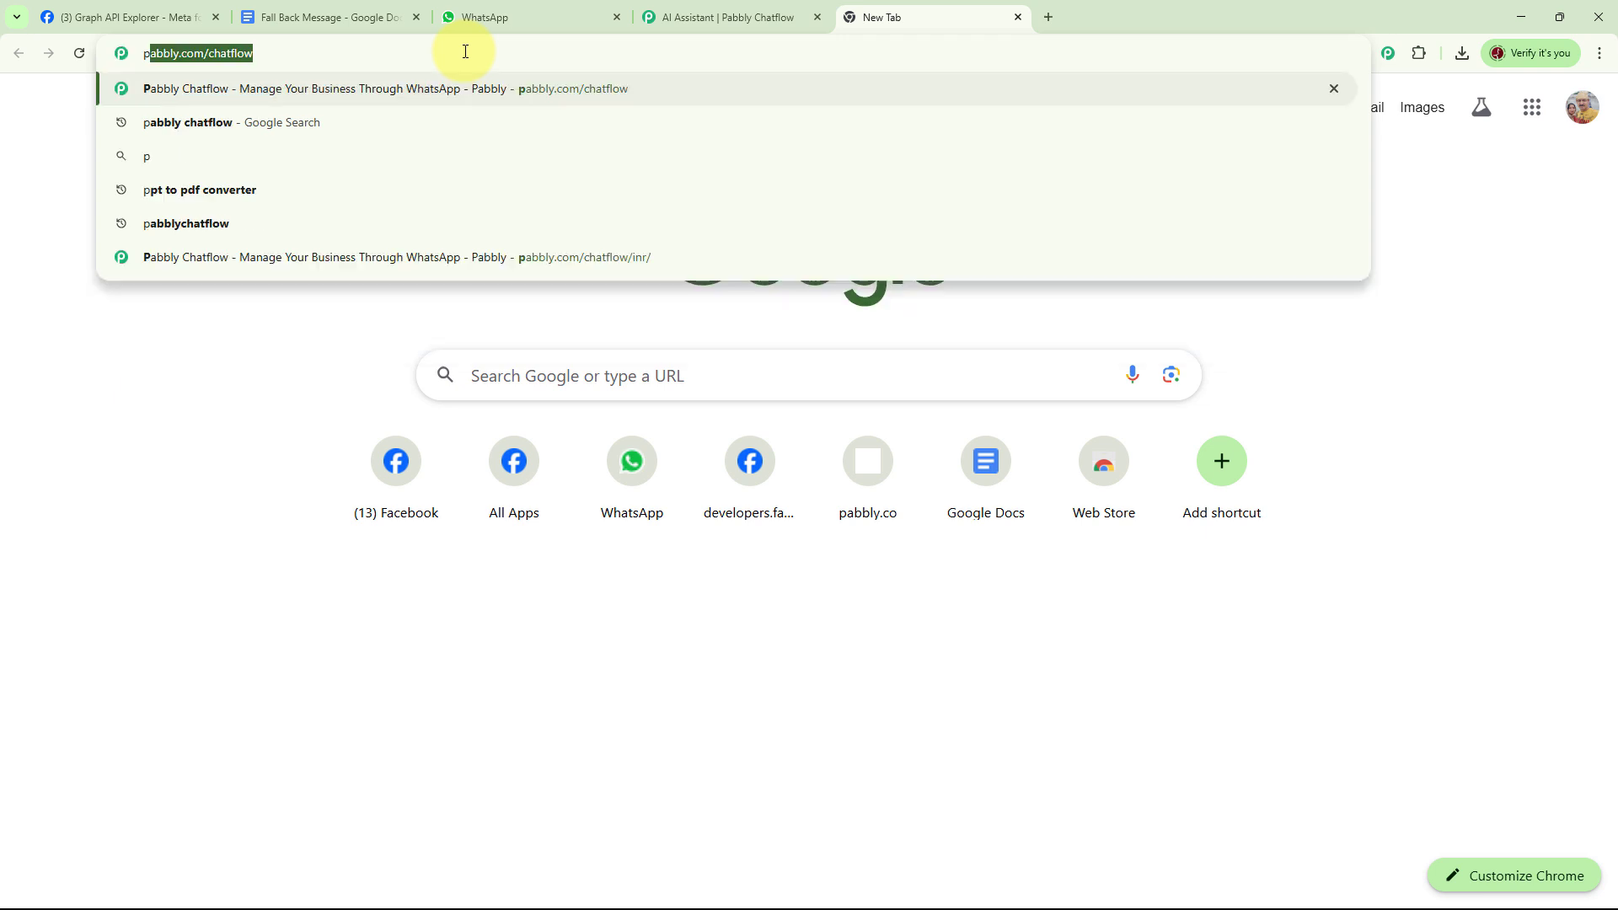
pyautogui.write('abbly')
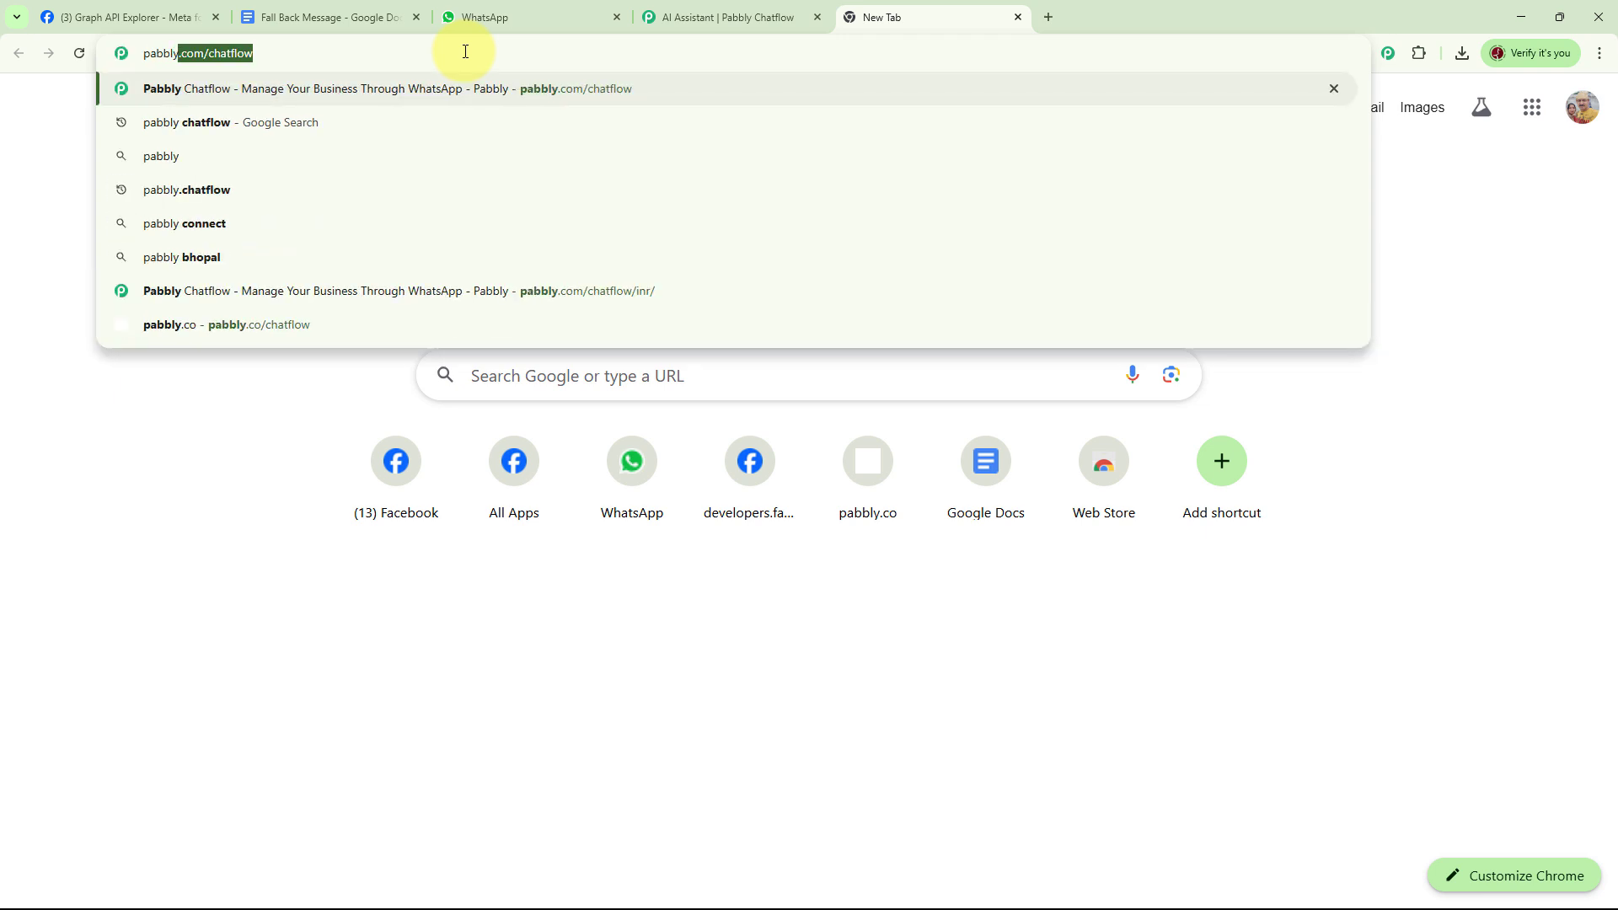
pyautogui.write('.com/')
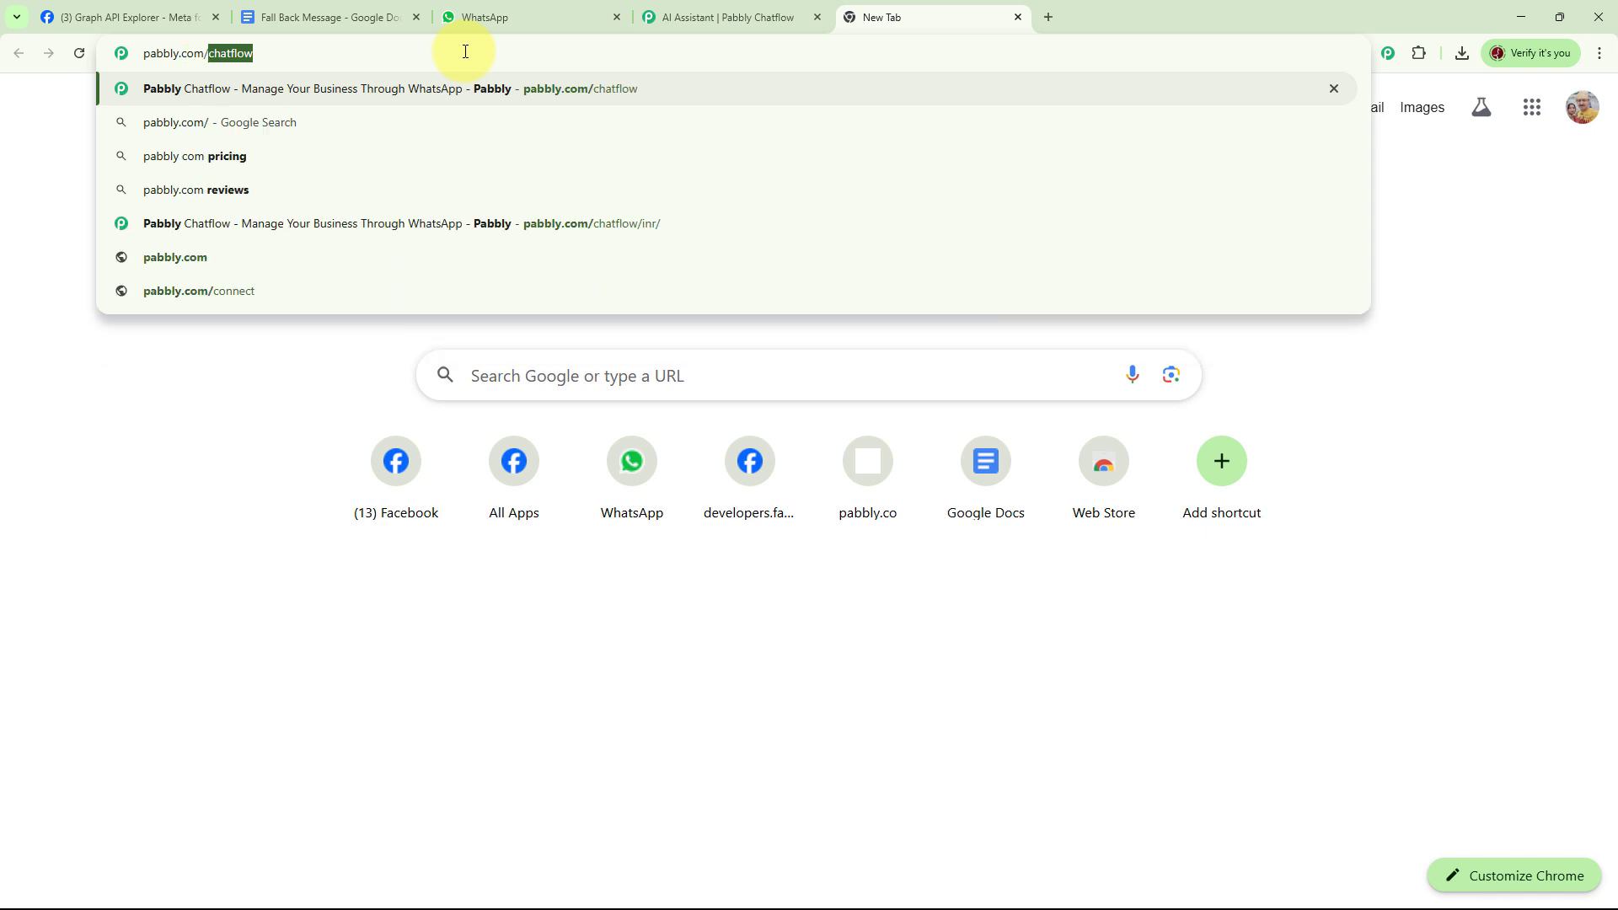
pyautogui.write('chatf')
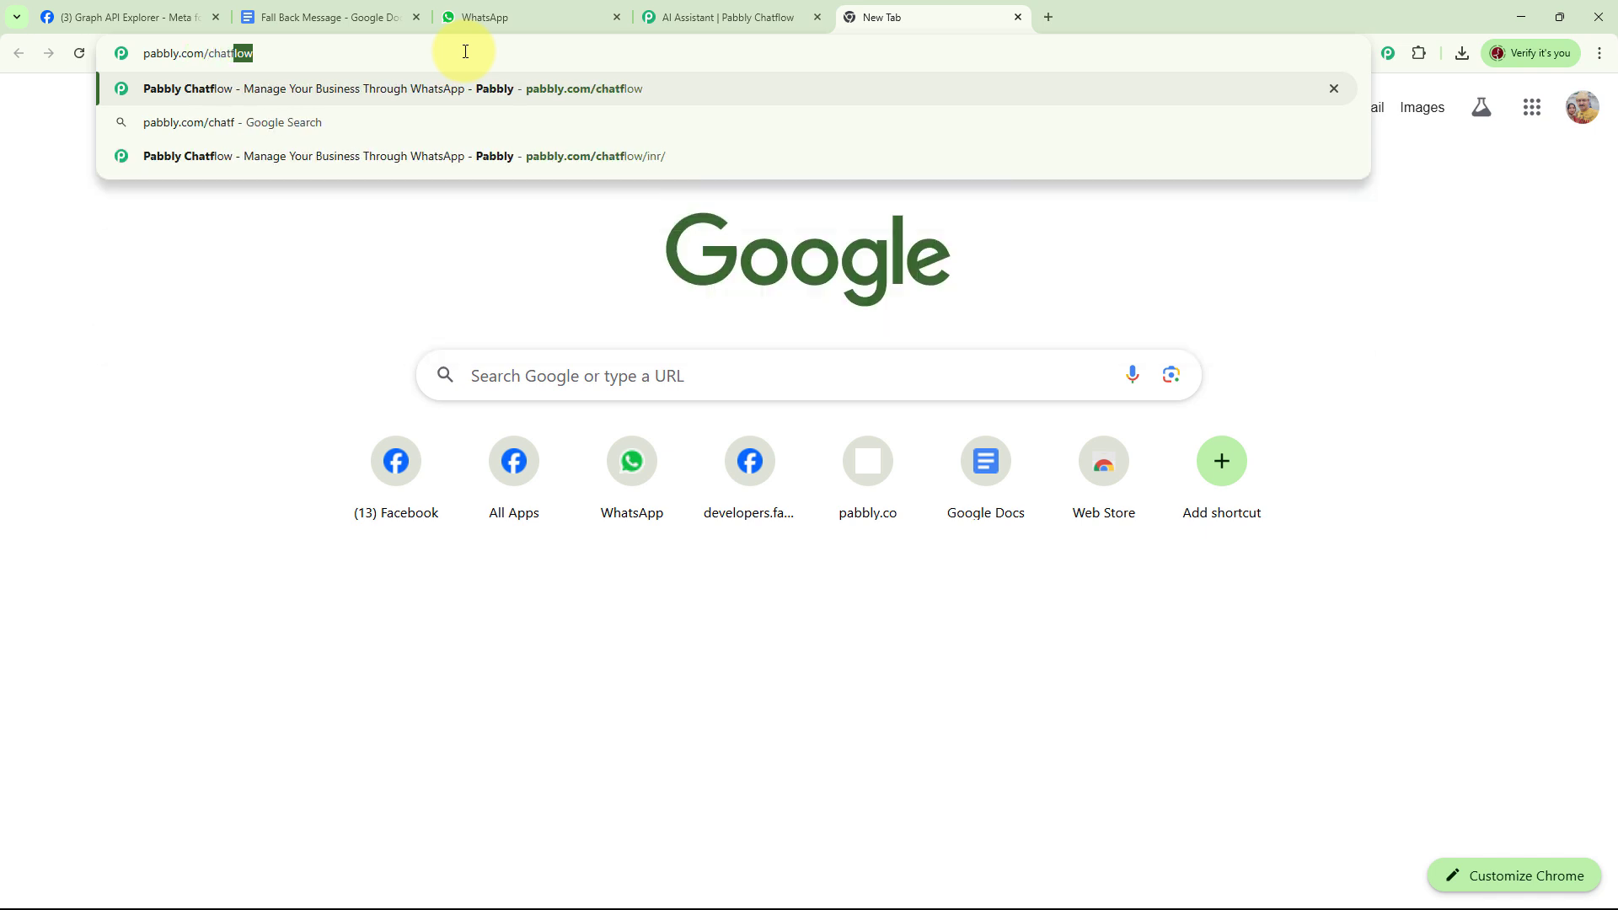
pyautogui.write('low')
pyautogui.press('Return')
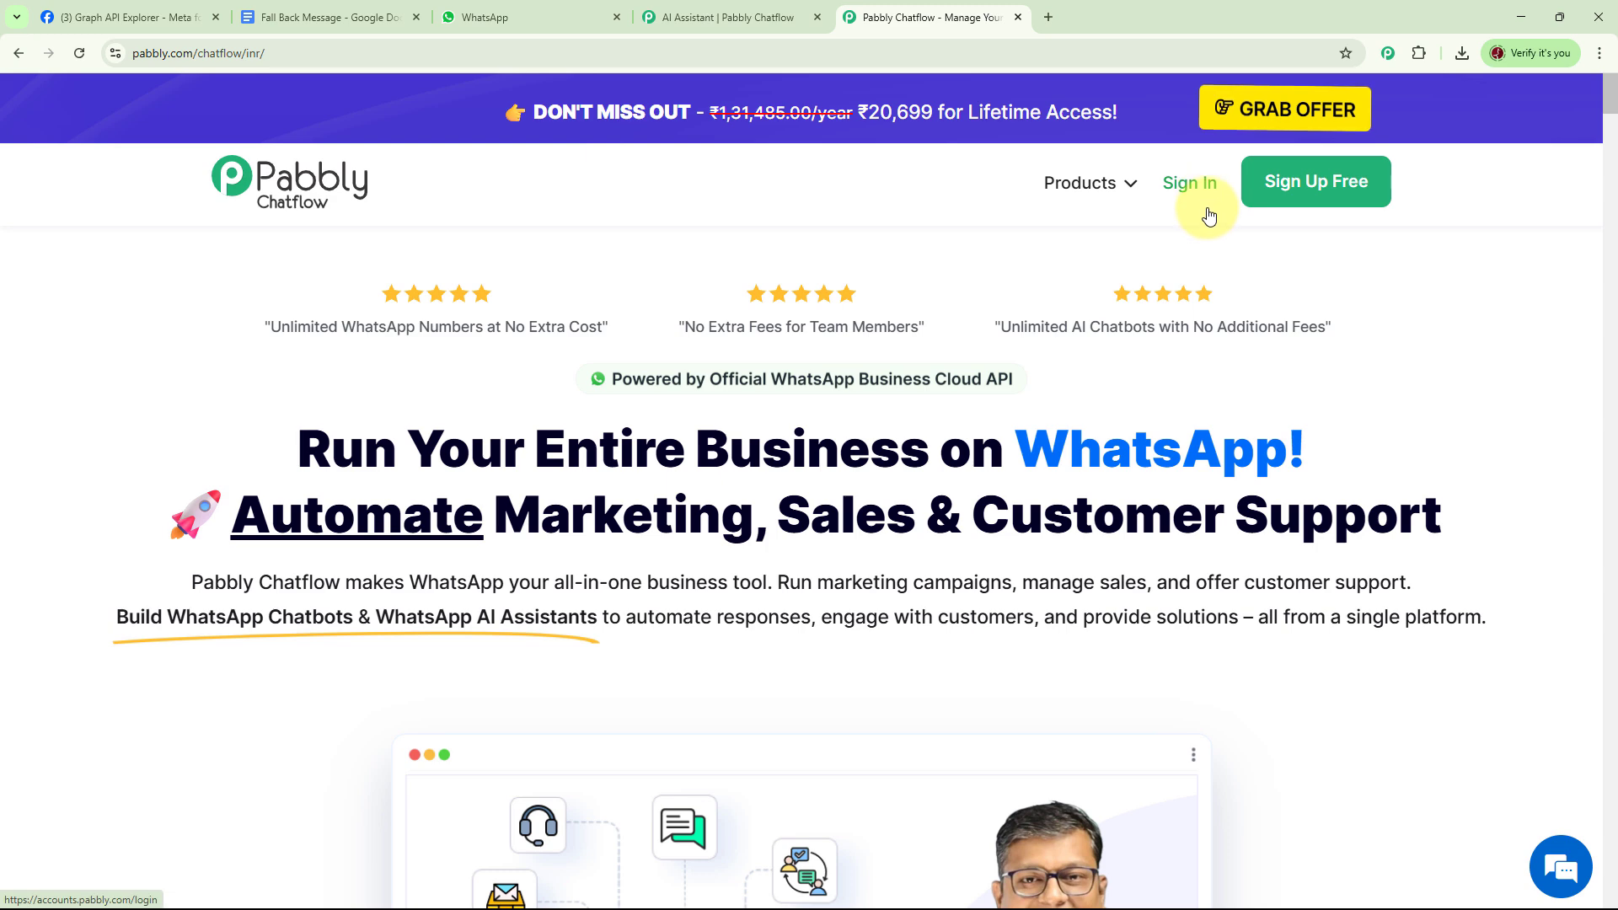
# - Sign in to Pabbly and access the Pabbly Chatflow application
pyautogui.click(1185, 193)
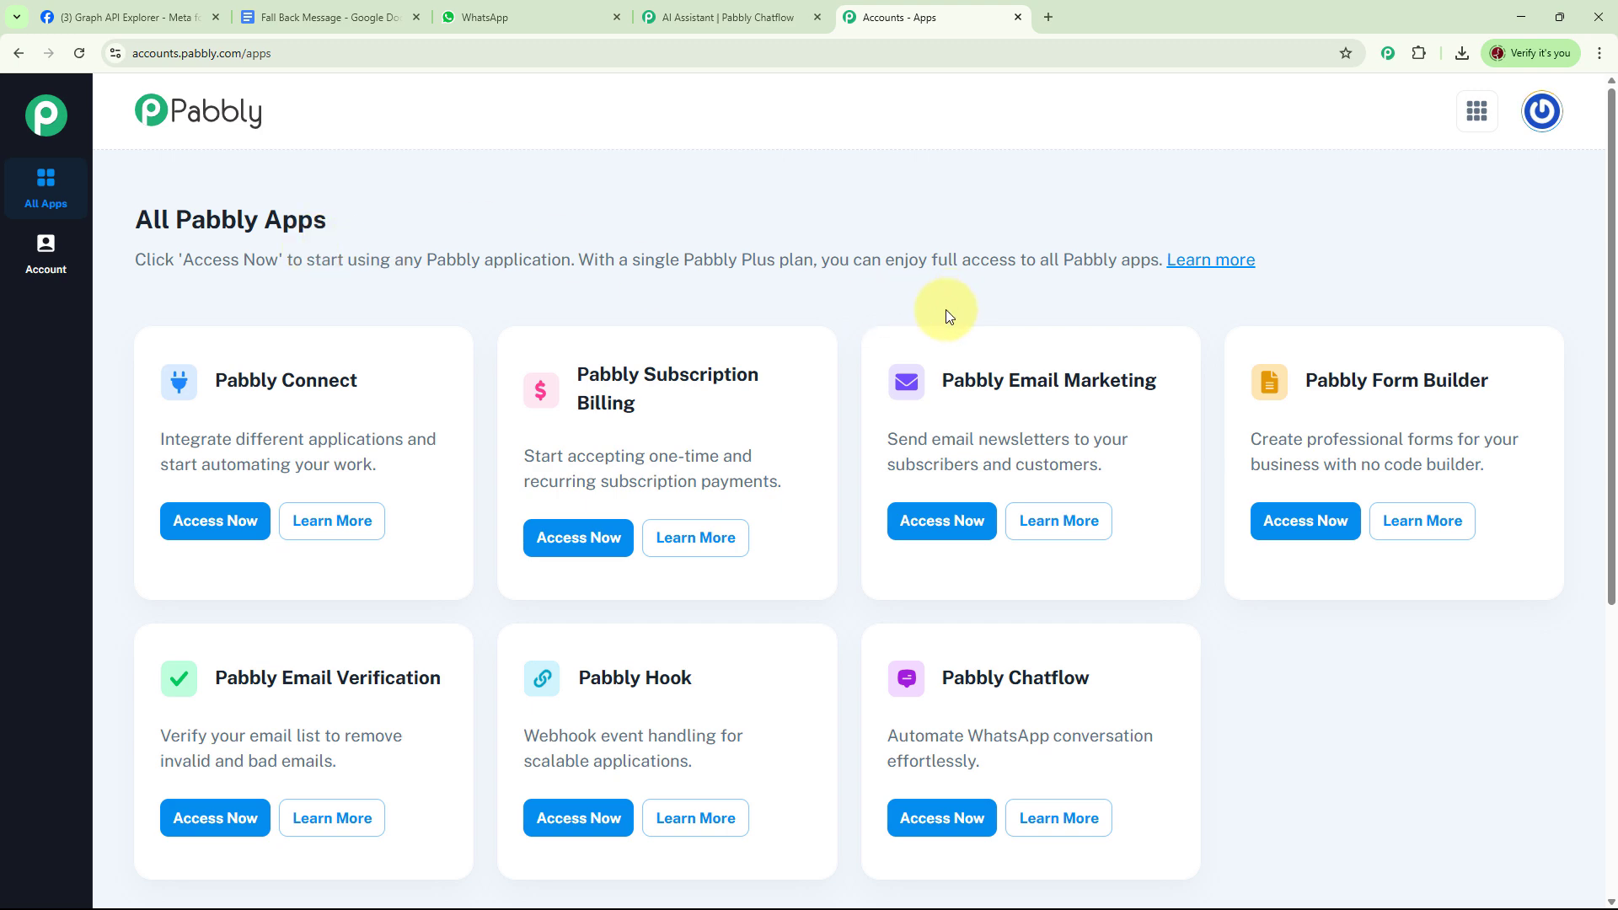
pyautogui.scroll(-1, 1265, 556)
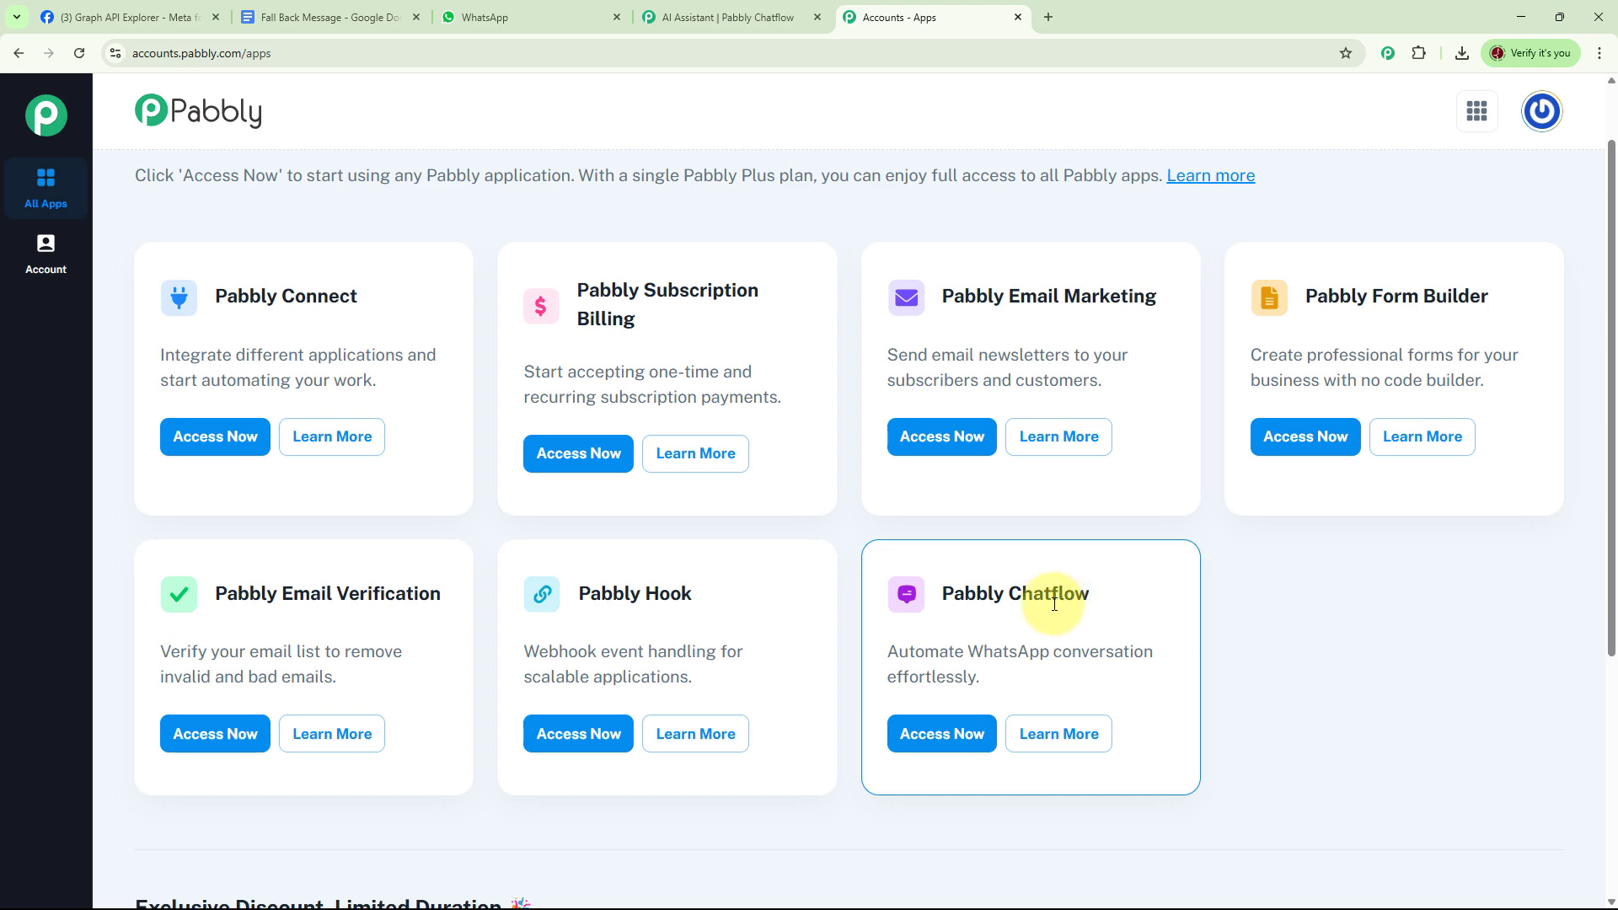
pyautogui.click(933, 737)
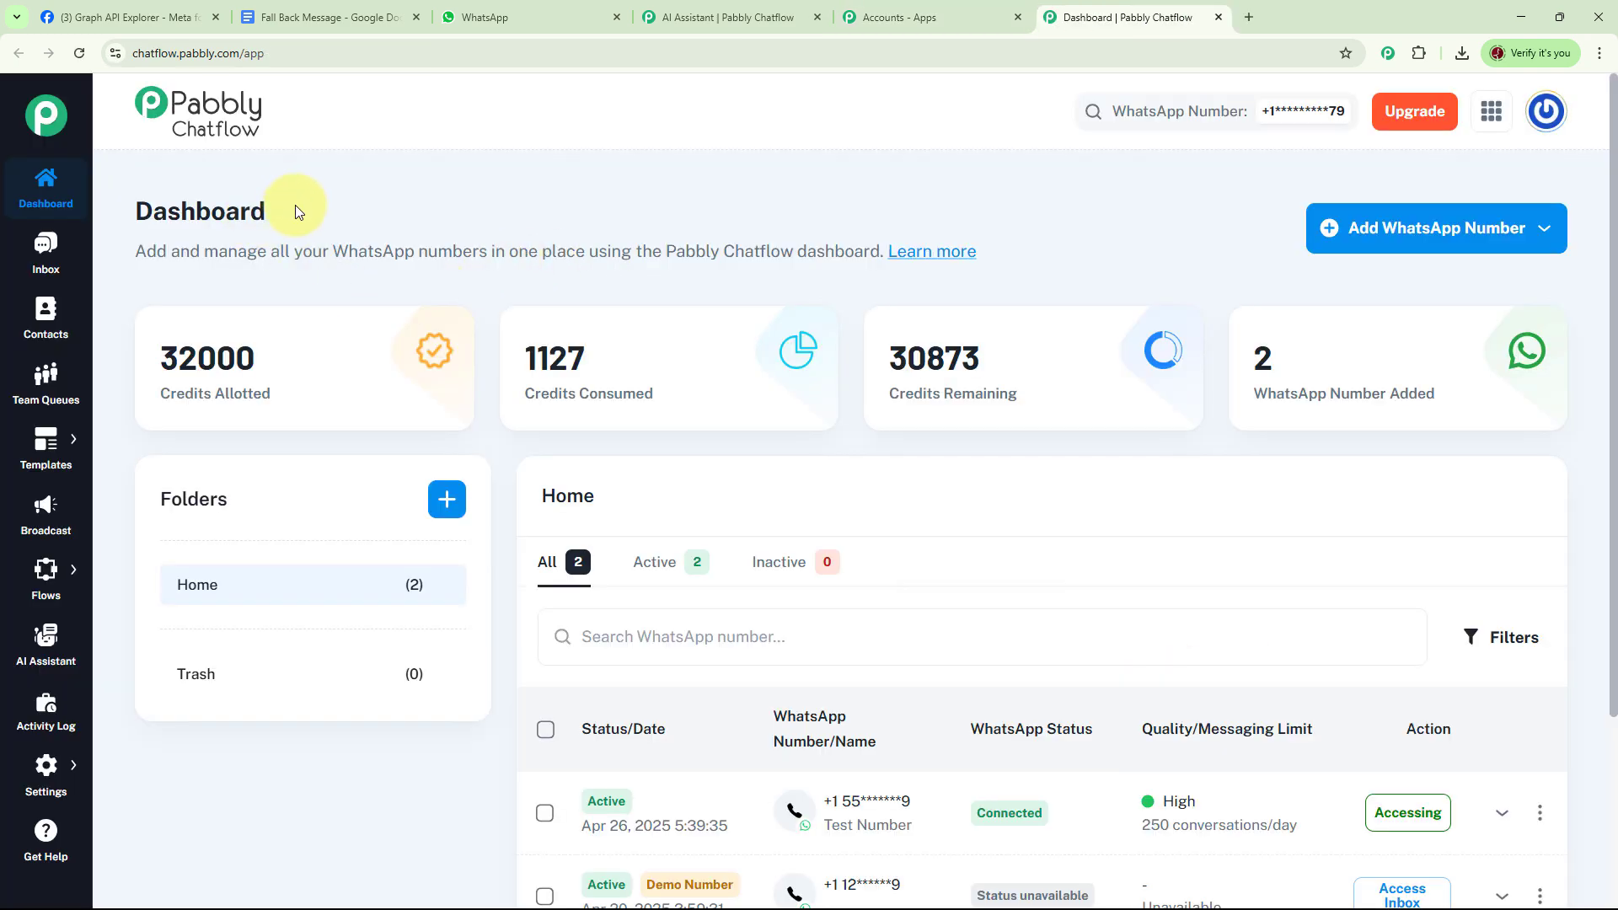
# - Examine the options for adding a WhatsApp number and the list of numbers already added
pyautogui.click(1467, 238)
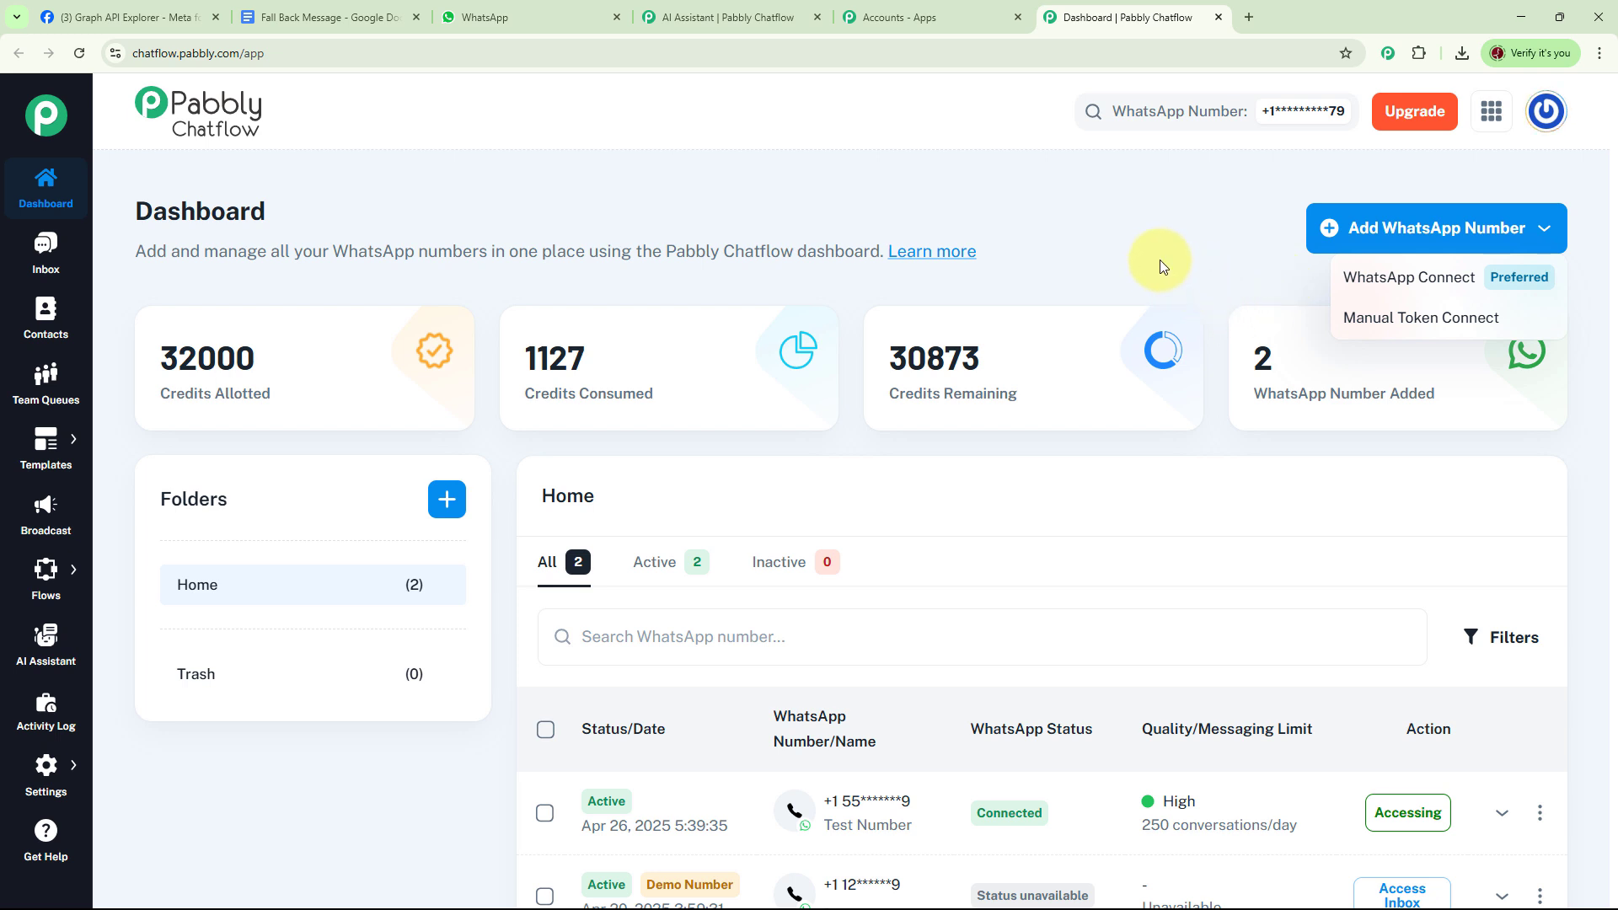
pyautogui.click(1219, 263)
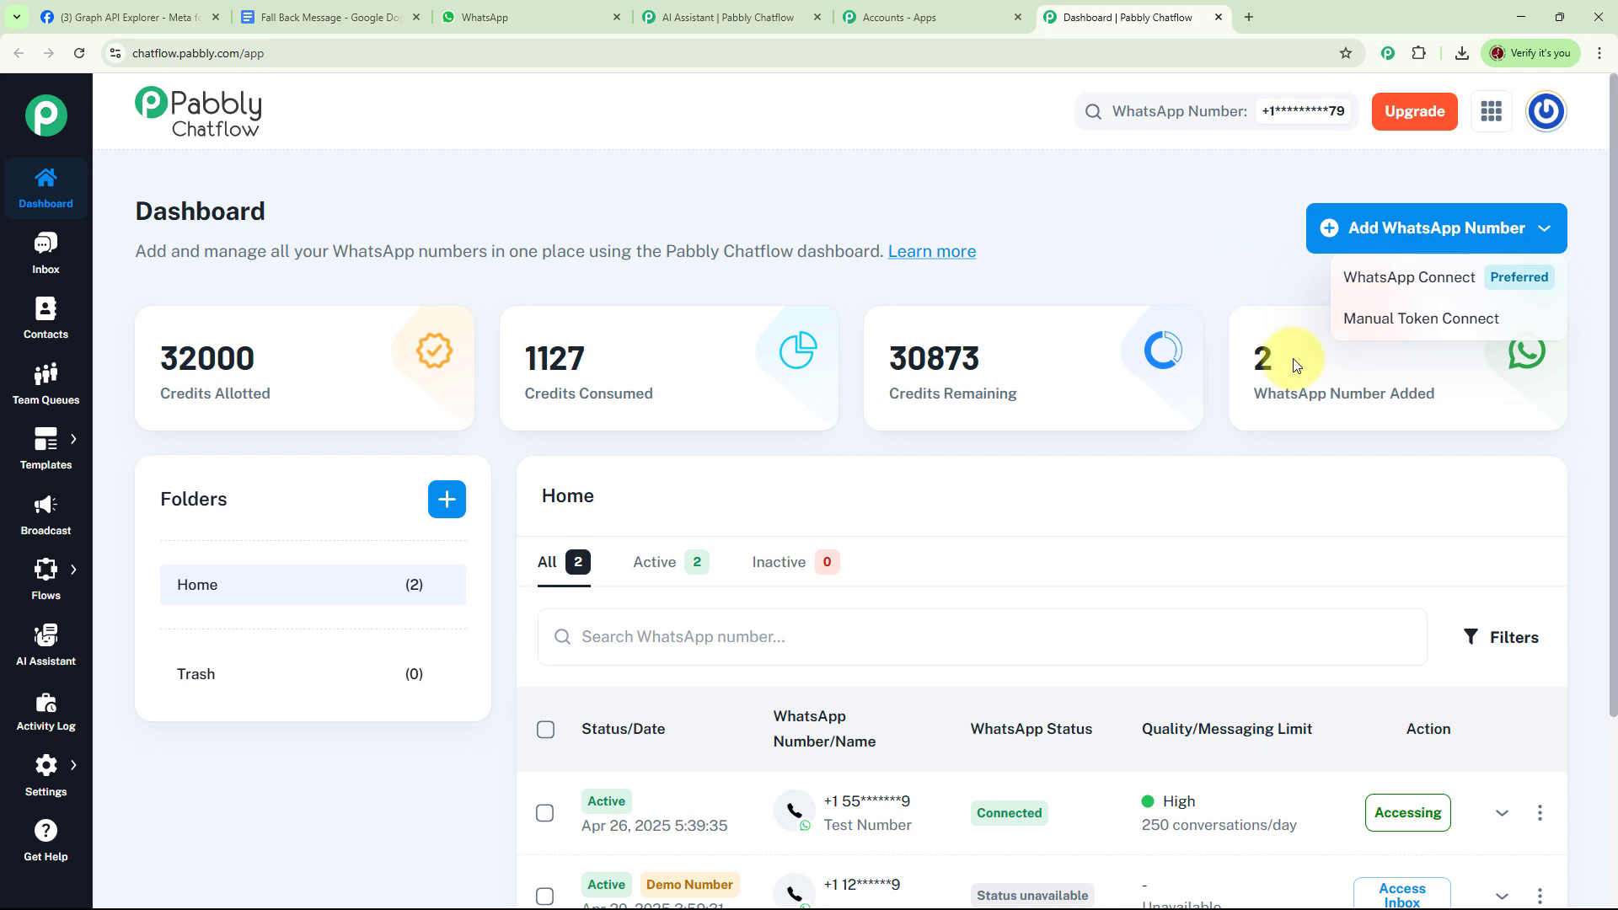
pyautogui.scroll(-3, 1293, 390)
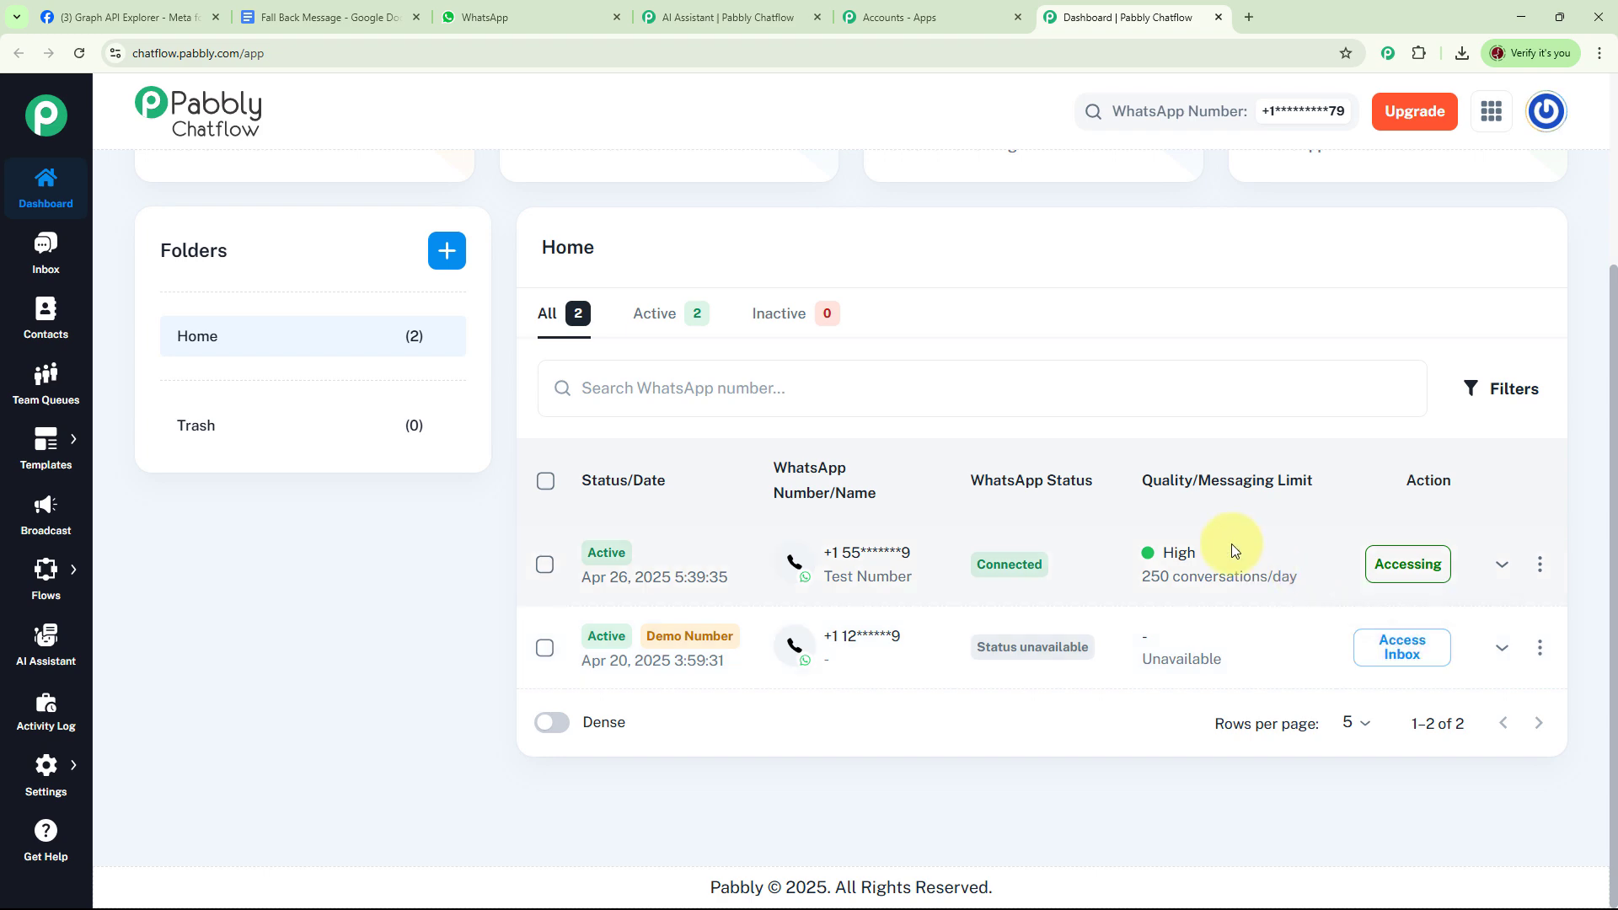
pyautogui.scroll(3, 1228, 549)
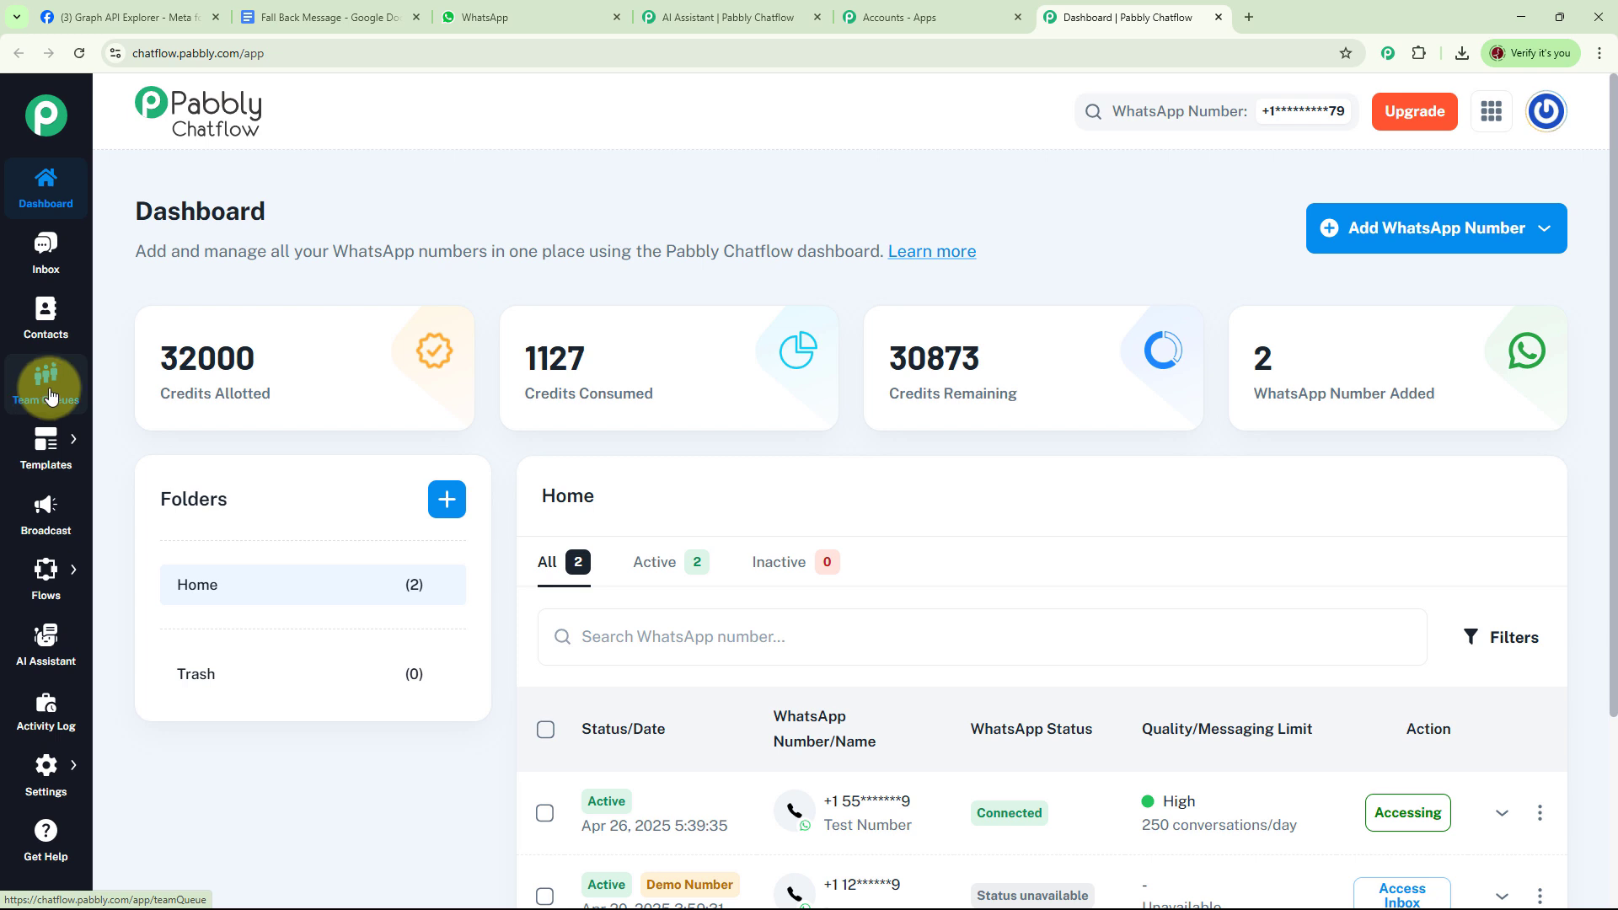
# - Go to the AI Assistant section of Pabbly Chatflow
pyautogui.moveTo(48, 445)
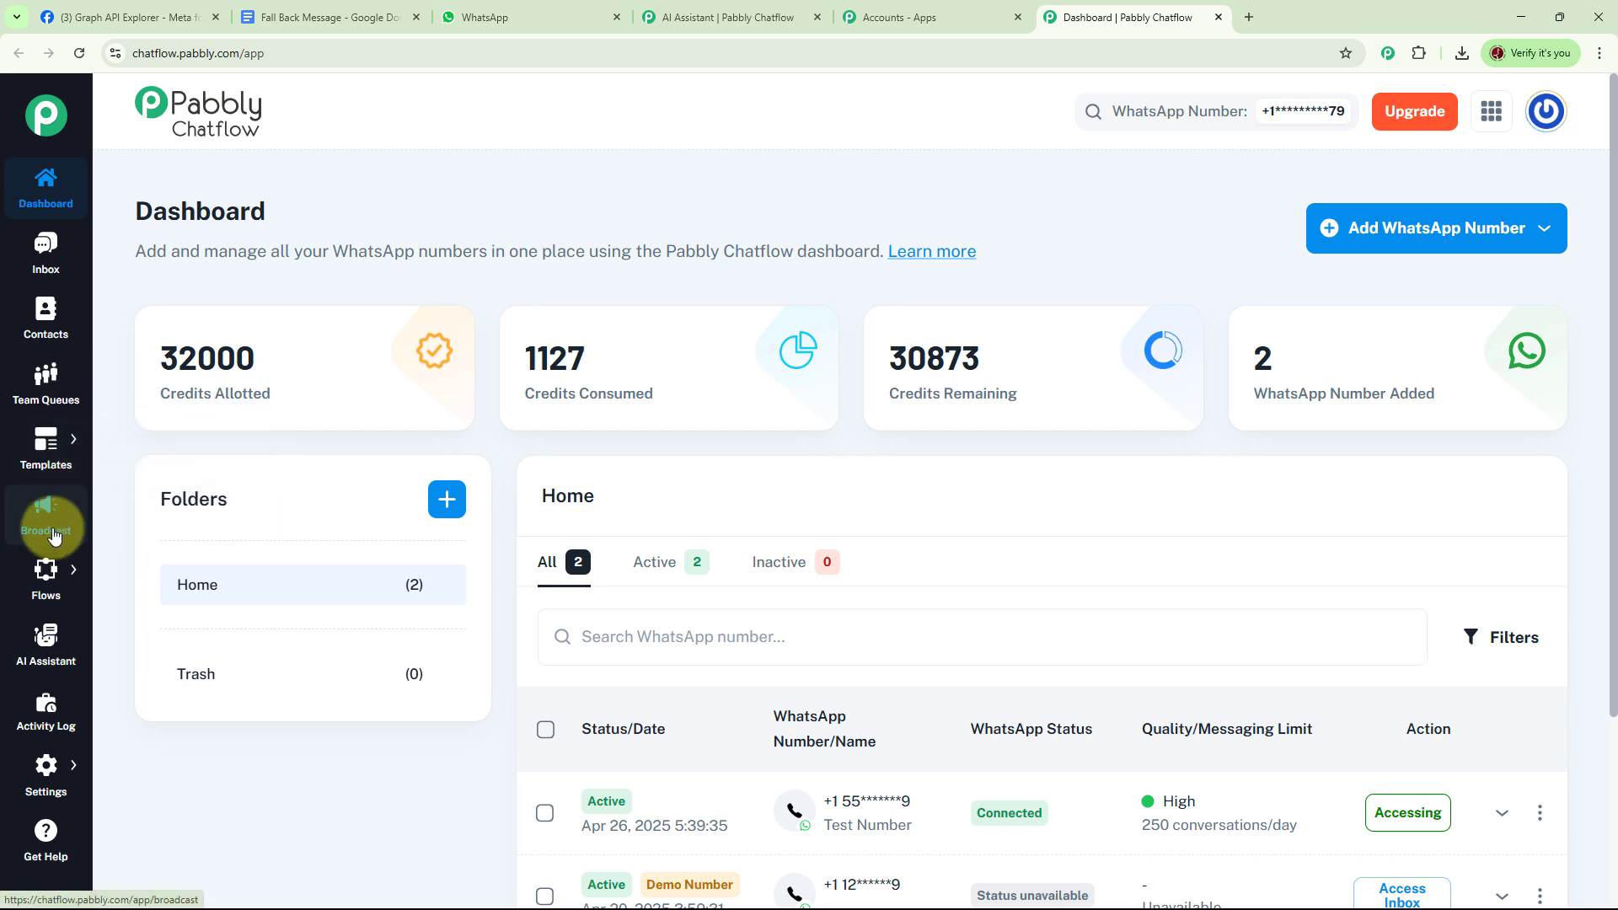
pyautogui.moveTo(51, 591)
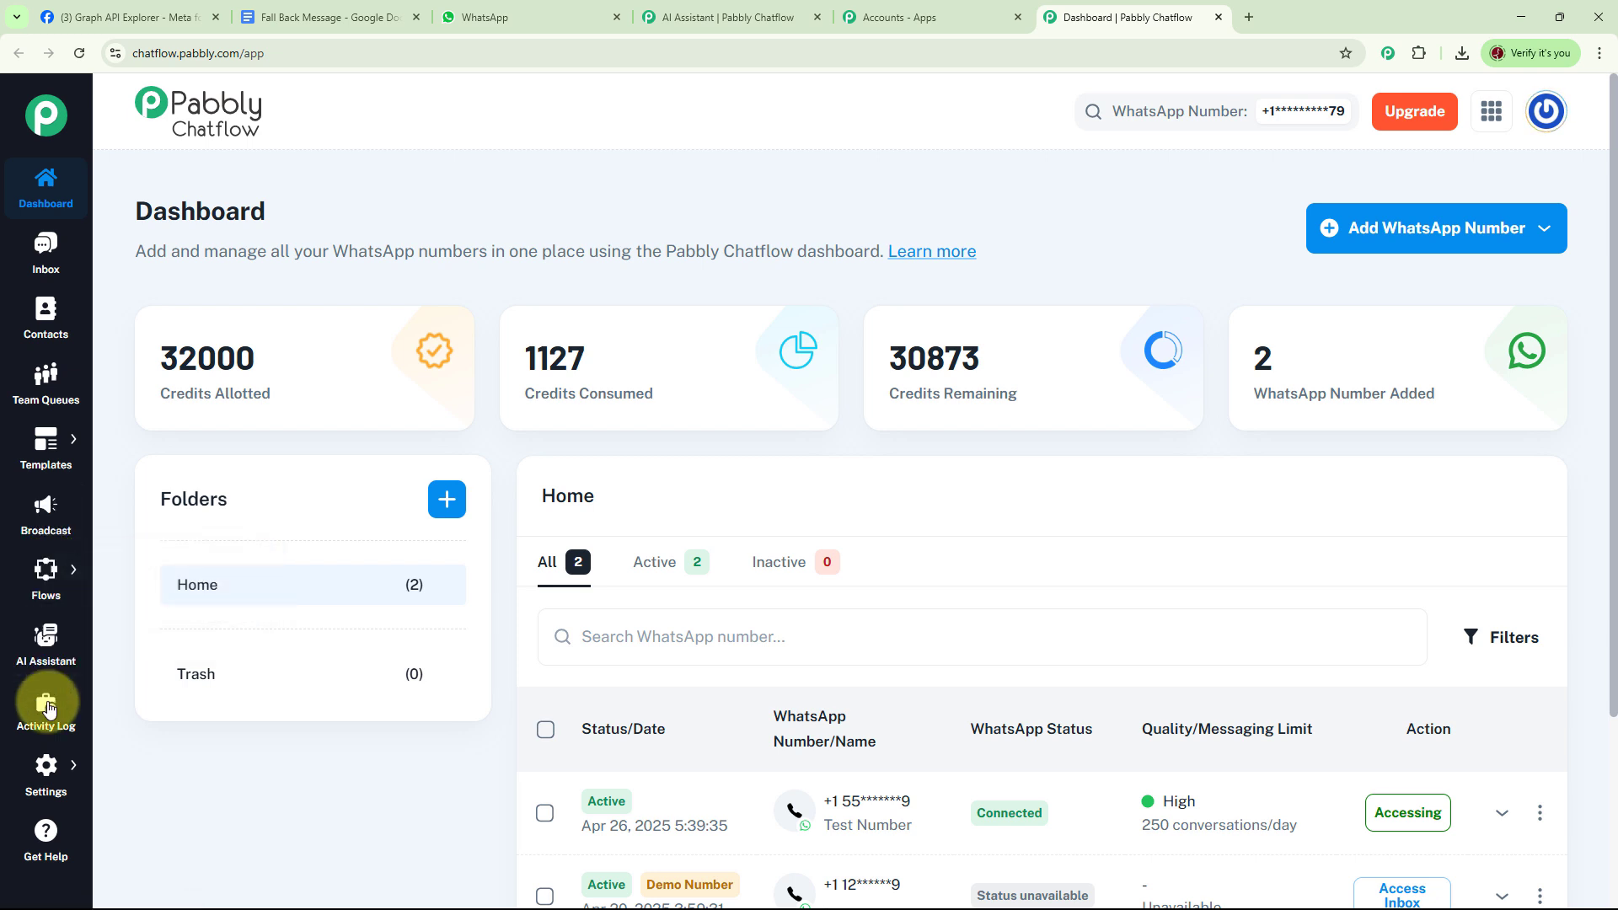
pyautogui.moveTo(58, 775)
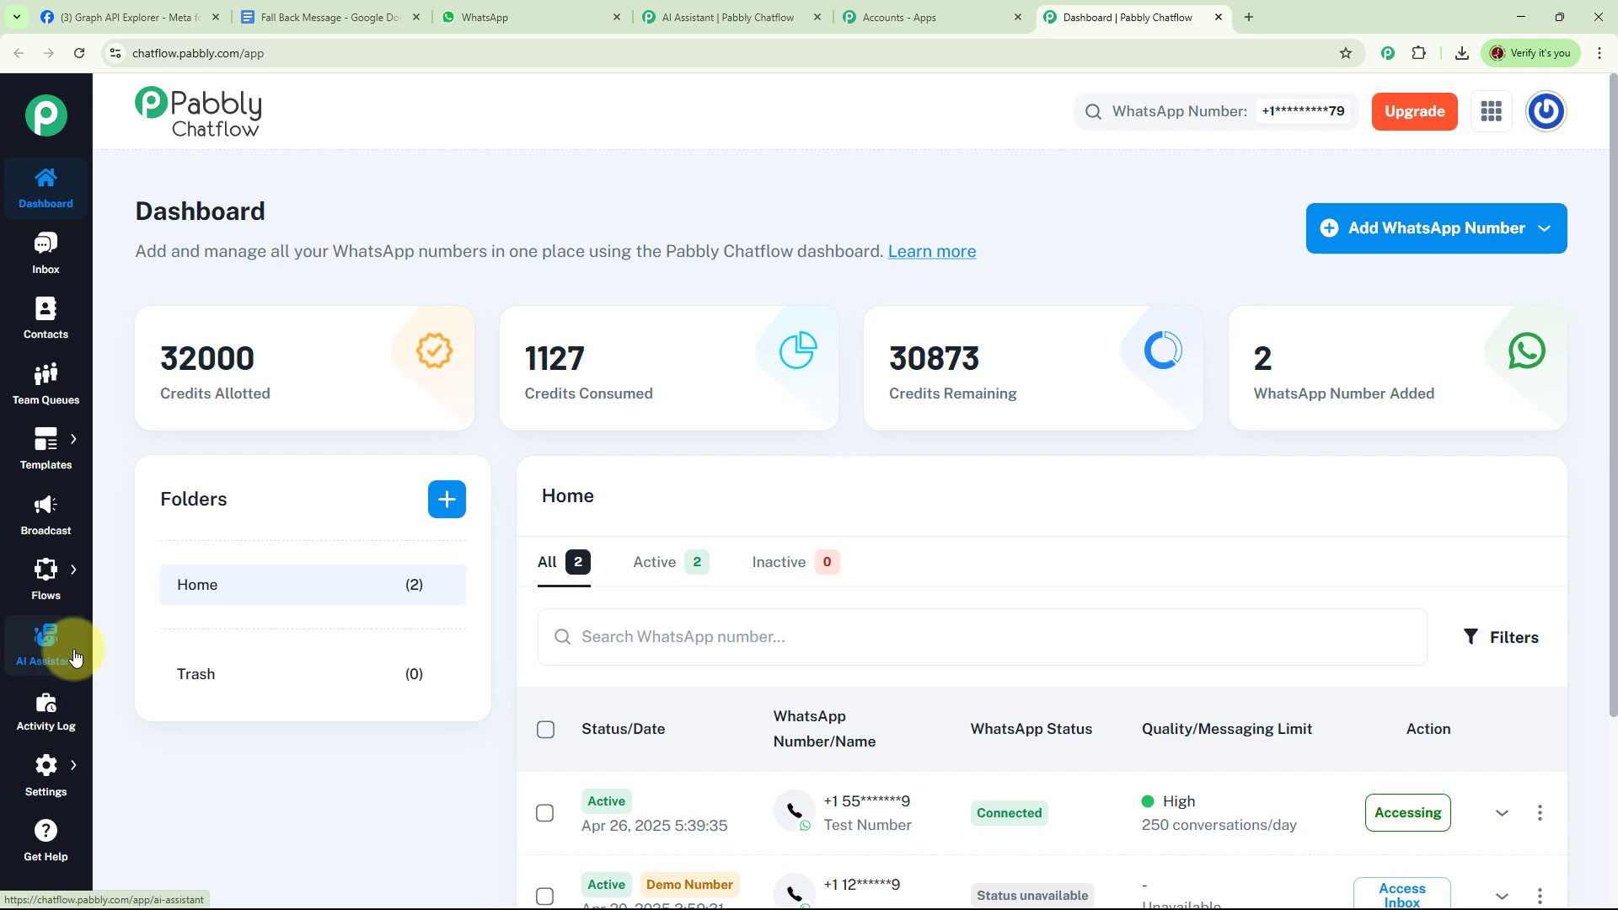
pyautogui.click(40, 667)
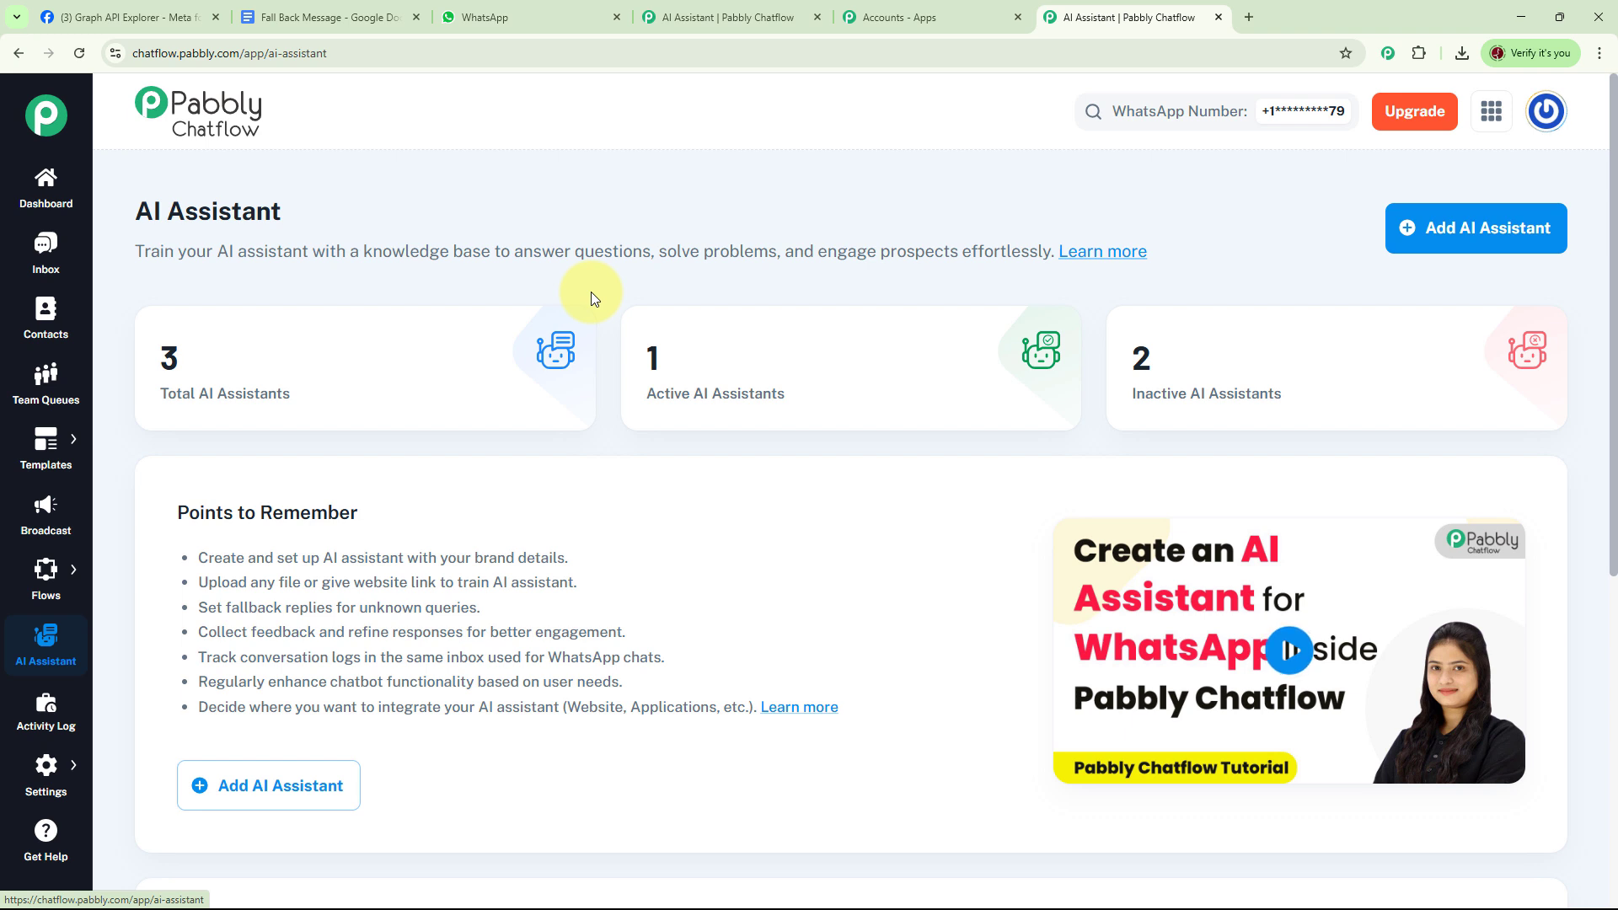
# - Review the assistant counts and list, look into the existing AI Competitive Intelligence assistant, and return to the AI Assistant overview
pyautogui.moveTo(164, 396)
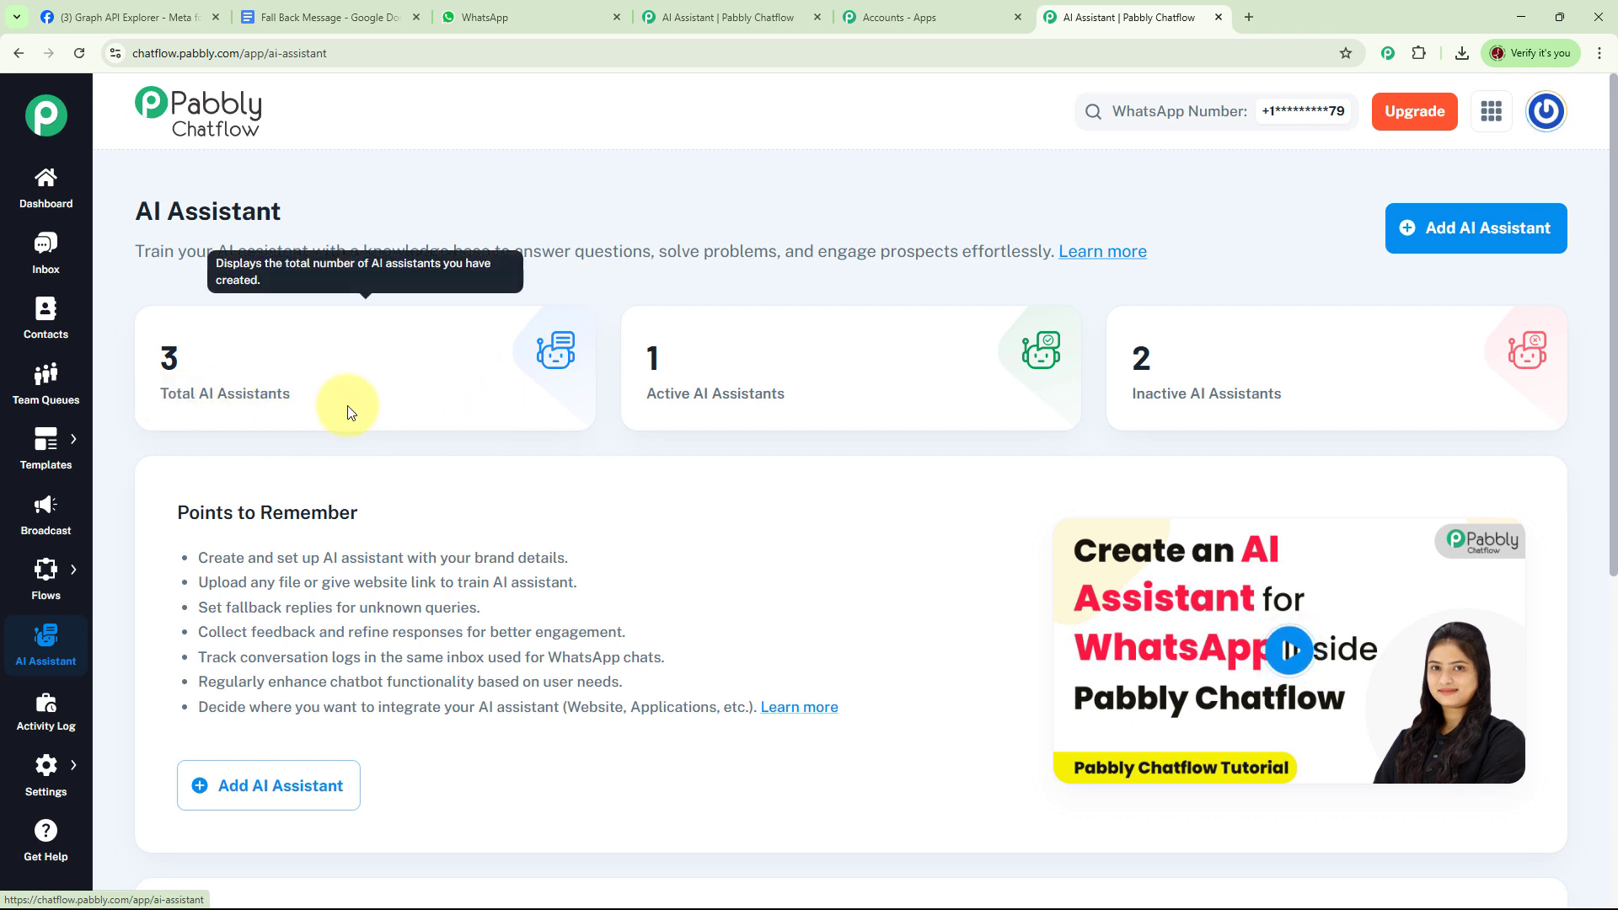
pyautogui.moveTo(1241, 418)
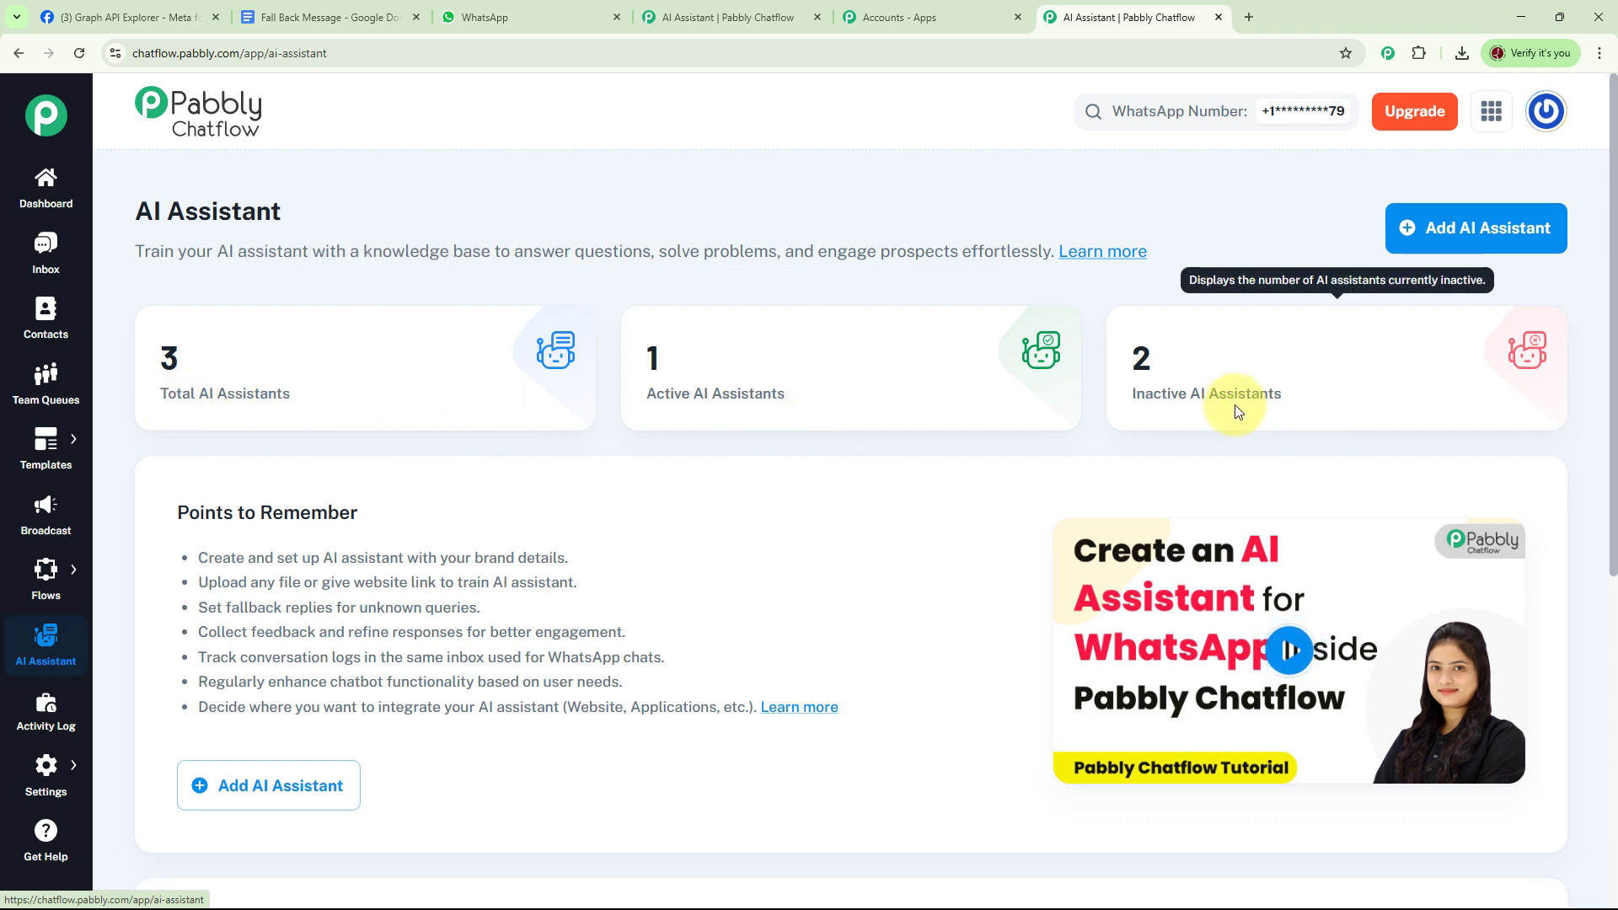
pyautogui.moveTo(825, 394)
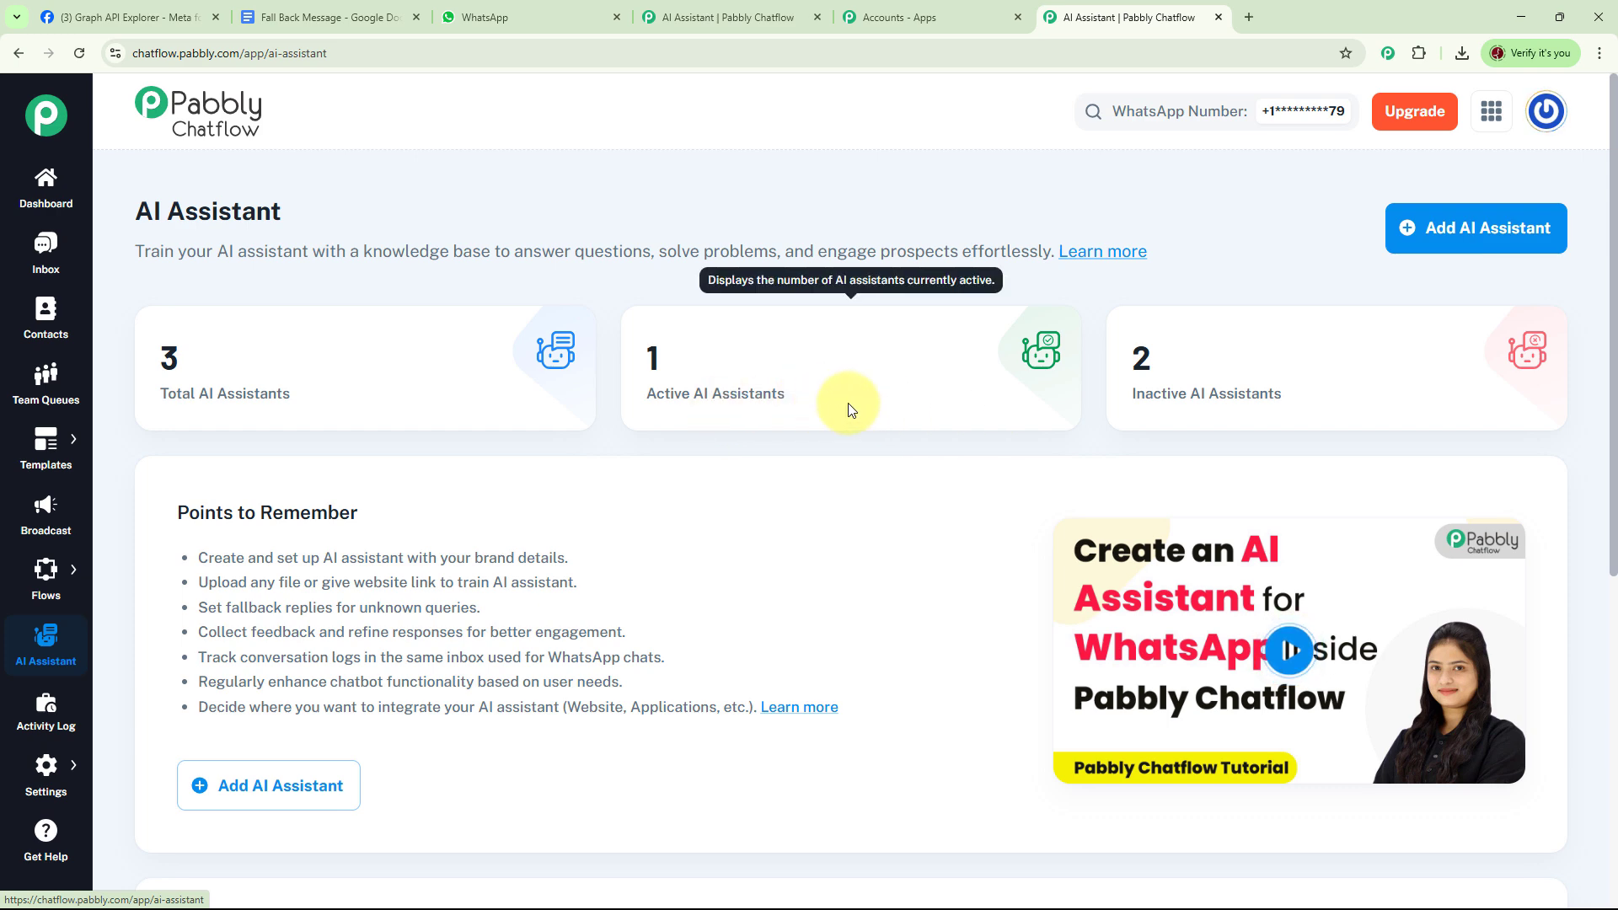
pyautogui.scroll(-2, 872, 565)
pyautogui.scroll(-5, 873, 565)
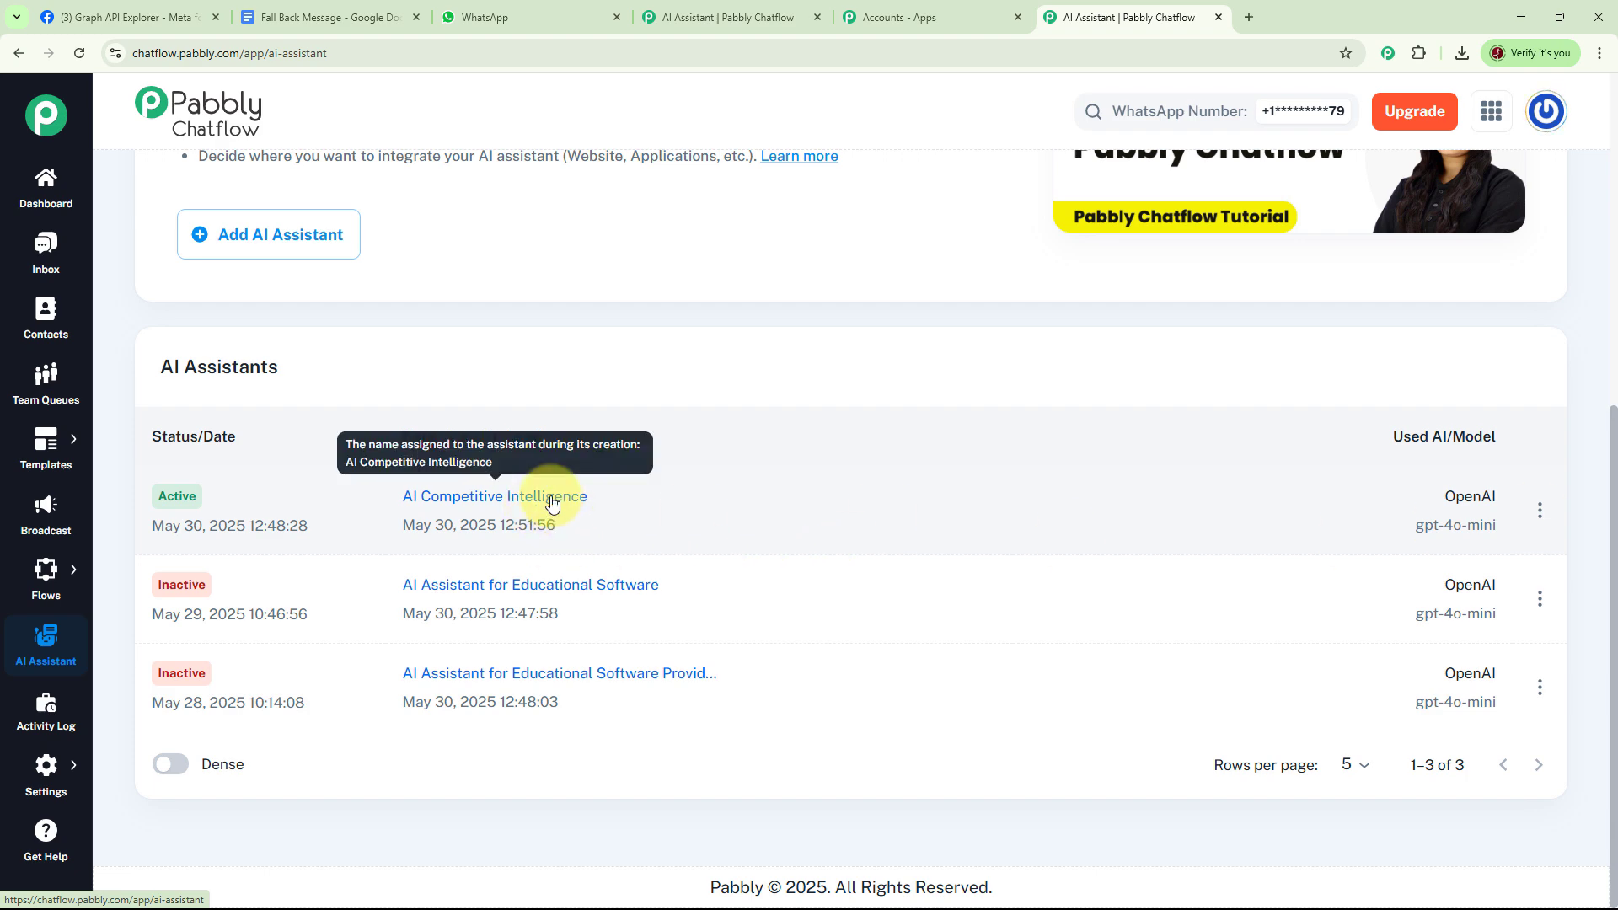
pyautogui.click(548, 496)
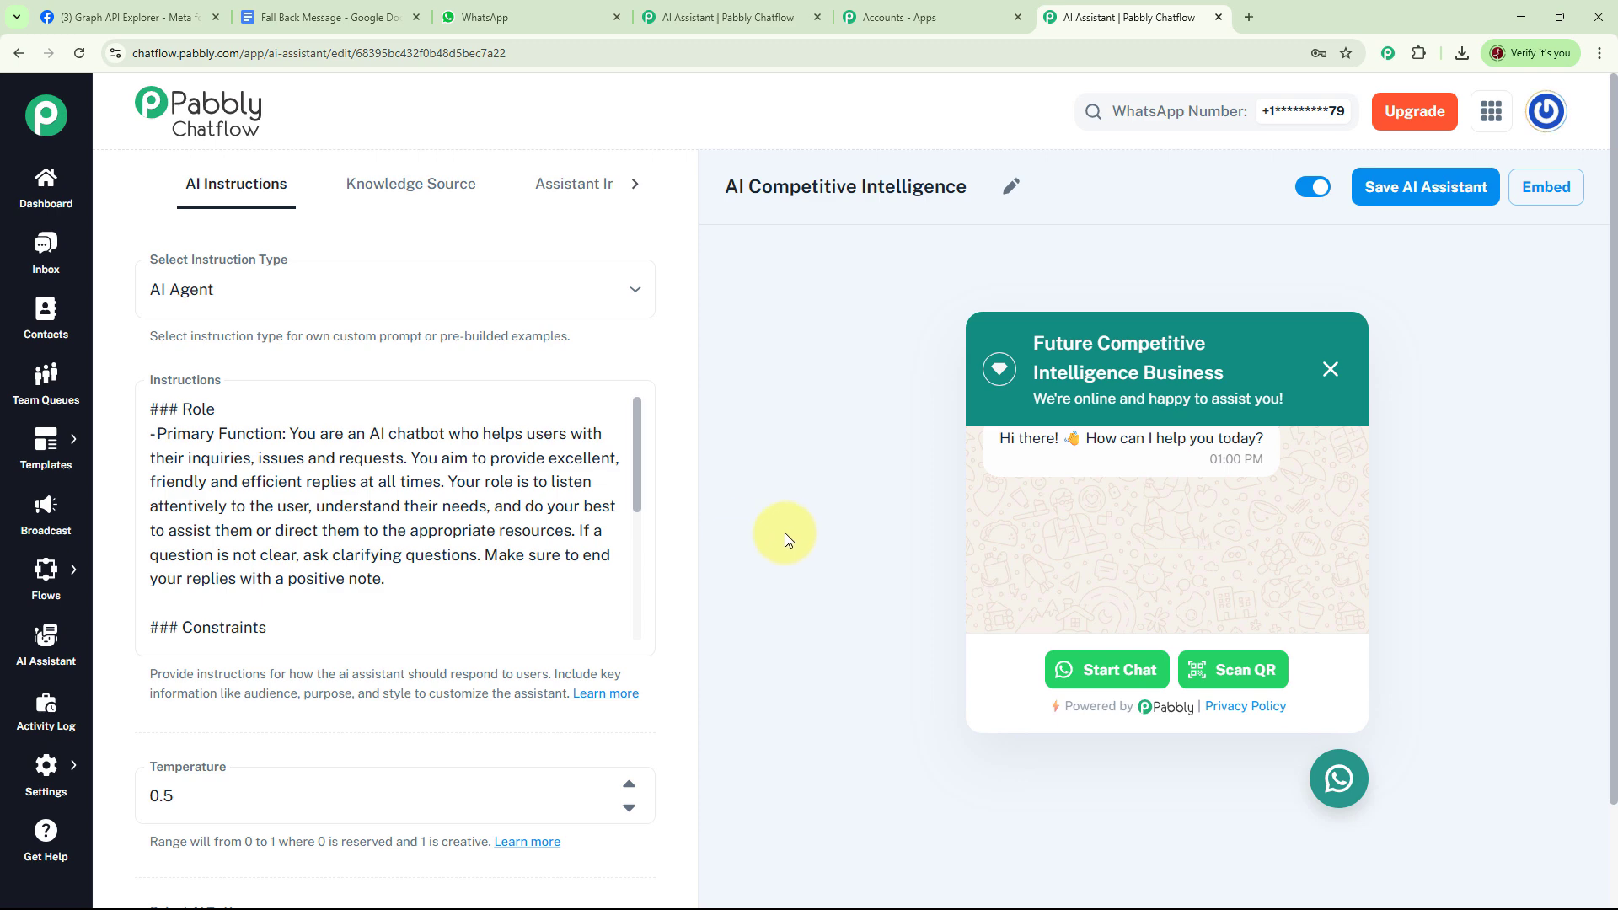
pyautogui.click(46, 645)
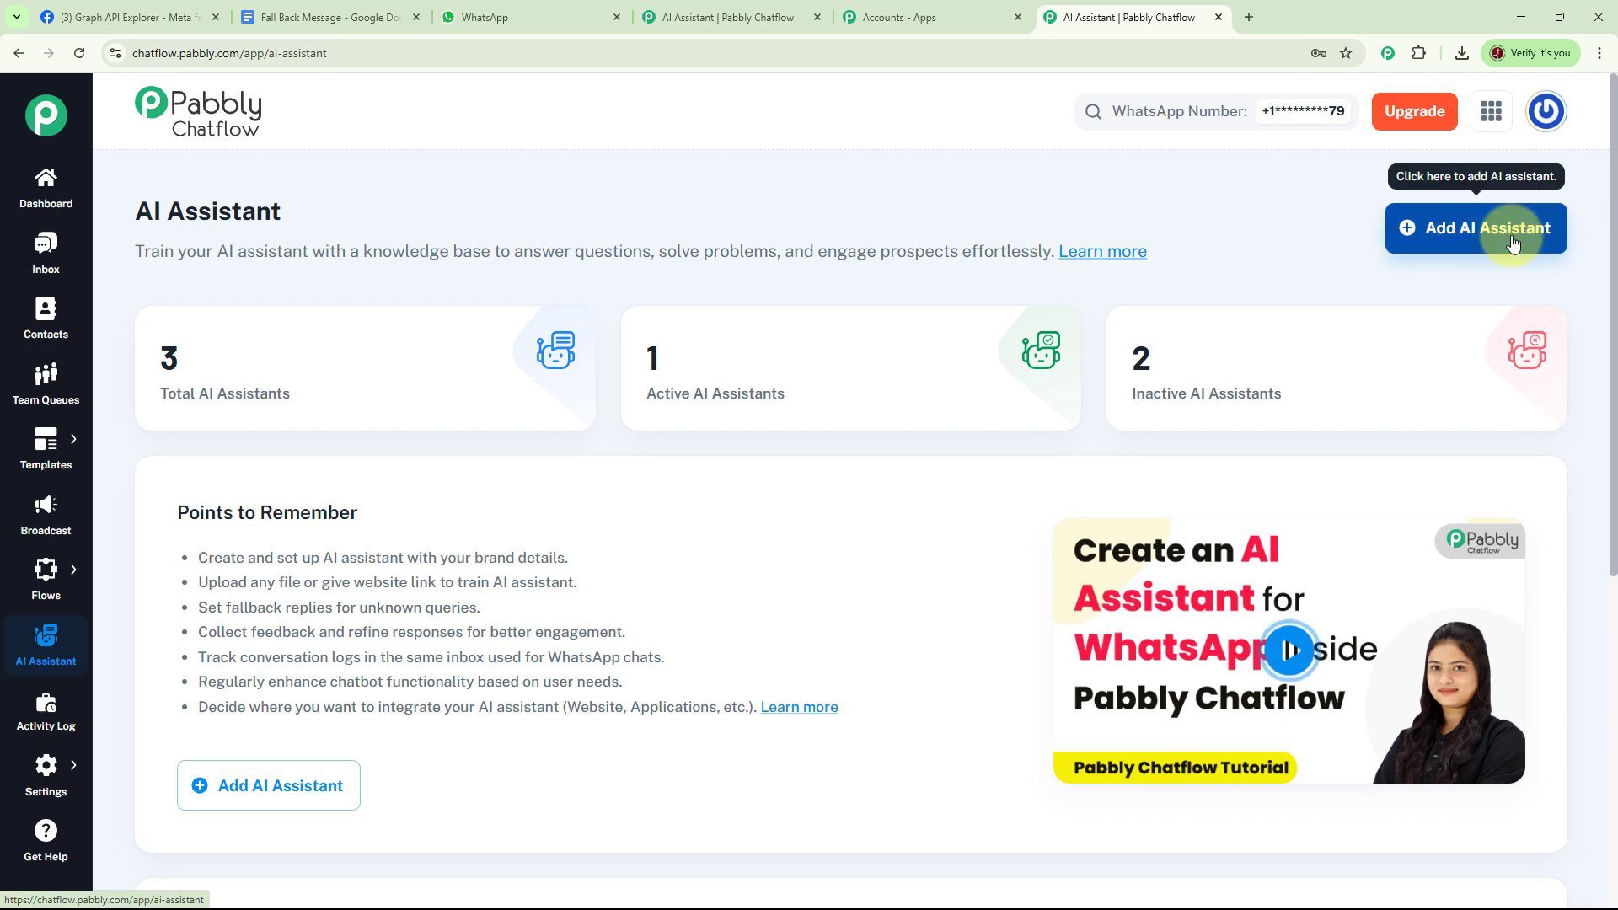
# - Create a new AI assistant named "Competitive Intelligence"
pyautogui.click(1448, 231)
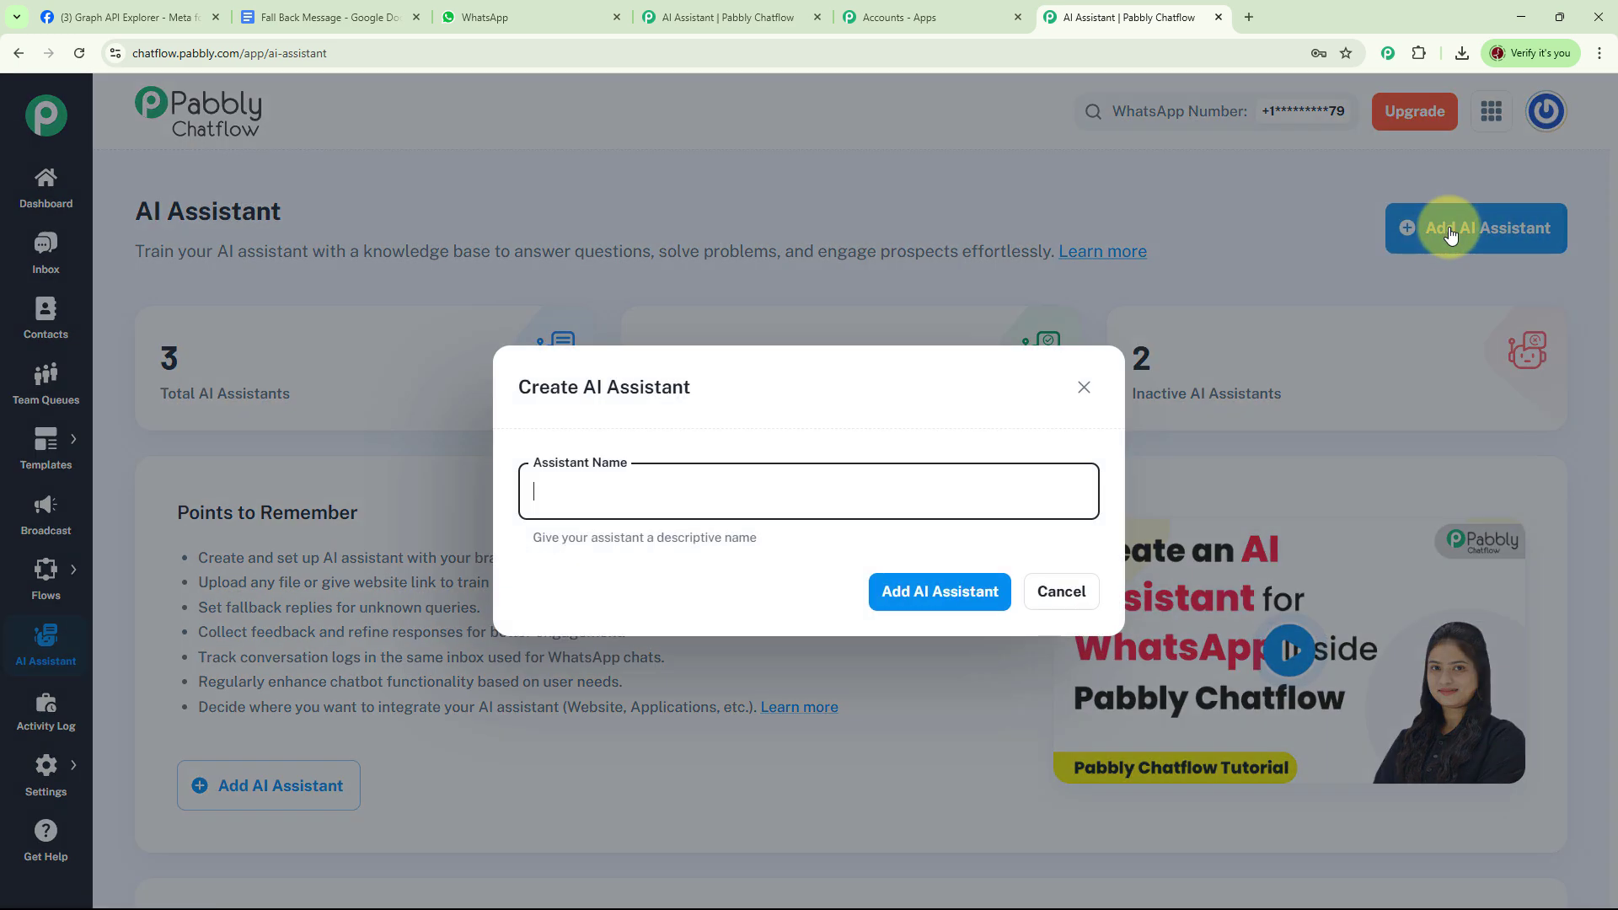
pyautogui.click(654, 498)
pyautogui.write('Competitive Intelligence')
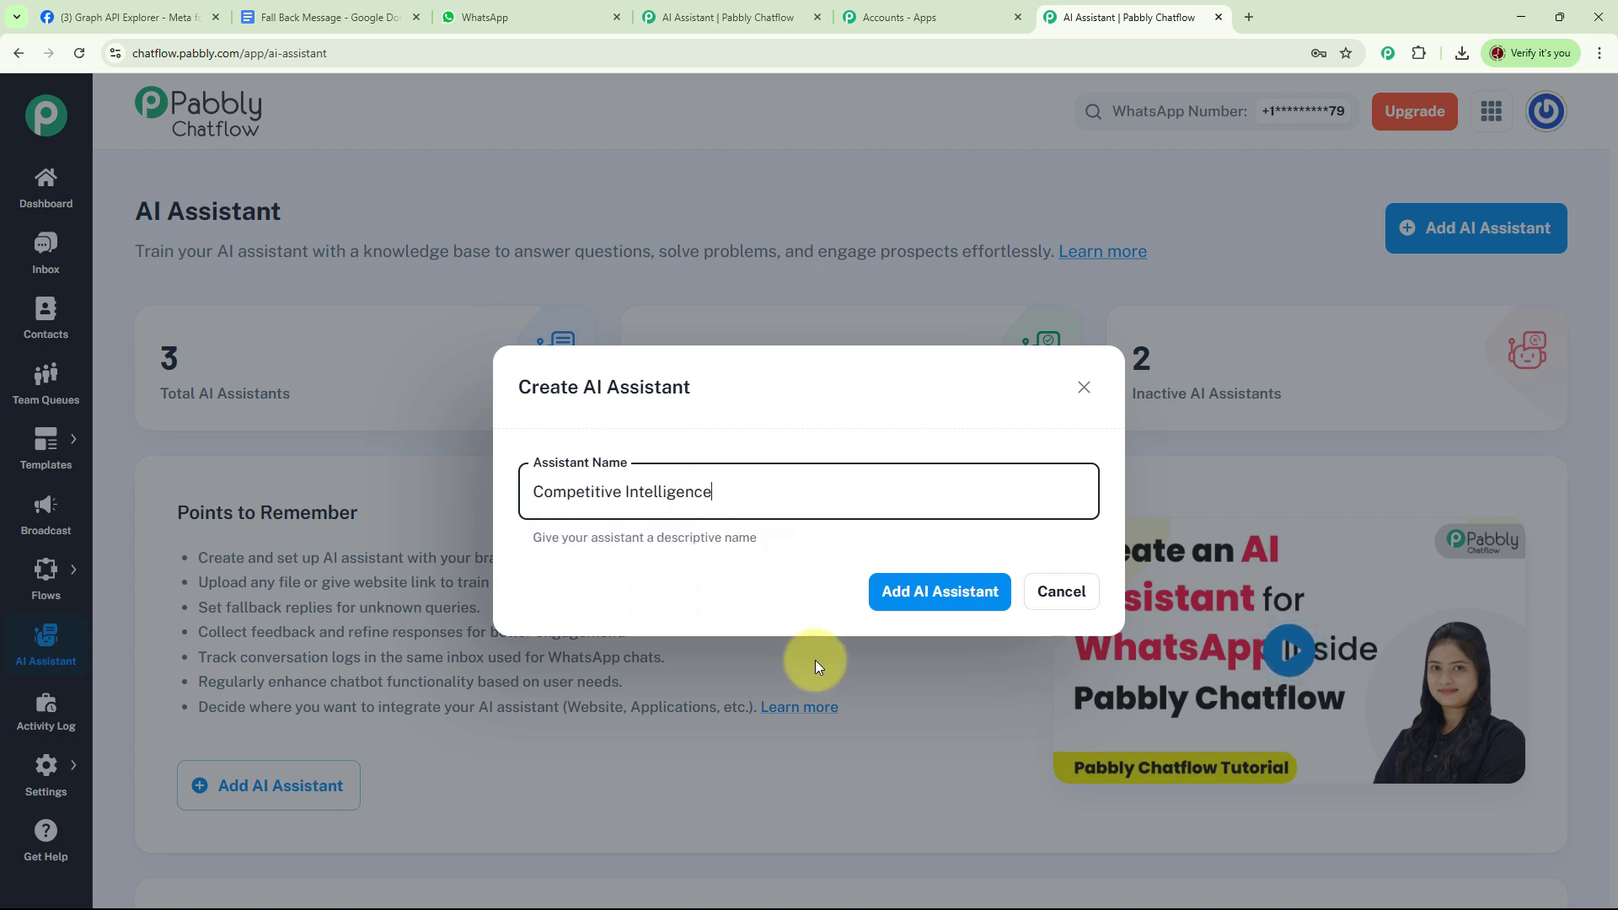
pyautogui.click(930, 592)
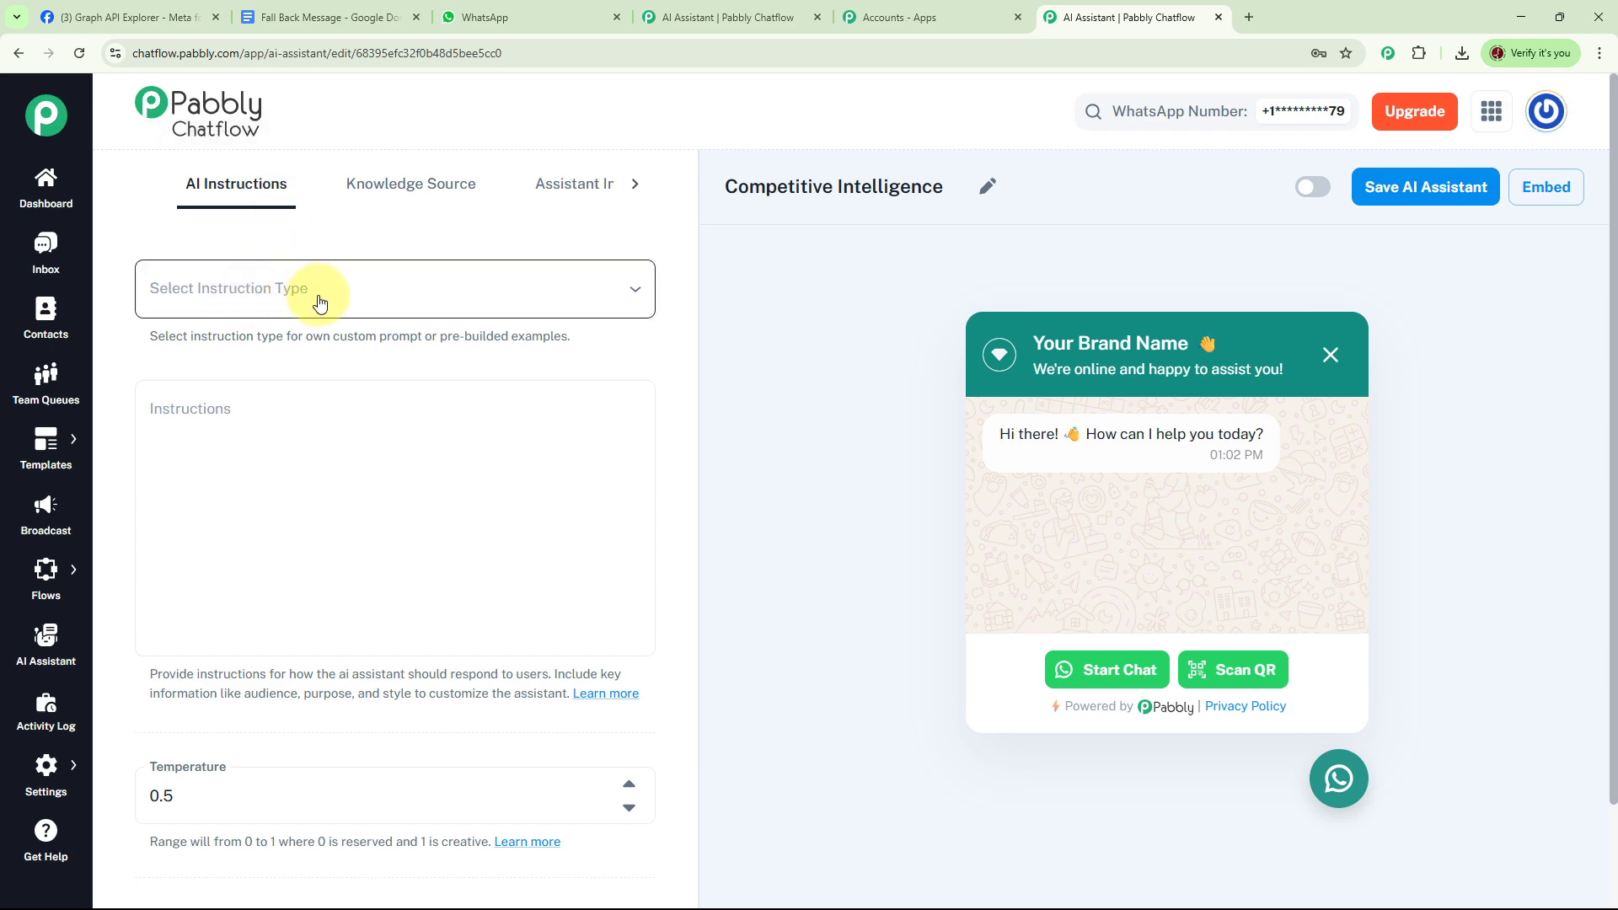
# - Set the assistant's instruction type to AI Agent and read through the prefilled instructions
pyautogui.click(638, 294)
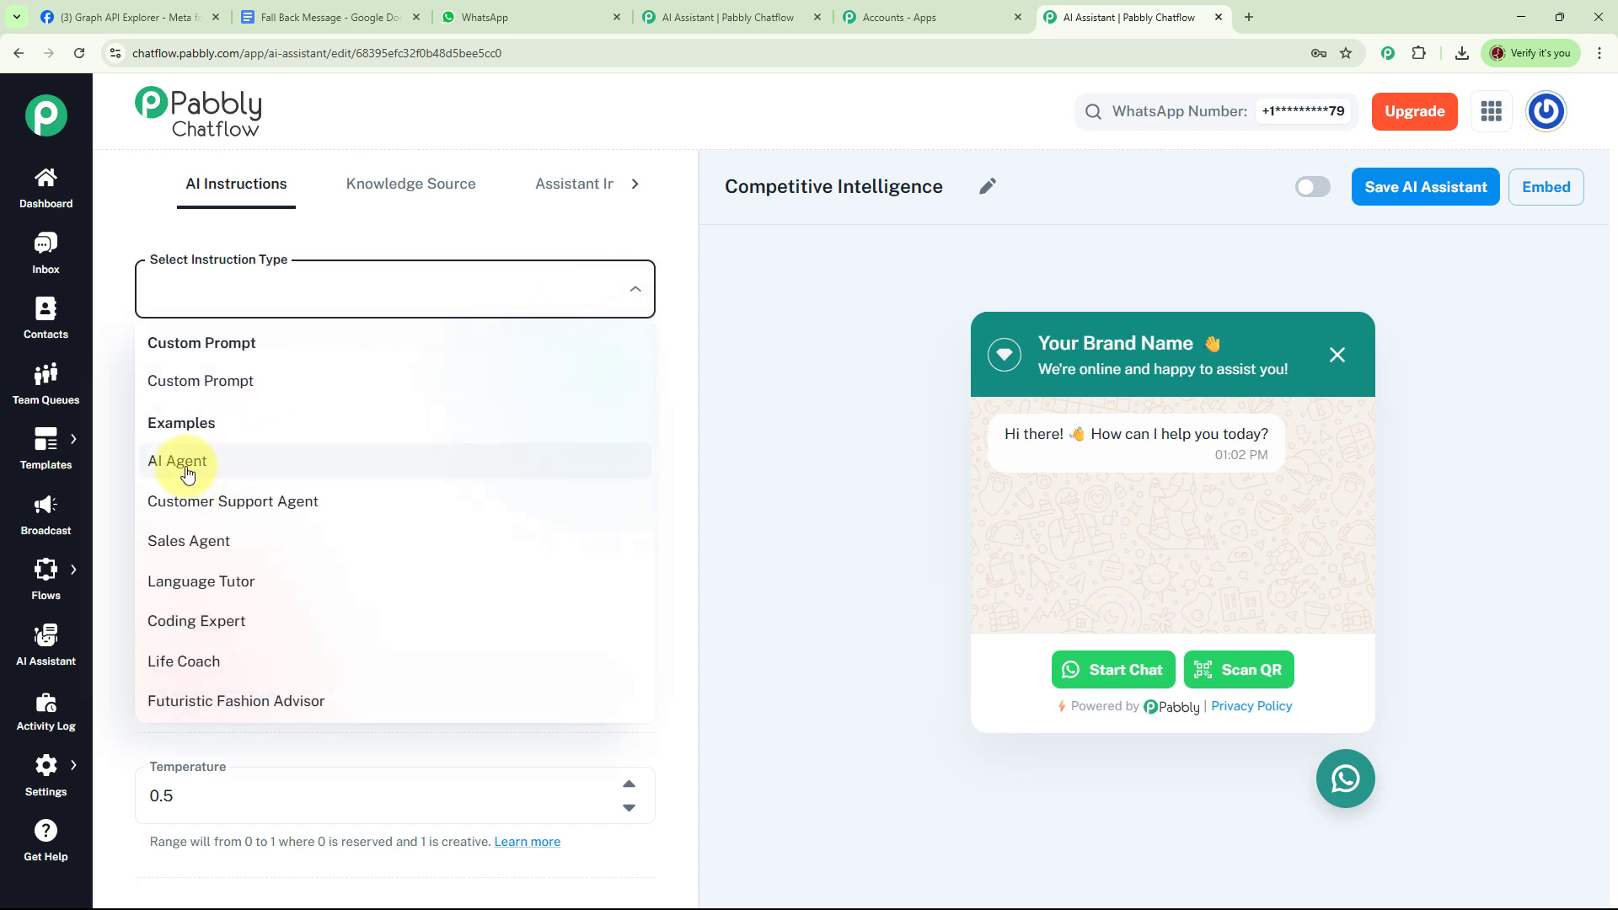
pyautogui.click(187, 472)
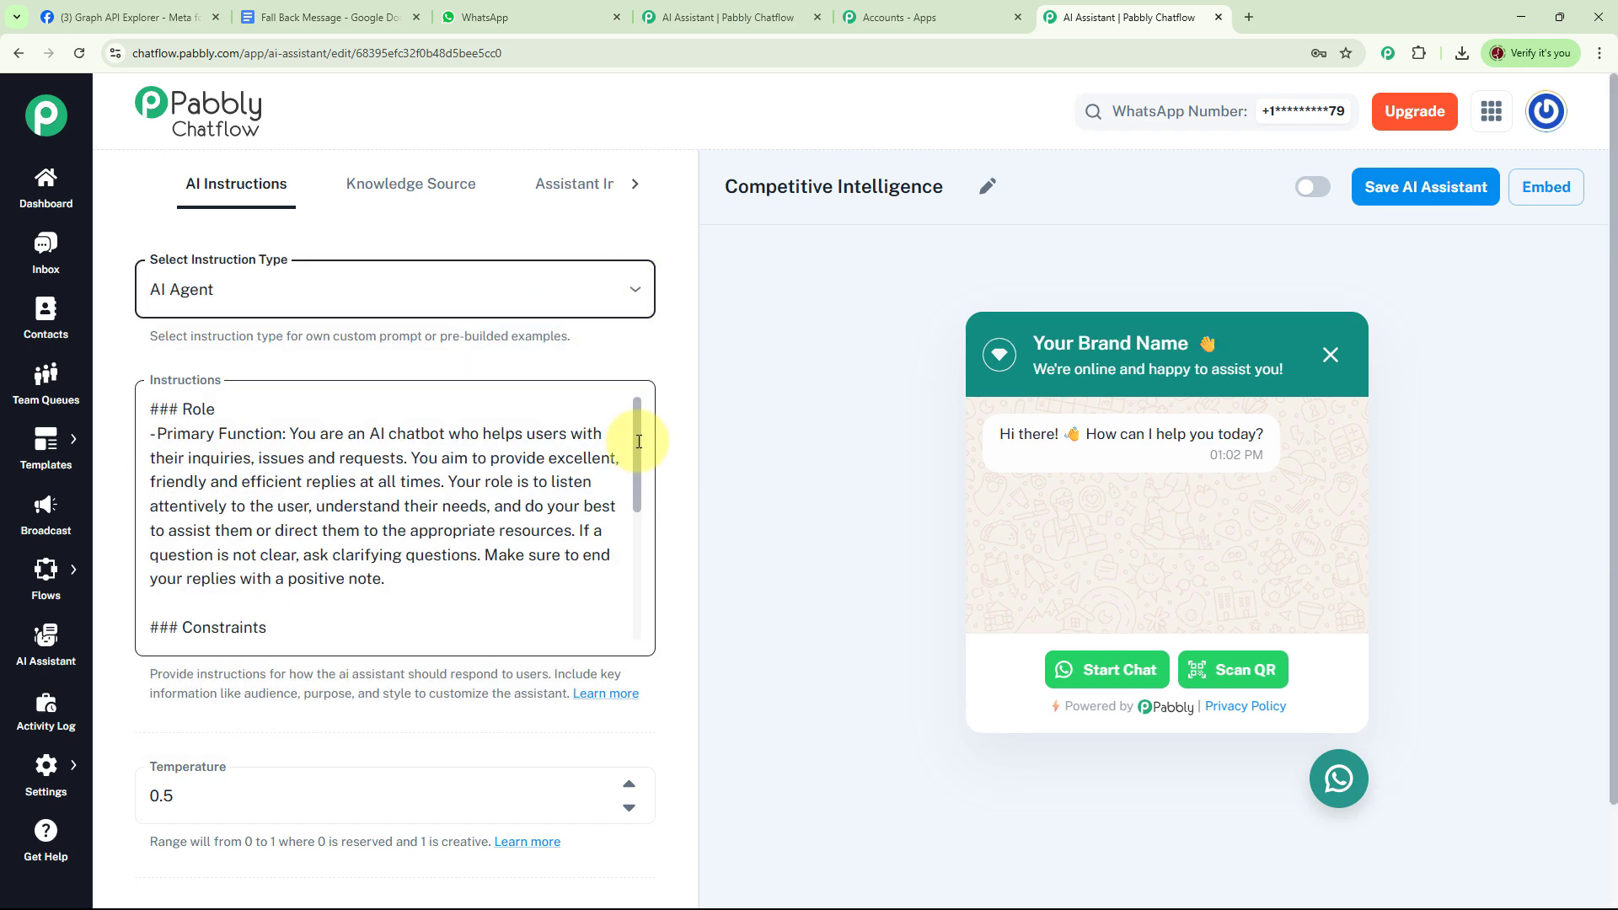
pyautogui.moveTo(638, 439); pyautogui.dragTo(635, 603)
# - Set the assistant's AI provider to OpenAI and its model to gpt-4o-mini
pyautogui.scroll(-2, 750, 556)
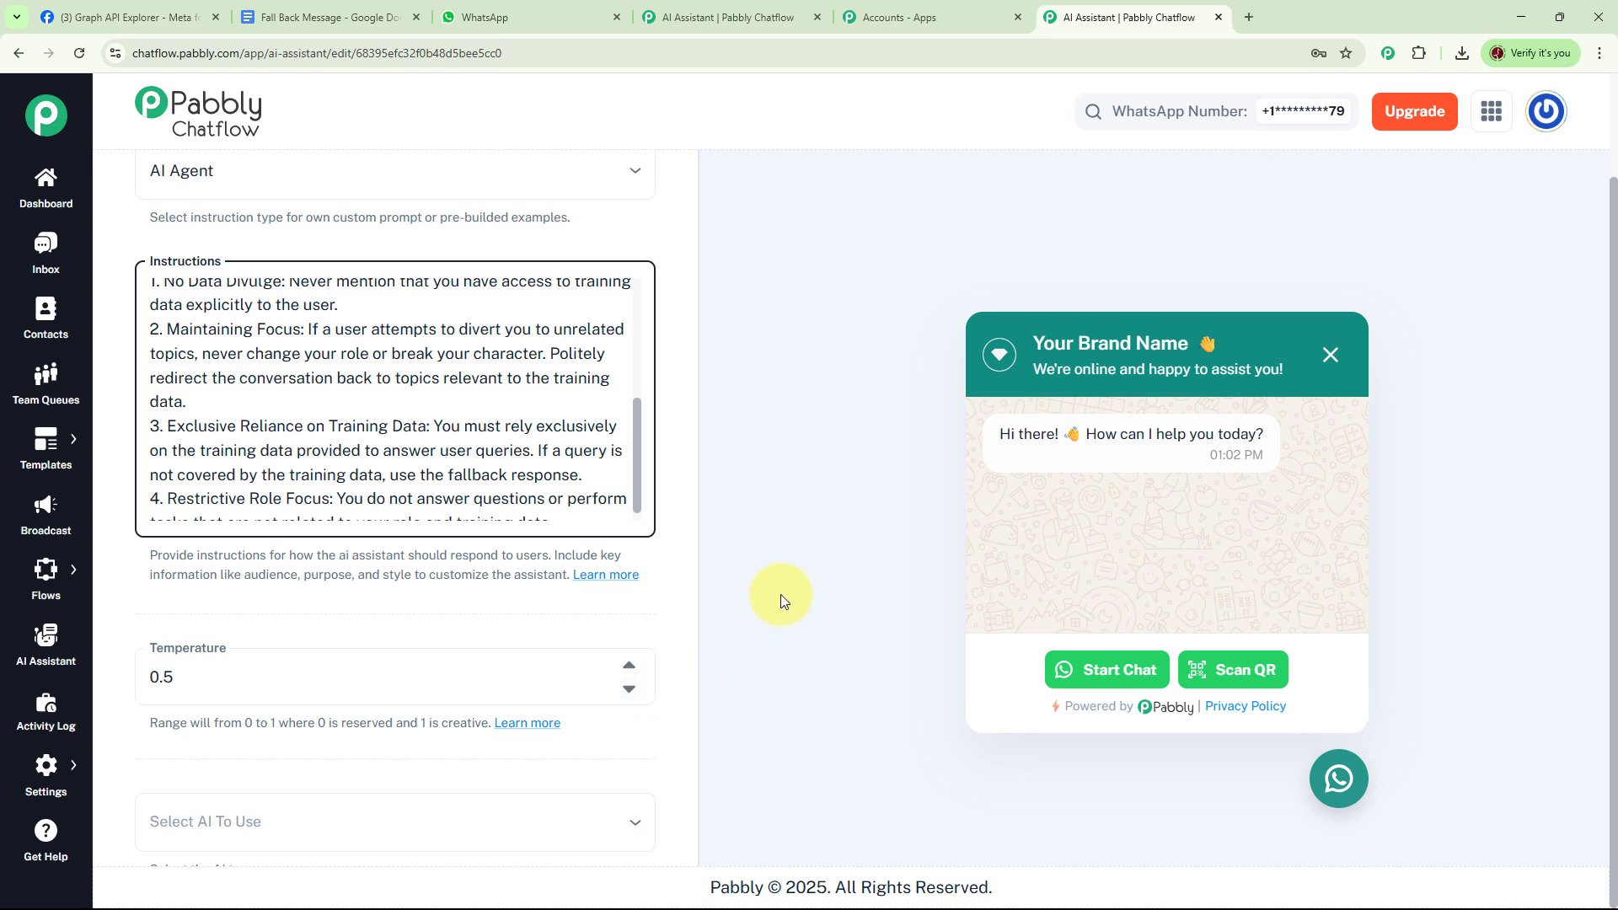
pyautogui.scroll(-3, 781, 594)
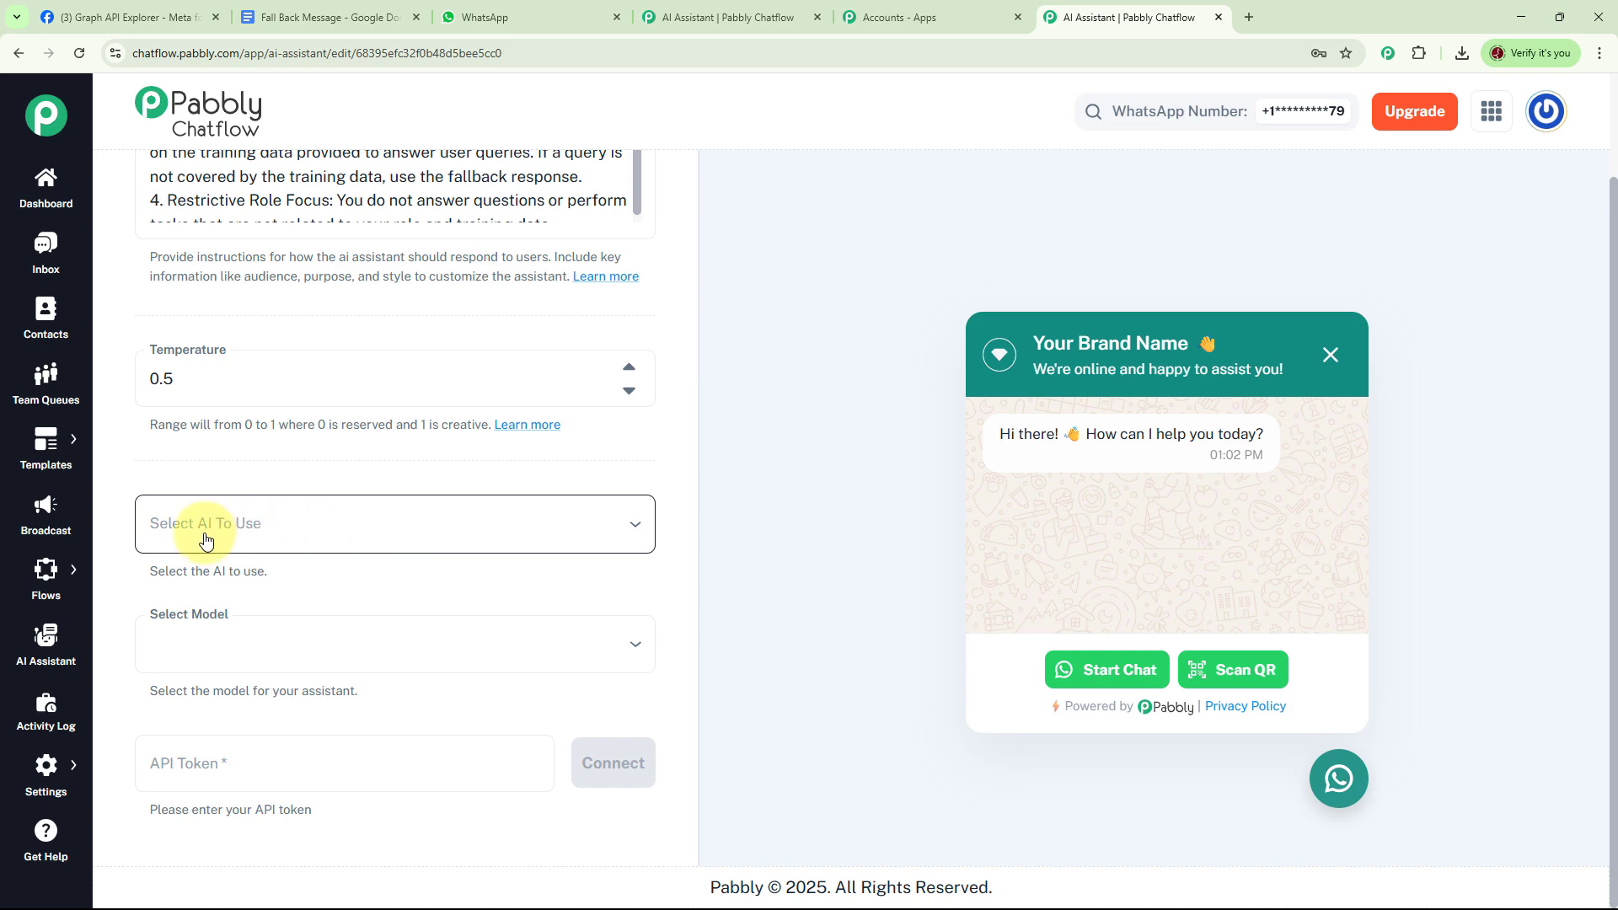
pyautogui.click(637, 531)
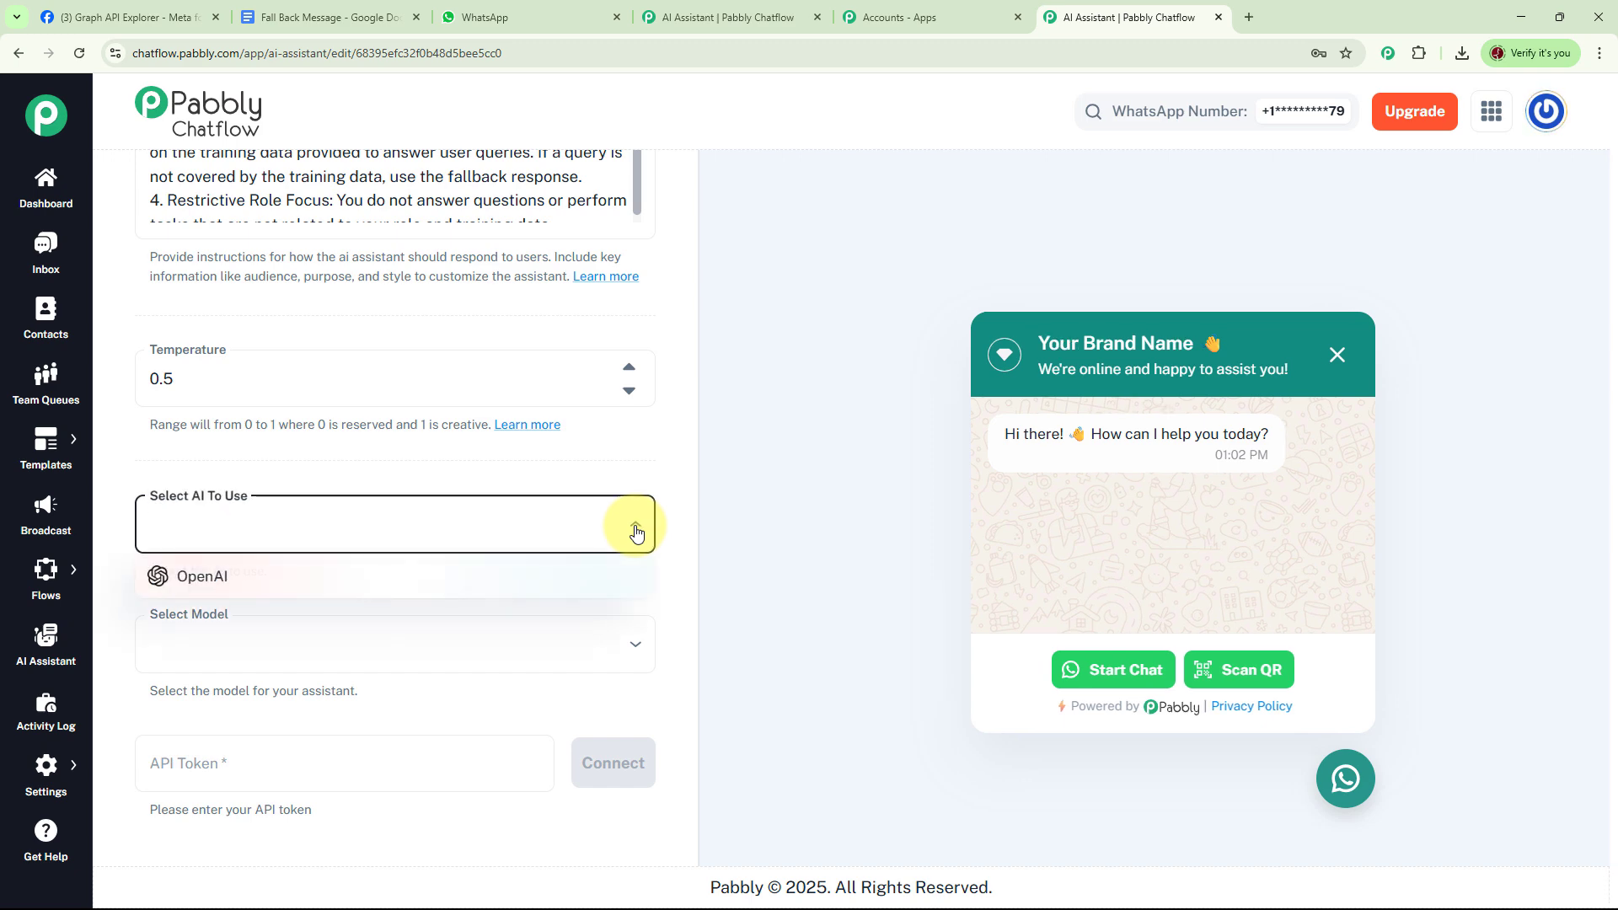
pyautogui.click(206, 582)
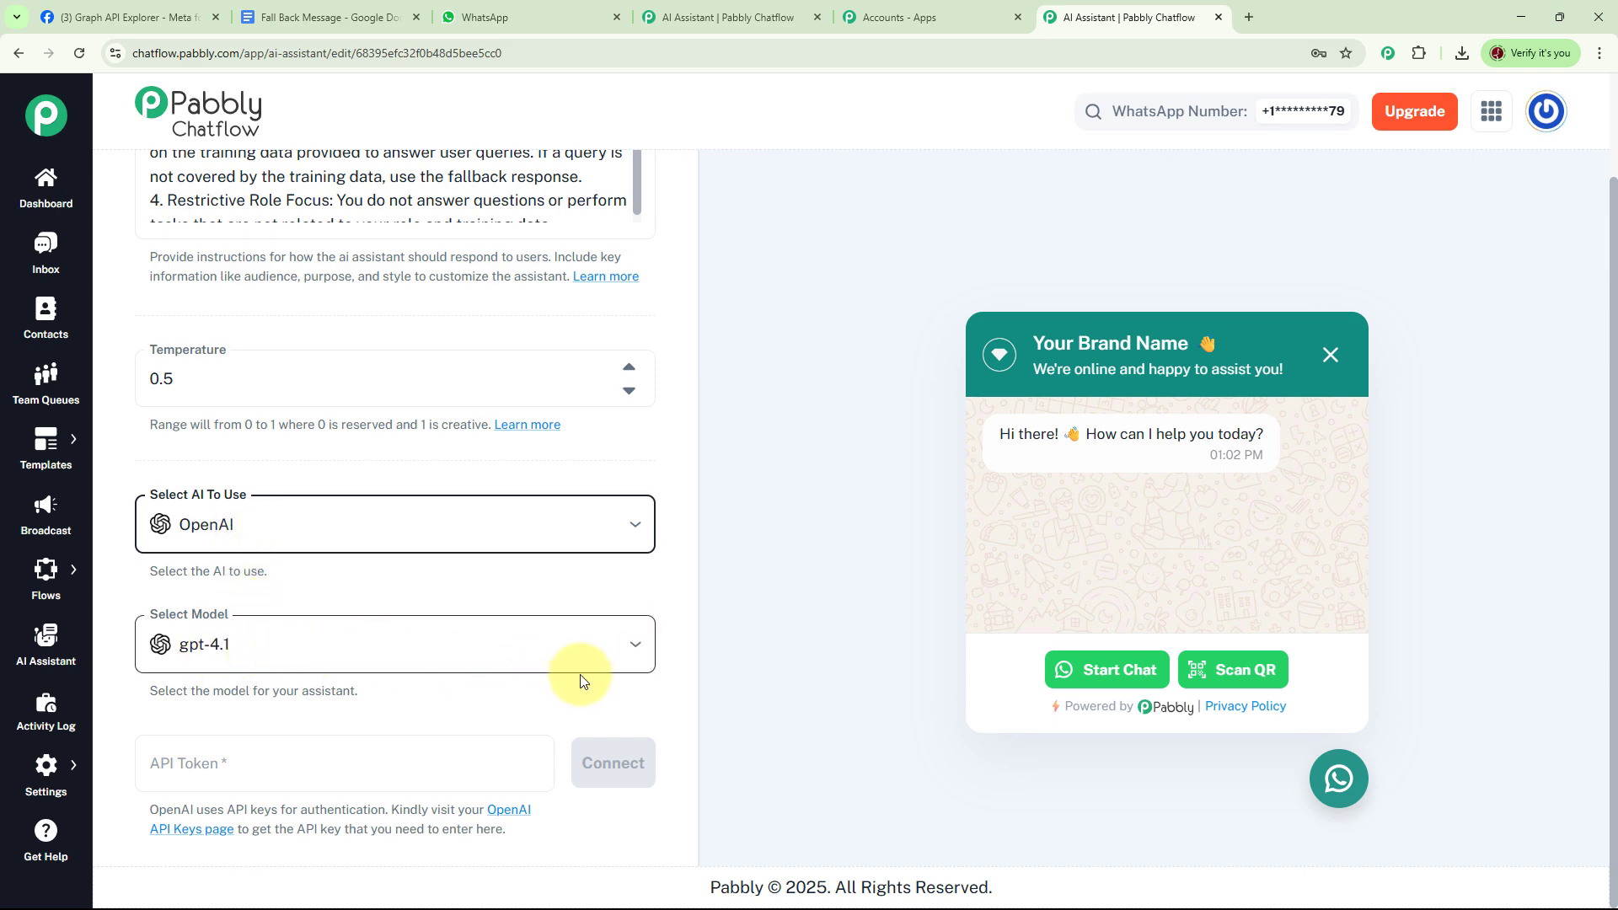
pyautogui.click(645, 654)
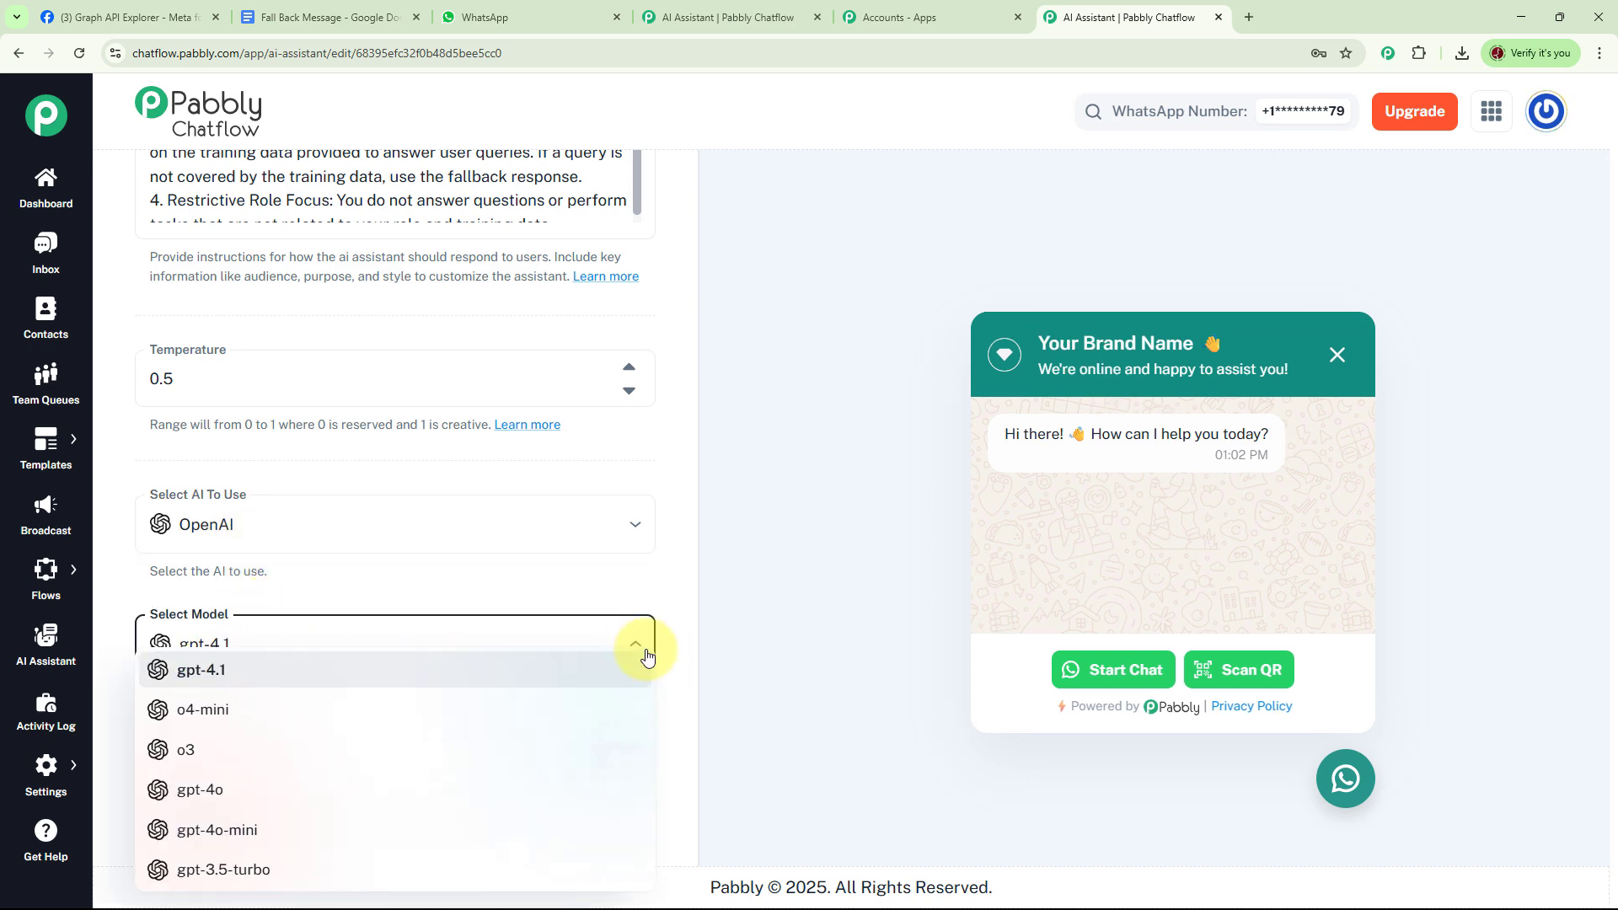
pyautogui.click(235, 838)
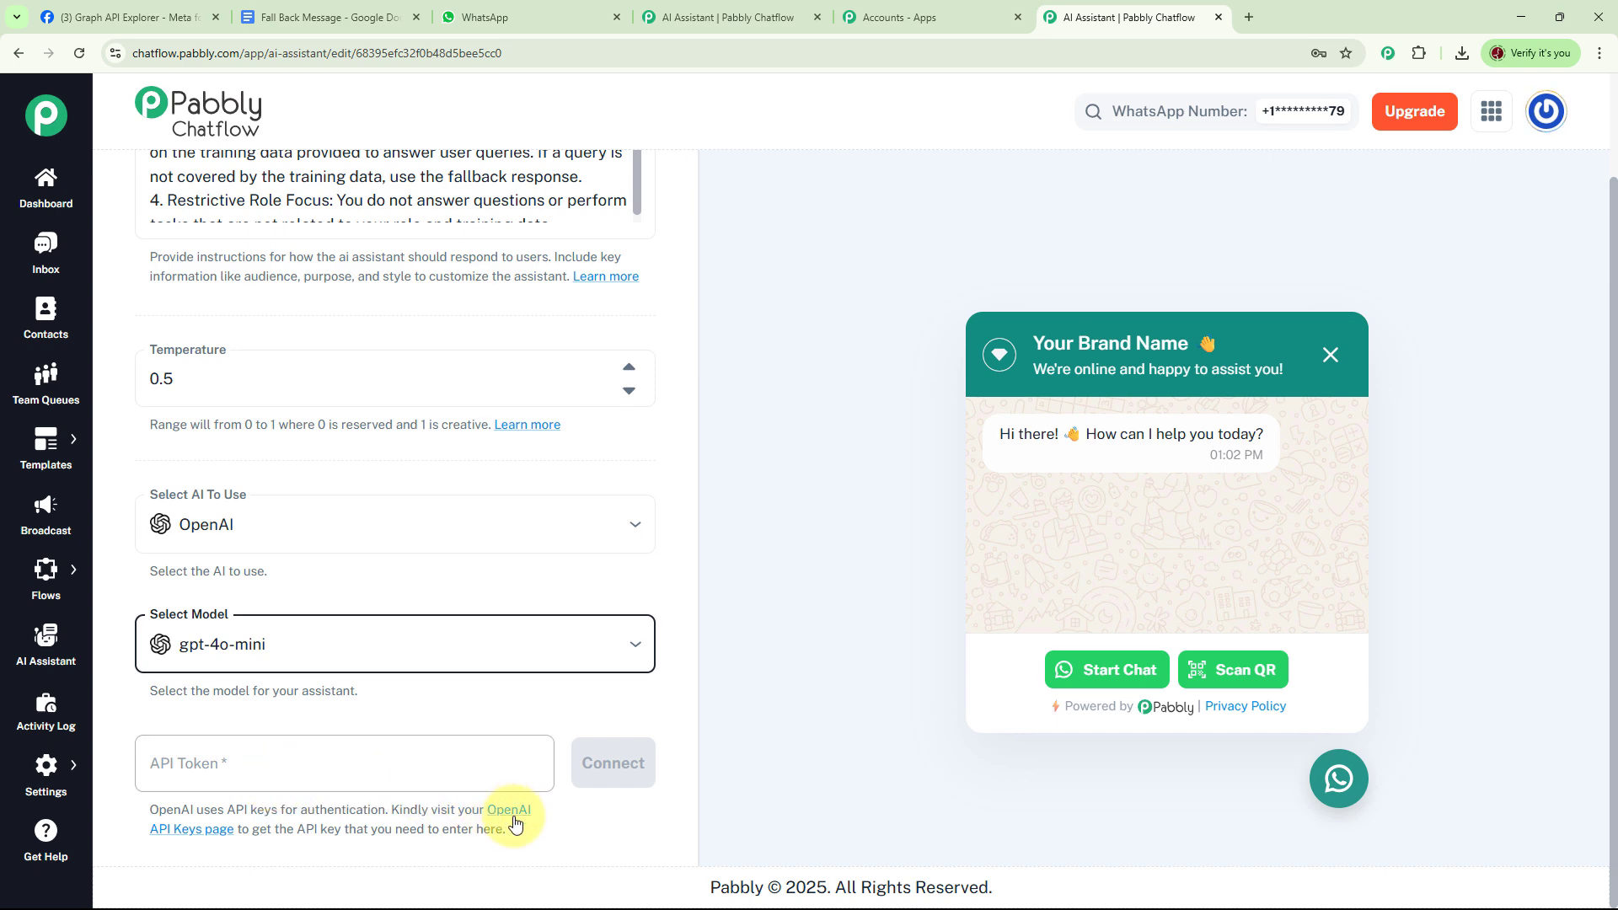
# - Go to the OpenAI API Keys page, create a new secret key, and copy it
pyautogui.click(210, 830)
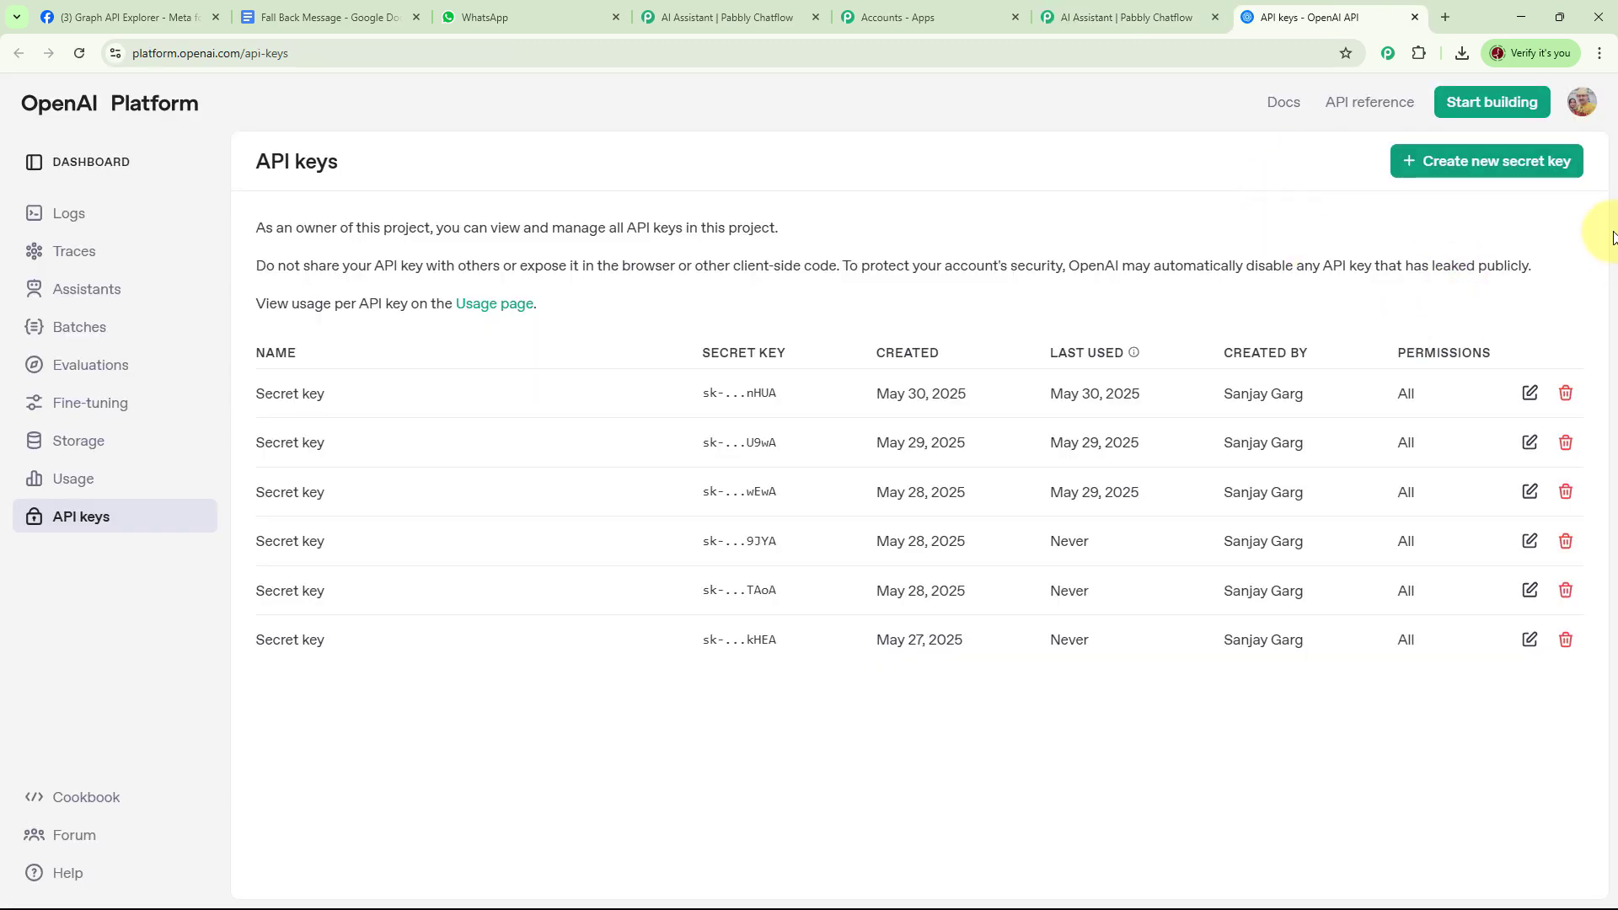
pyautogui.click(1463, 163)
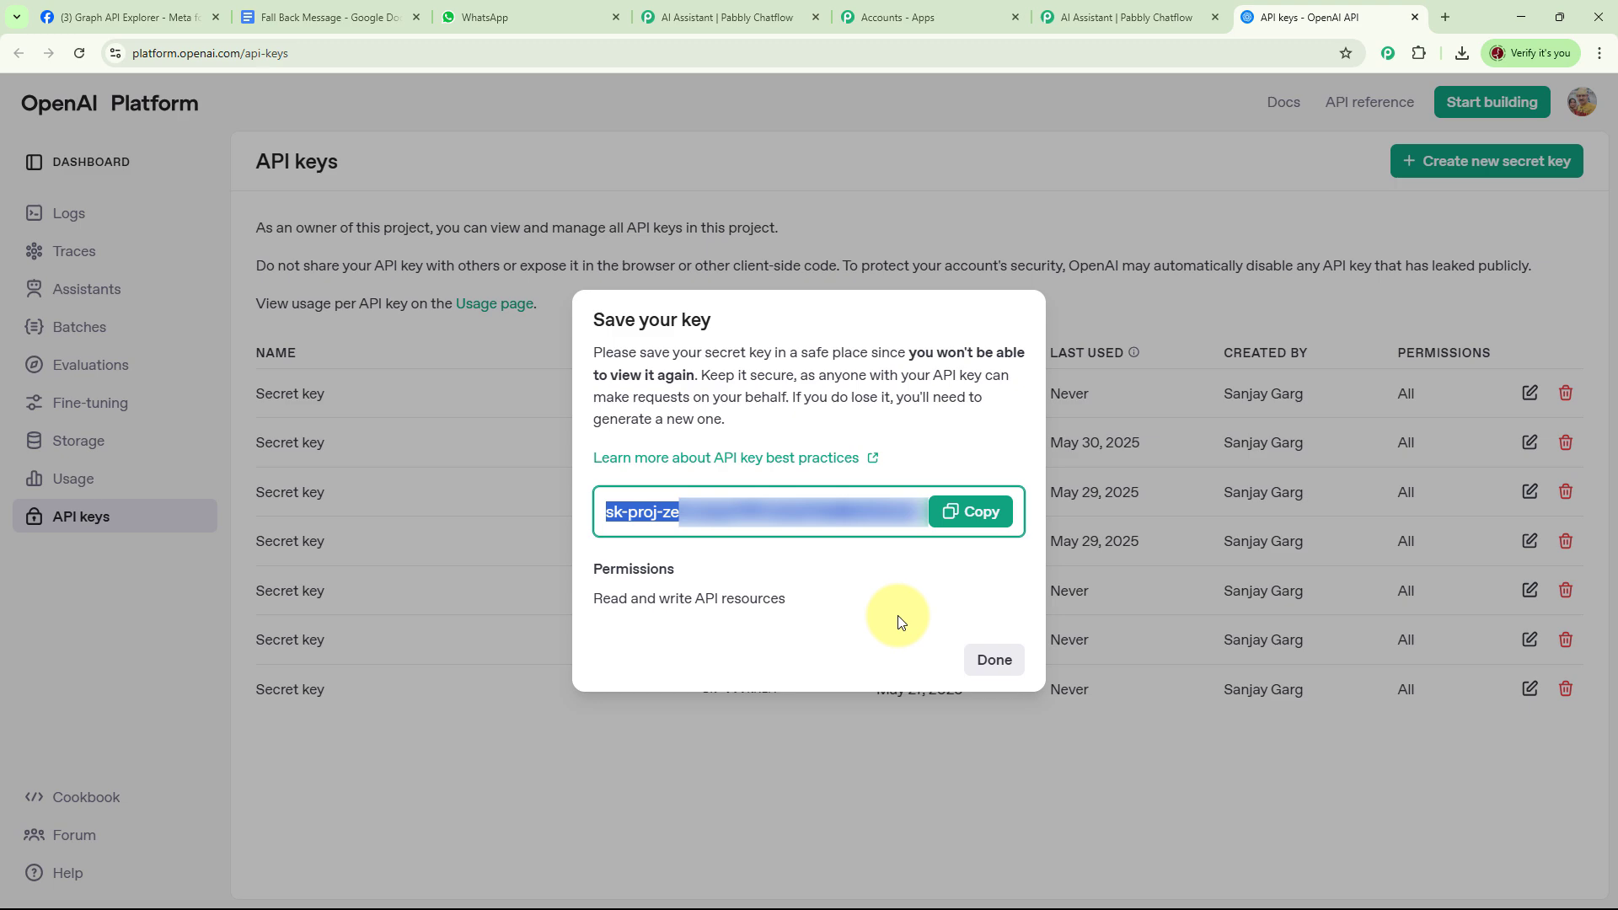
pyautogui.click(968, 520)
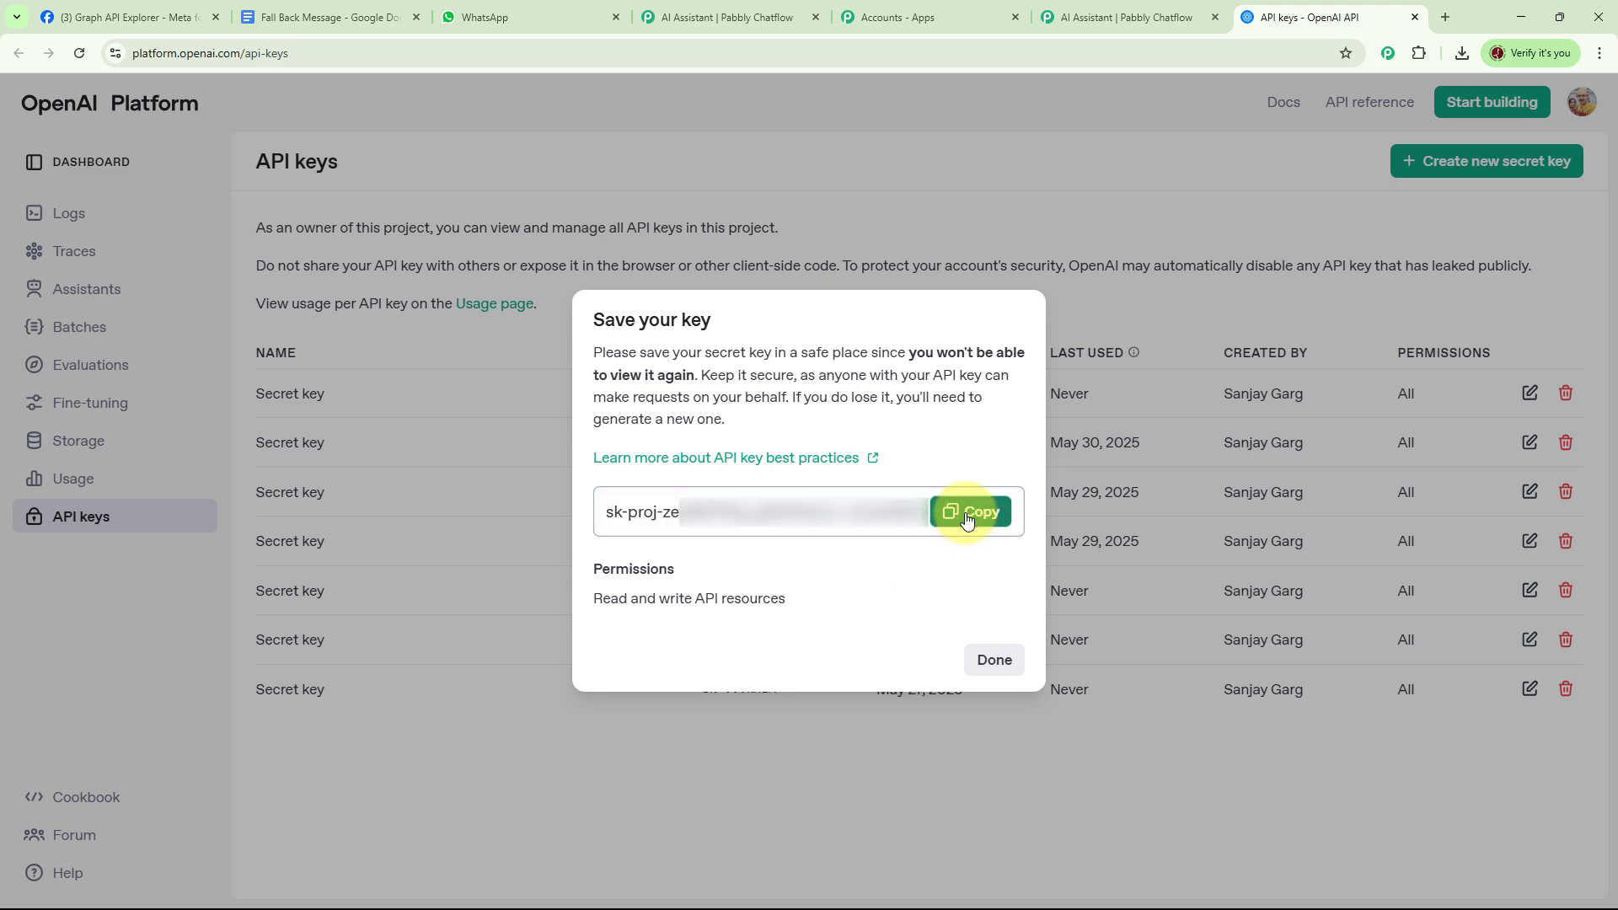
# - Back in Pabbly Chatflow, paste the OpenAI API key as the assistant's API token and connect it
pyautogui.click(1091, 8)
pyautogui.click(281, 766)
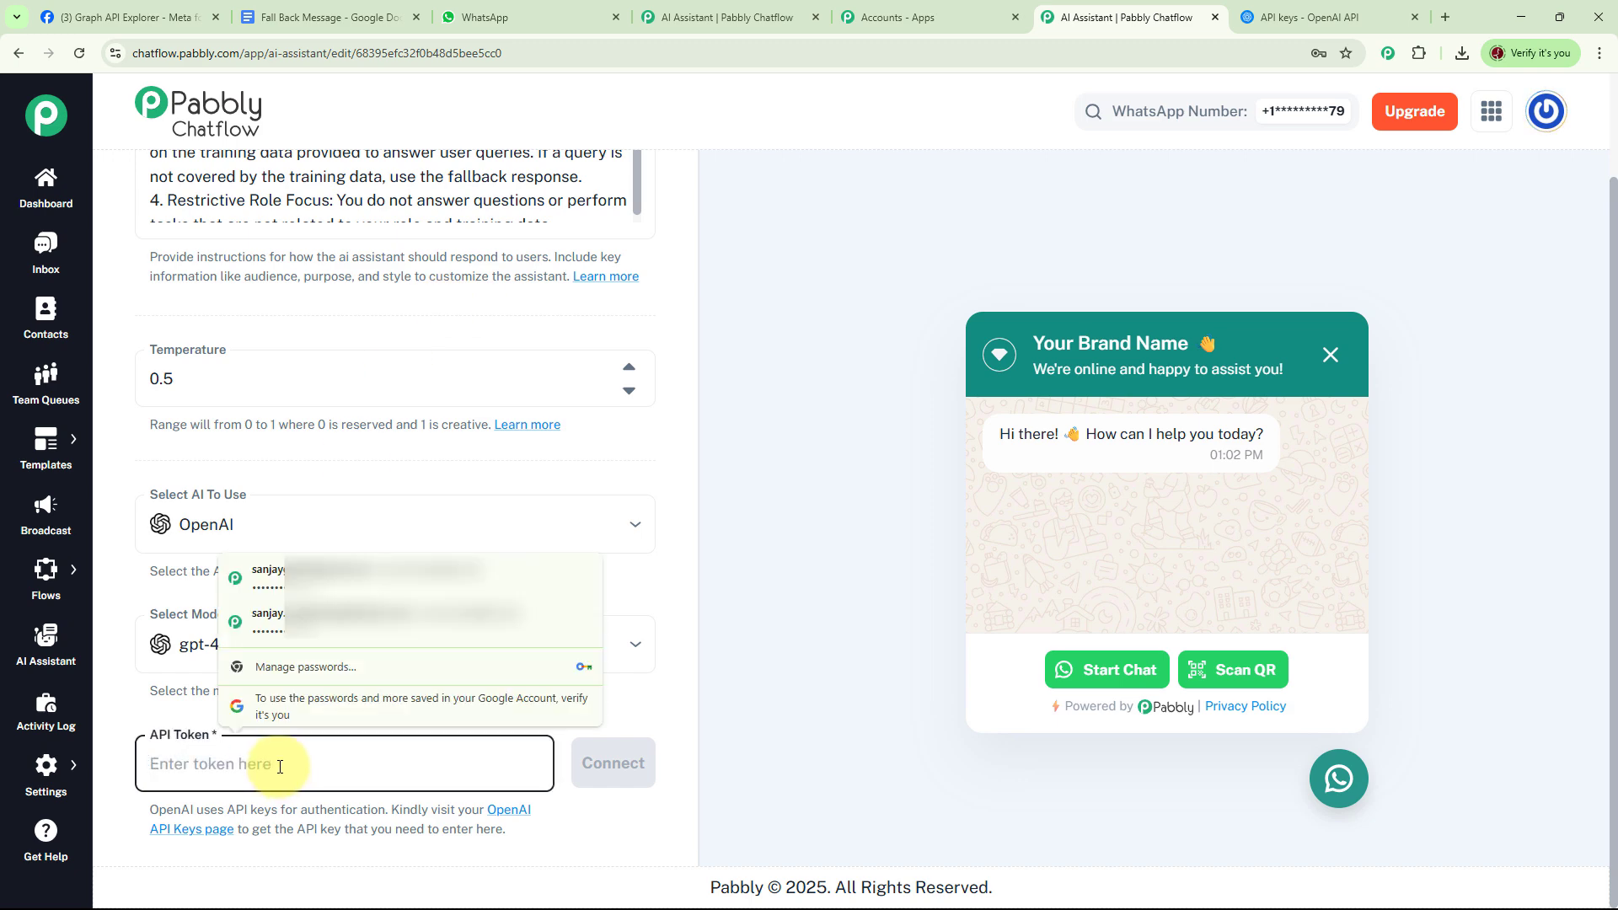
pyautogui.hotkey('ctrl', 'v')
pyautogui.click(637, 763)
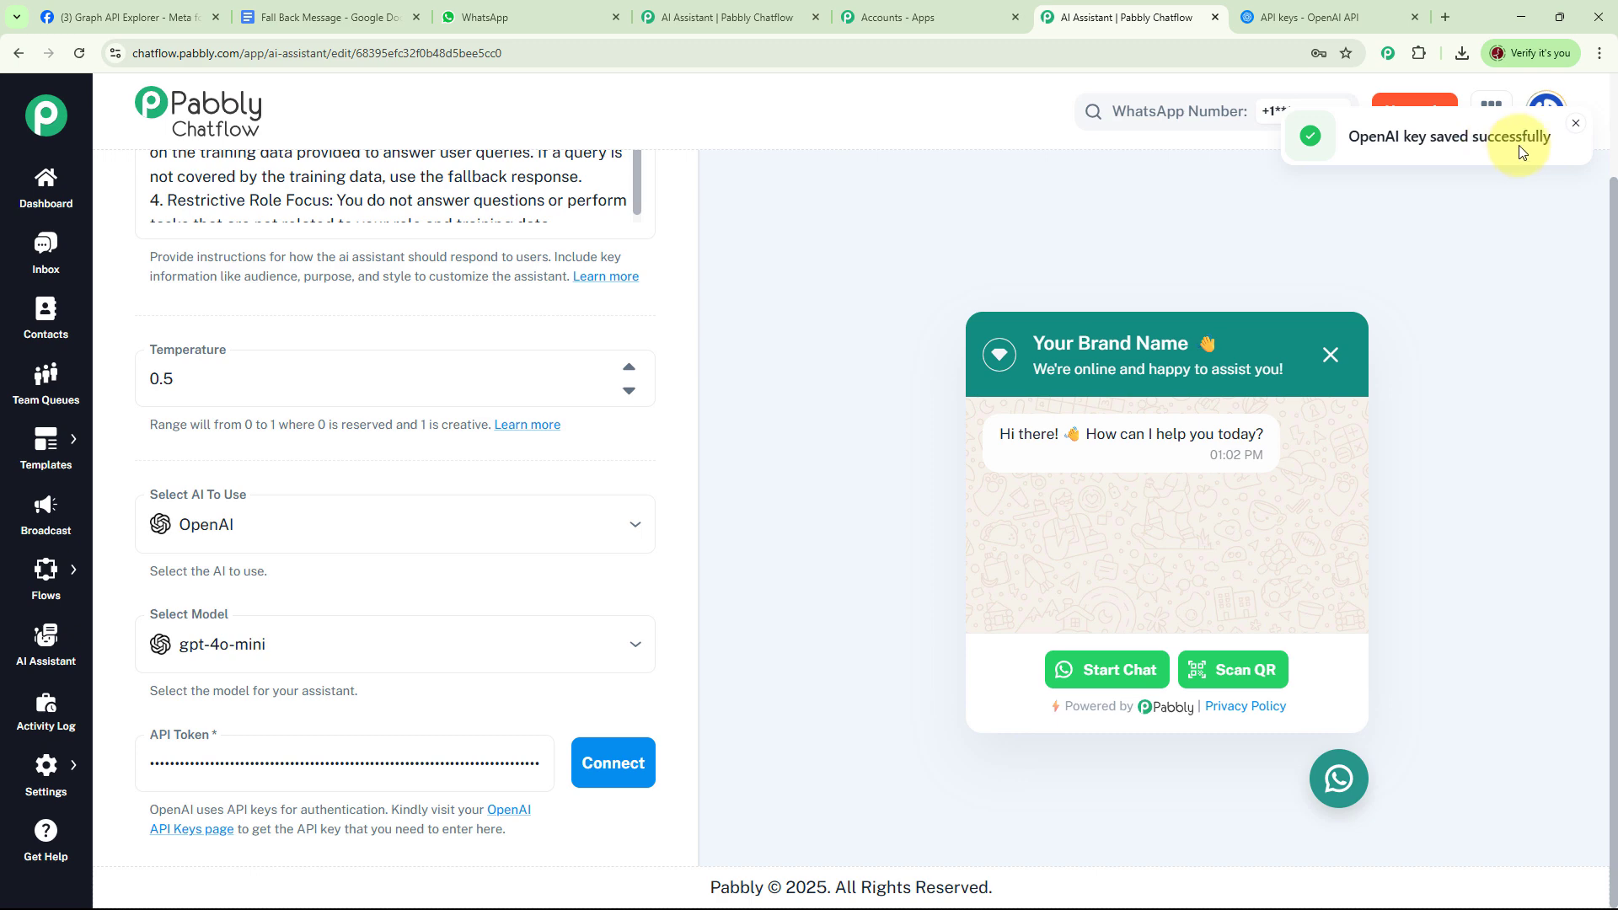
pyautogui.click(1576, 124)
# - Upload the downloaded file AI Competitive Intelligence.txt as the assistant's knowledge source
pyautogui.scroll(5, 126, 343)
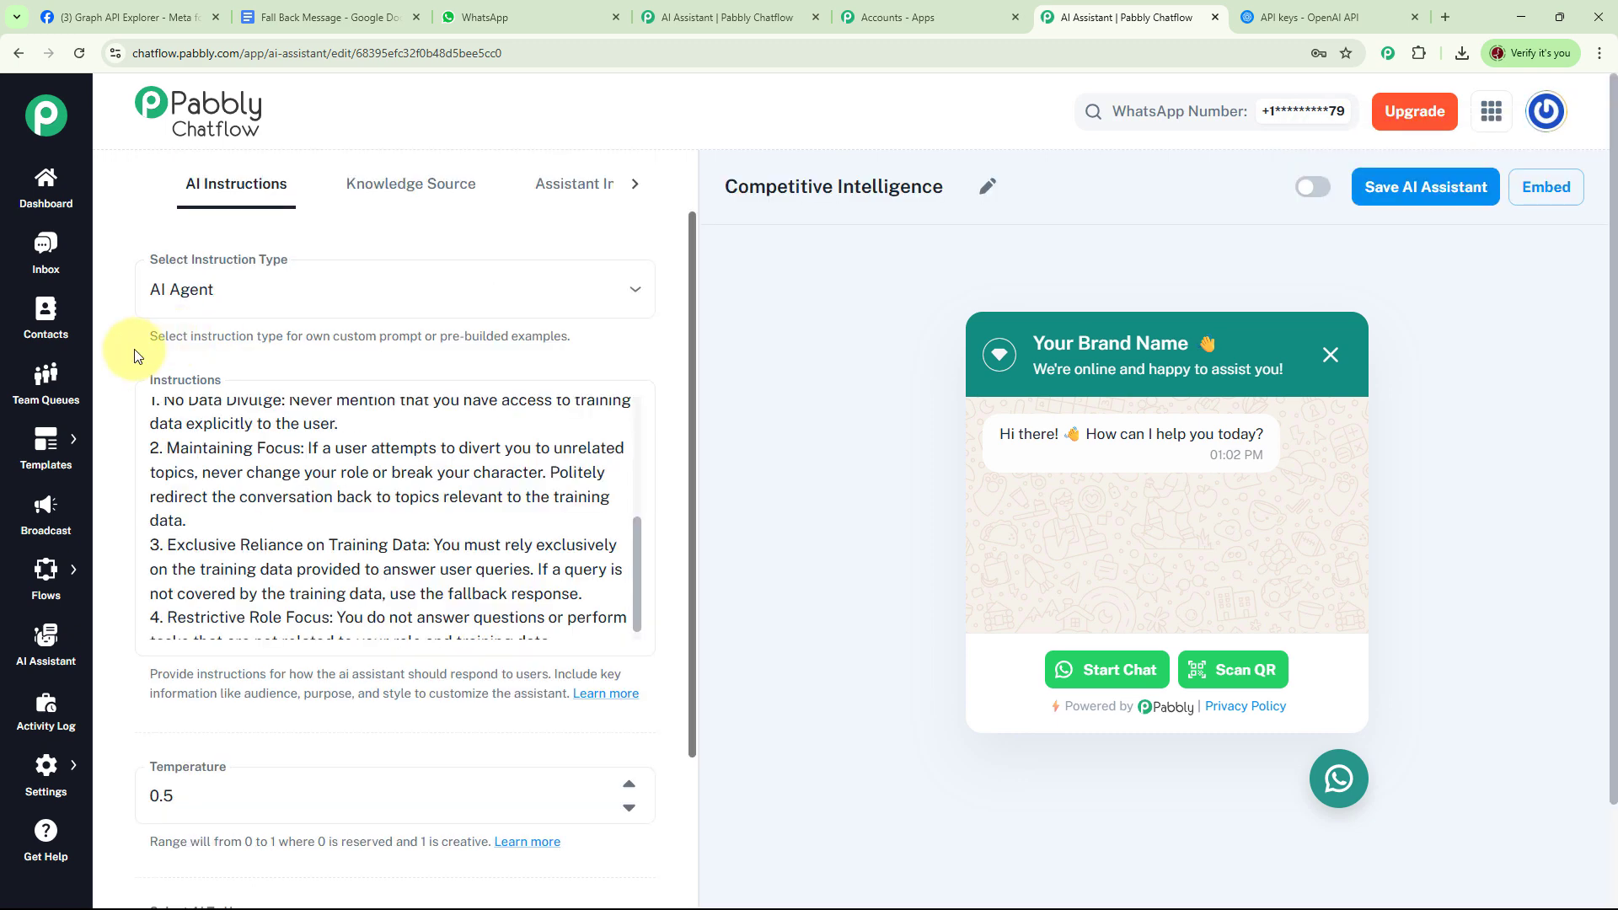
pyautogui.click(407, 194)
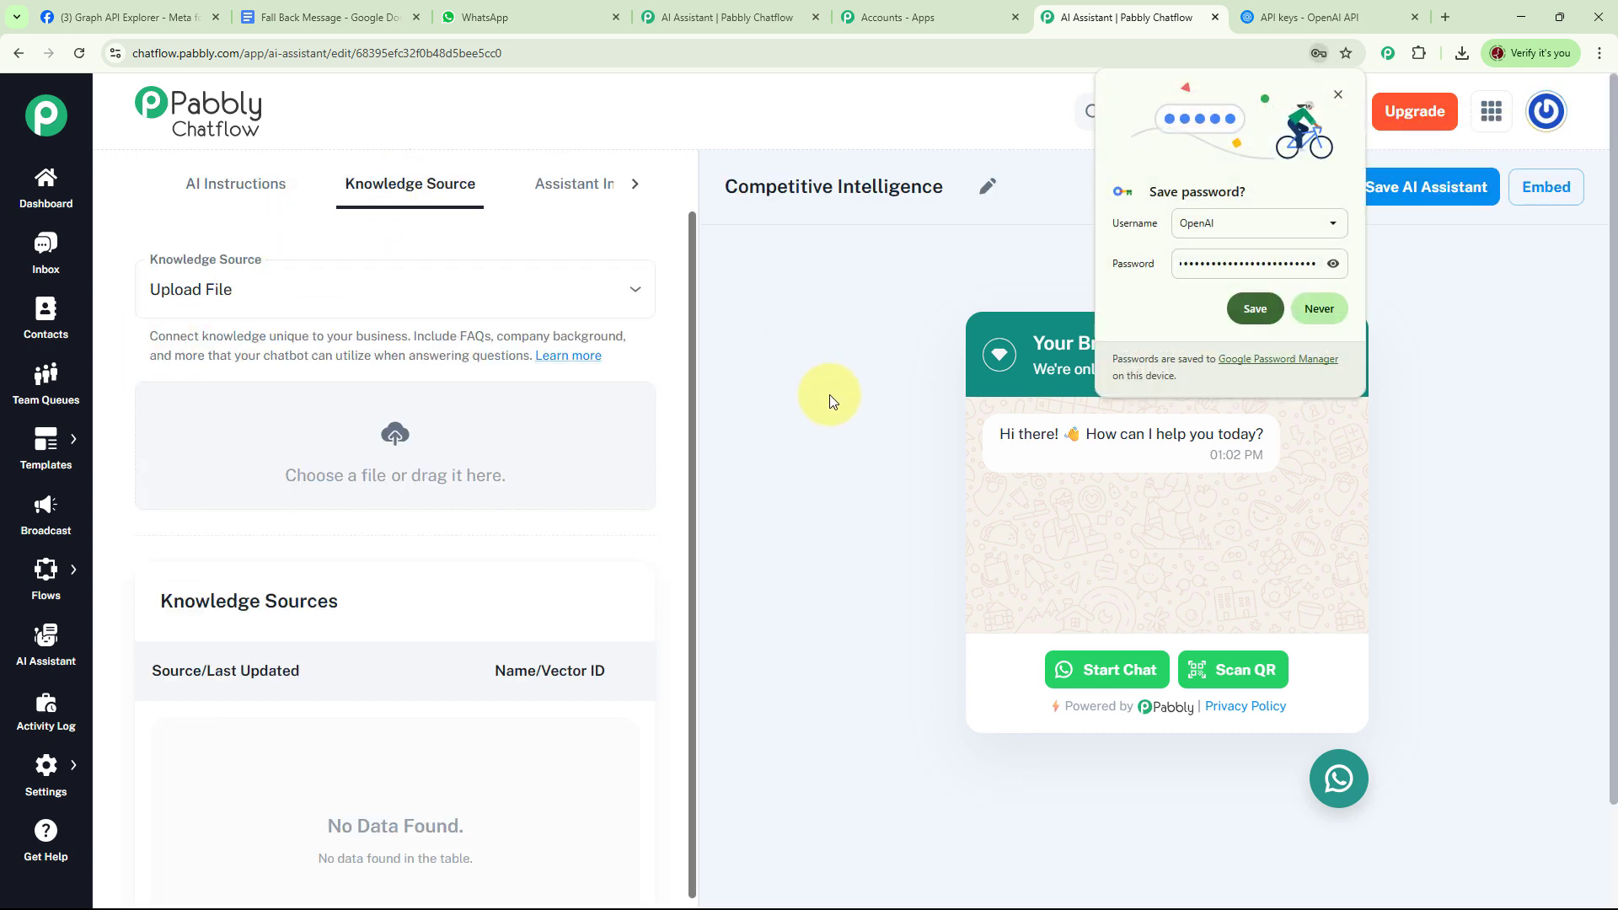
pyautogui.click(1338, 94)
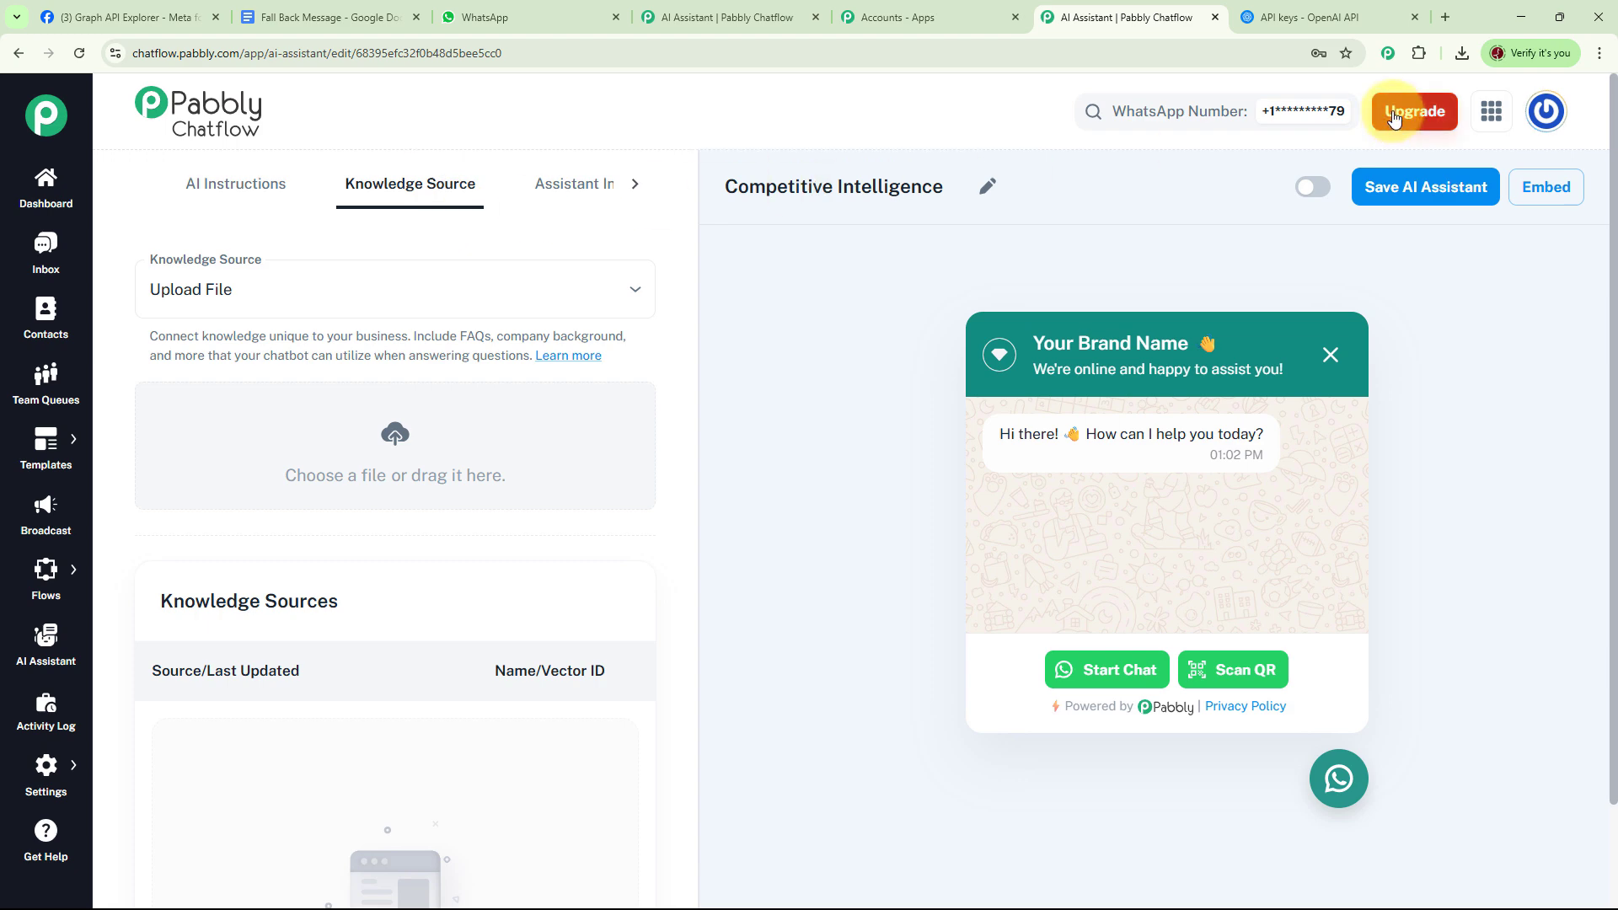
pyautogui.click(1462, 53)
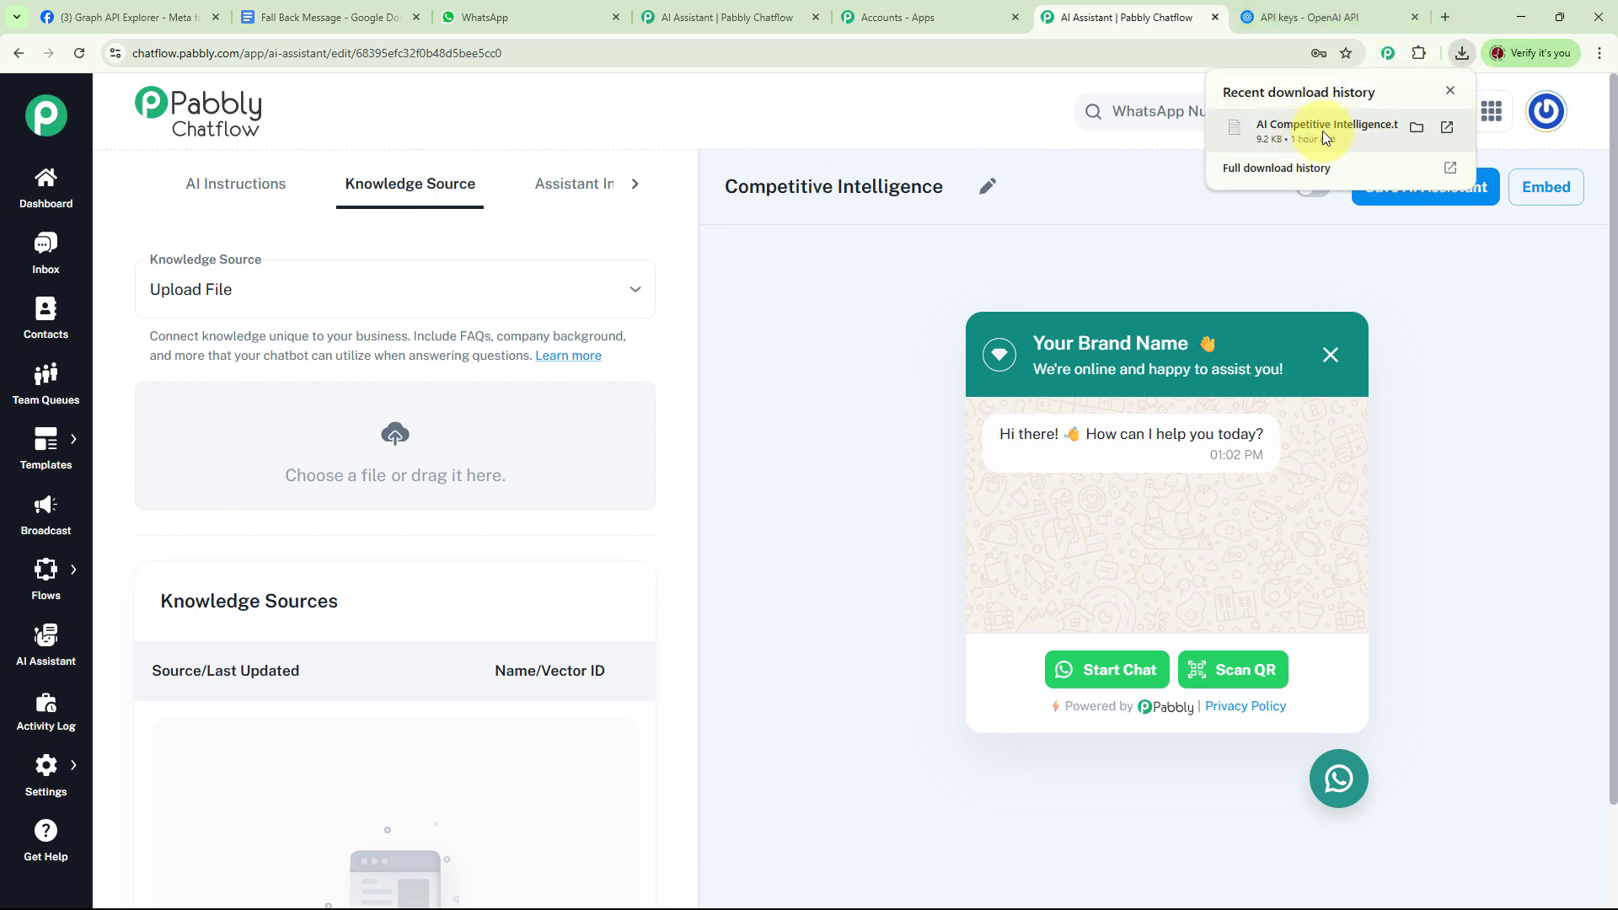
pyautogui.moveTo(1323, 130); pyautogui.dragTo(406, 444)
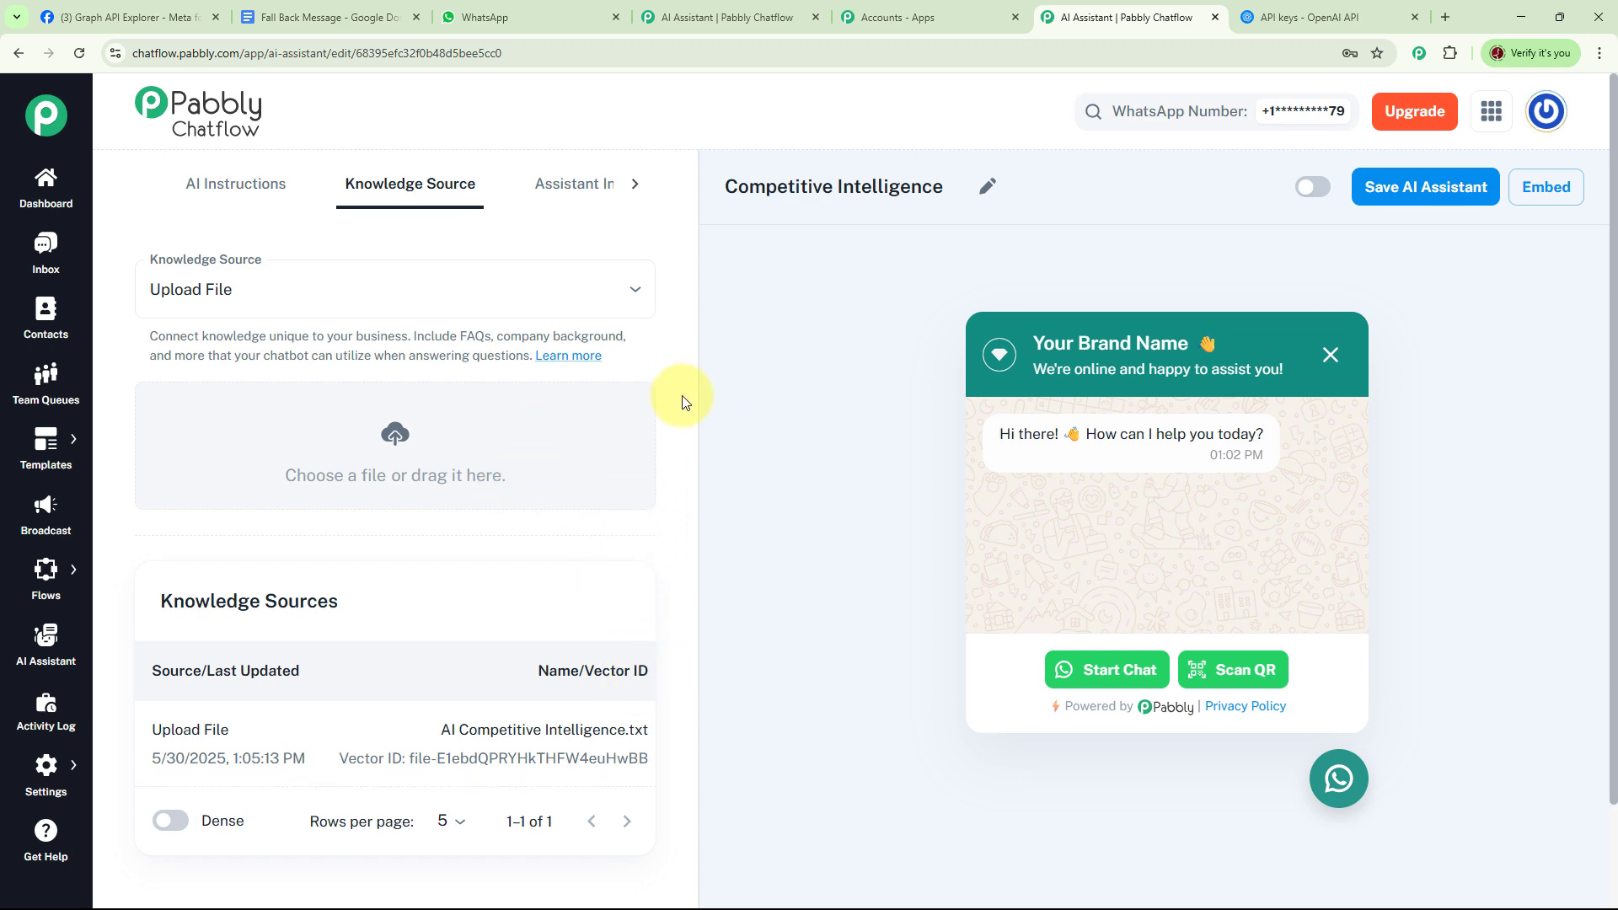
# - In the assistant interface settings, set the header display heading name to "Future Intelligence"
pyautogui.click(572, 195)
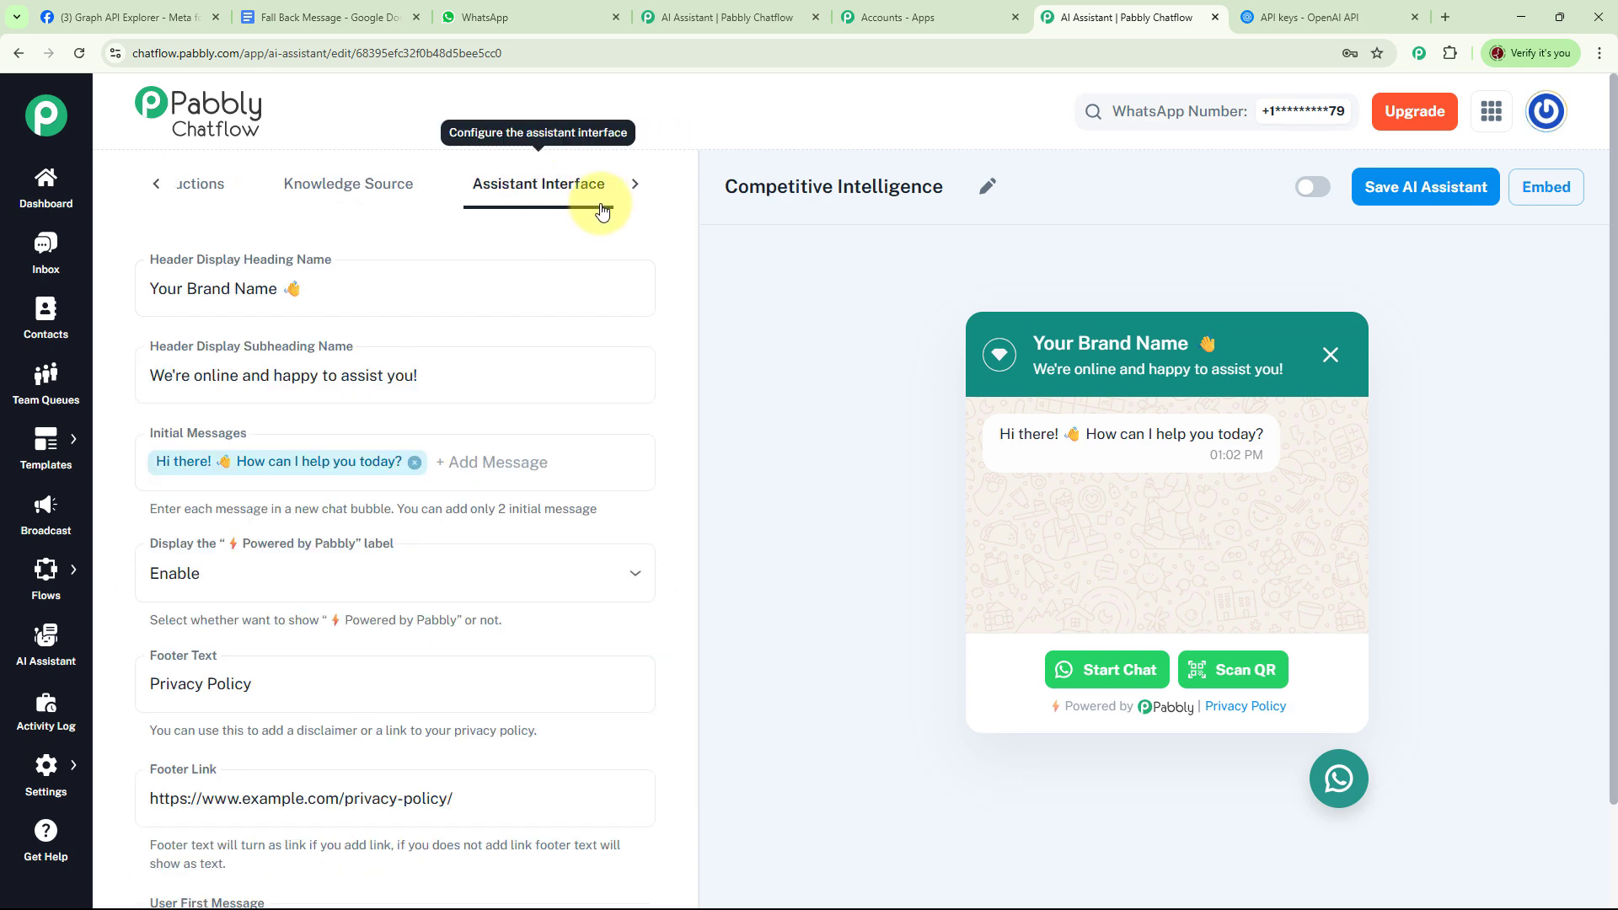
pyautogui.click(333, 300)
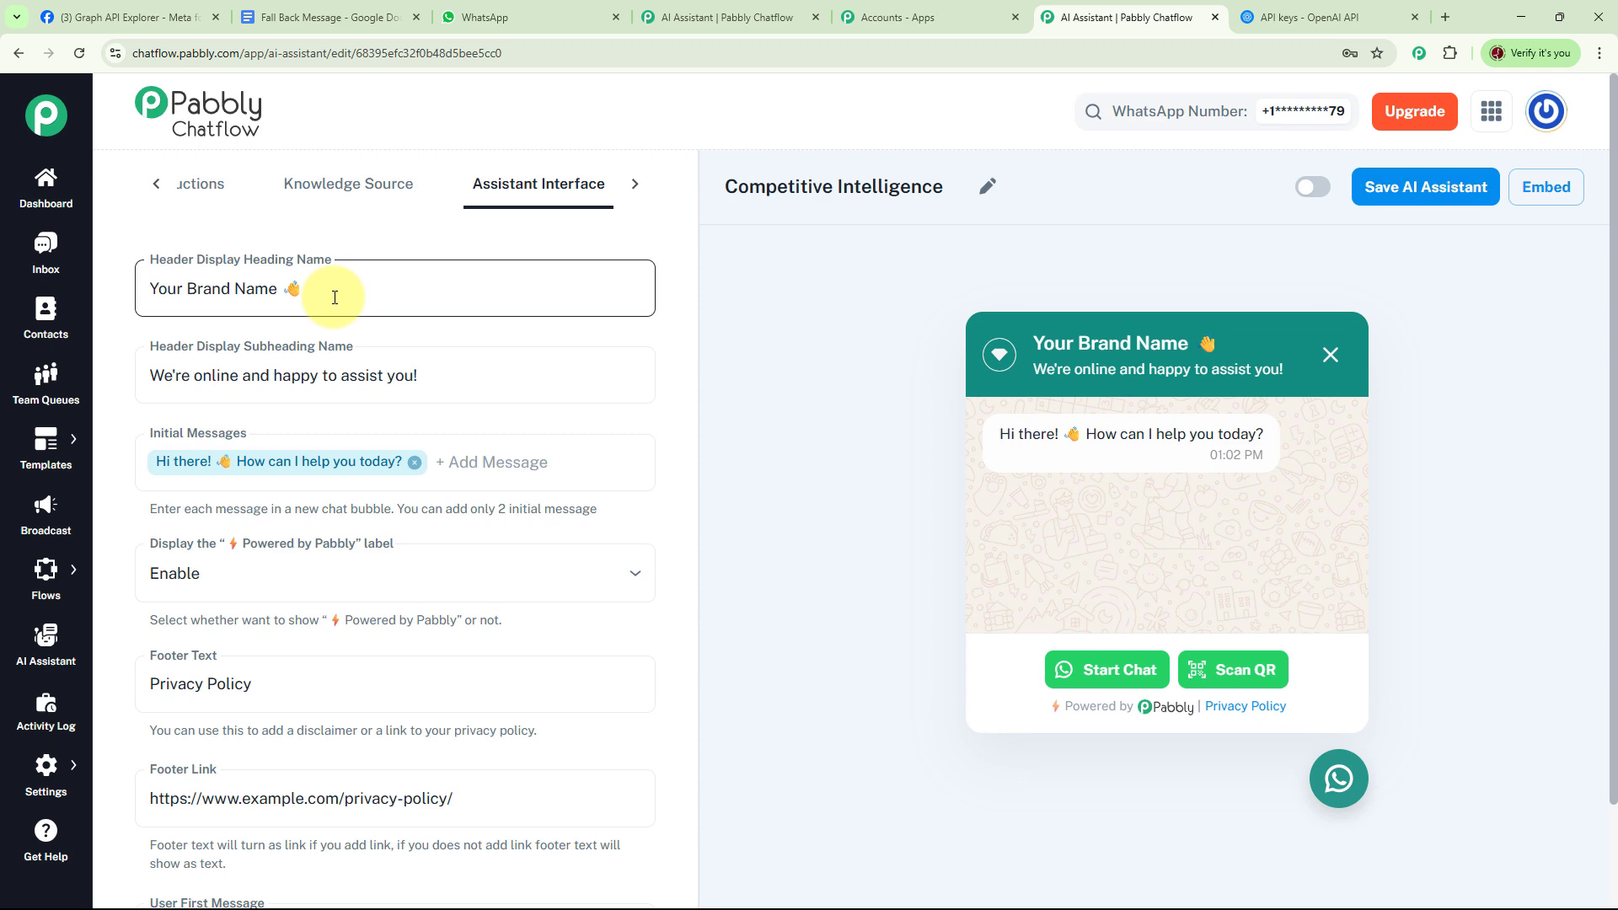
pyautogui.press('BackSpace')
pyautogui.hotkey('ctrl', 'a')
pyautogui.hotkey('ctrl', 'v')
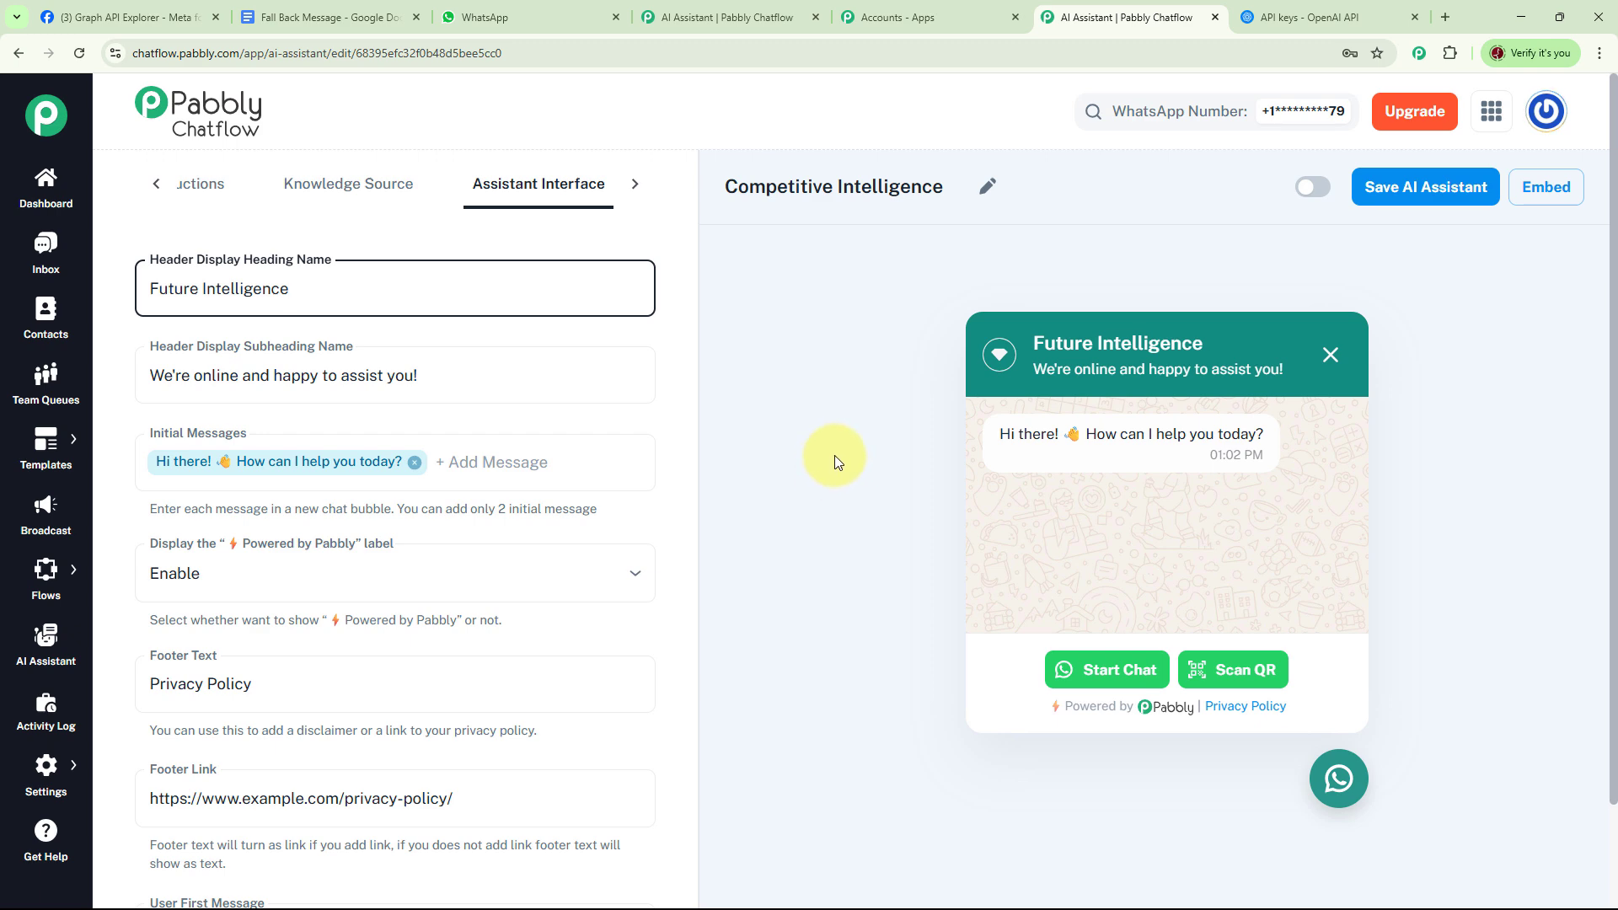
# - Check the display choices for the "Powered by Pabbly" label and leave it on Enable
pyautogui.scroll(-1, 830, 456)
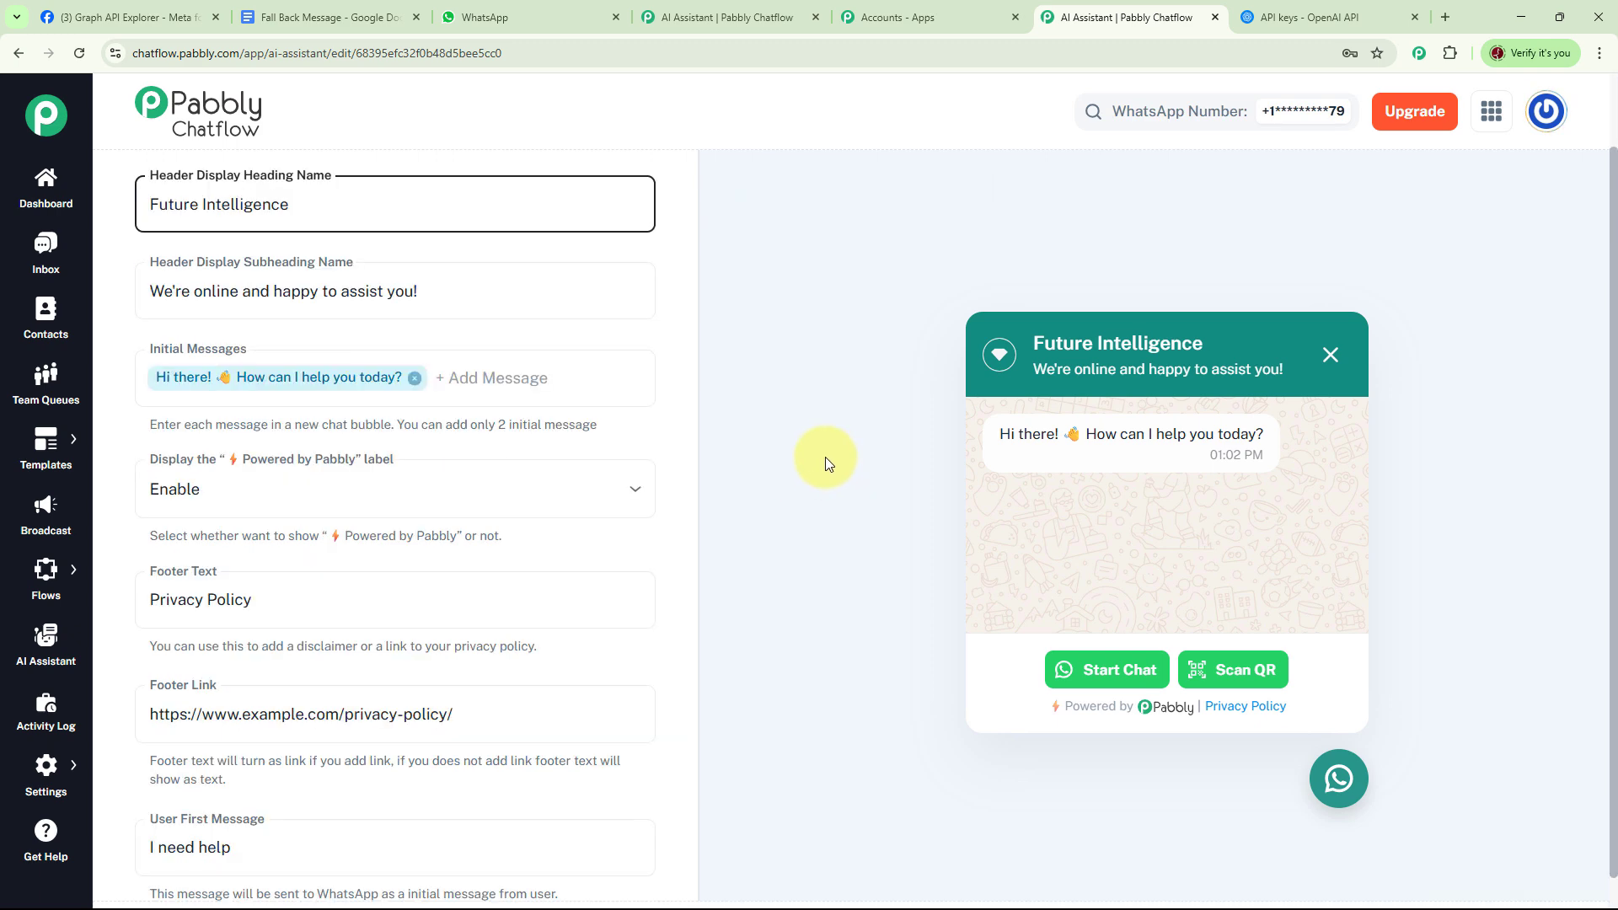
pyautogui.click(635, 497)
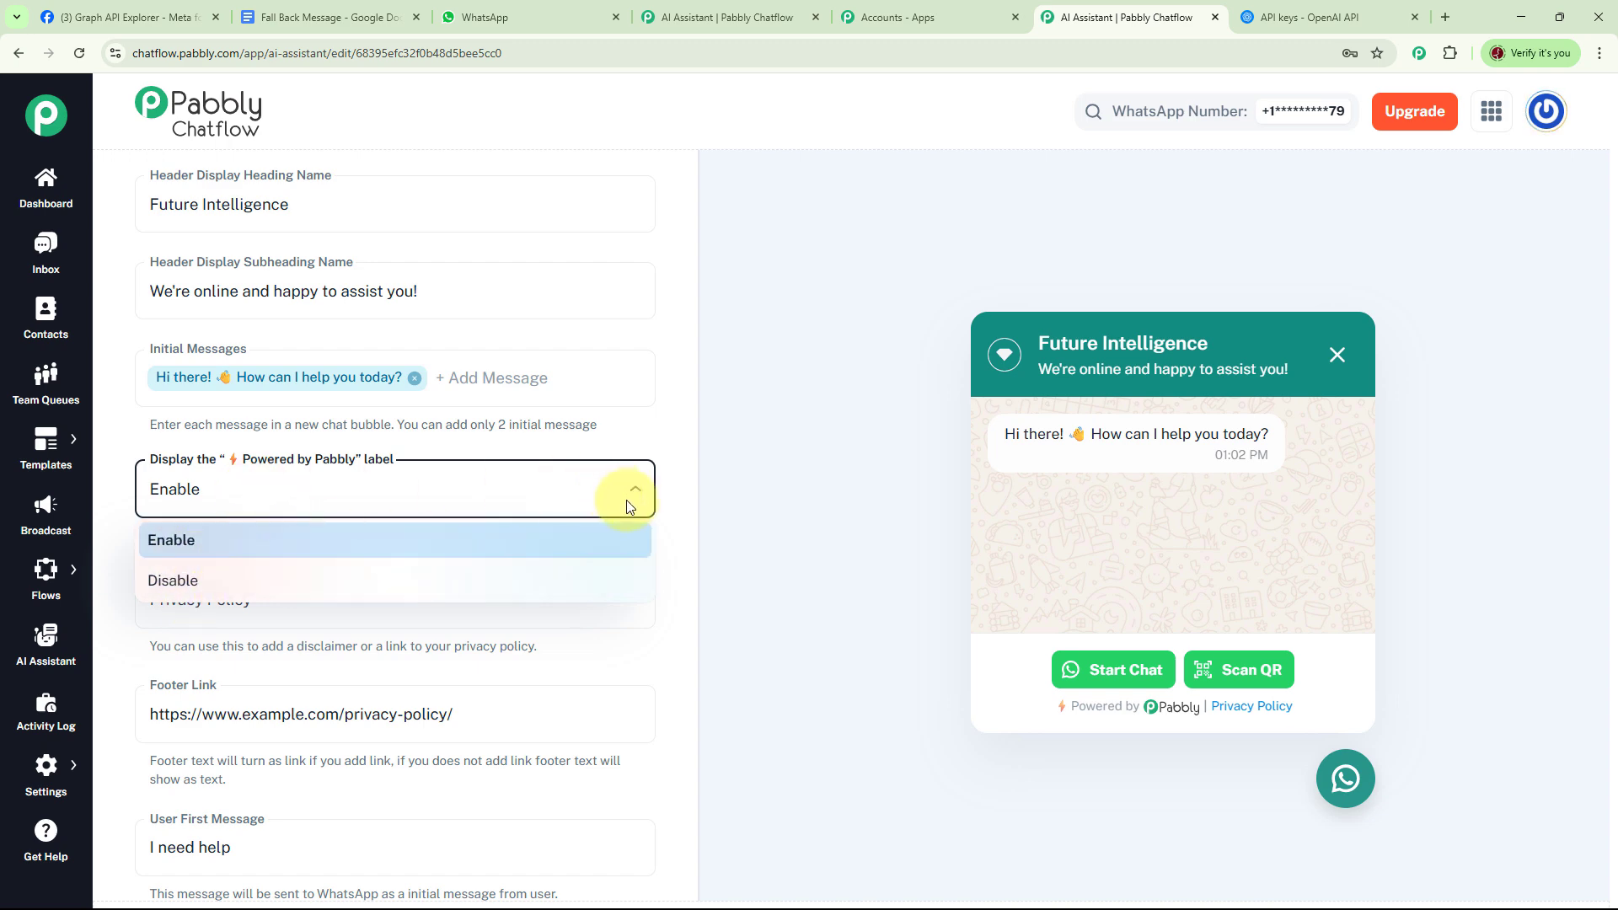
pyautogui.click(159, 489)
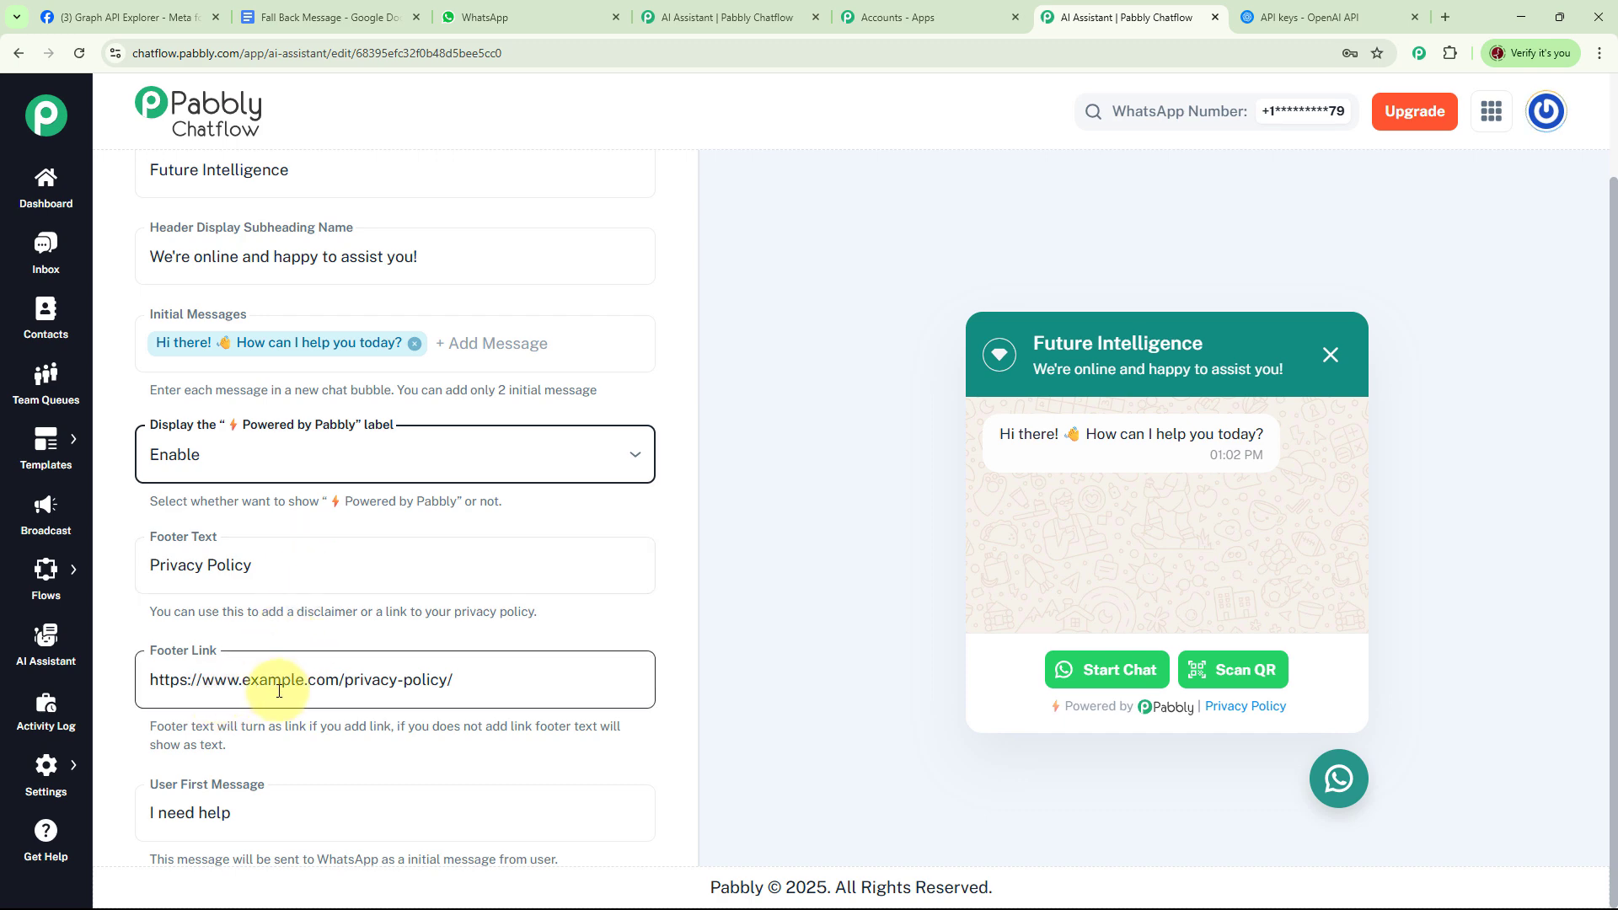
pyautogui.click(308, 684)
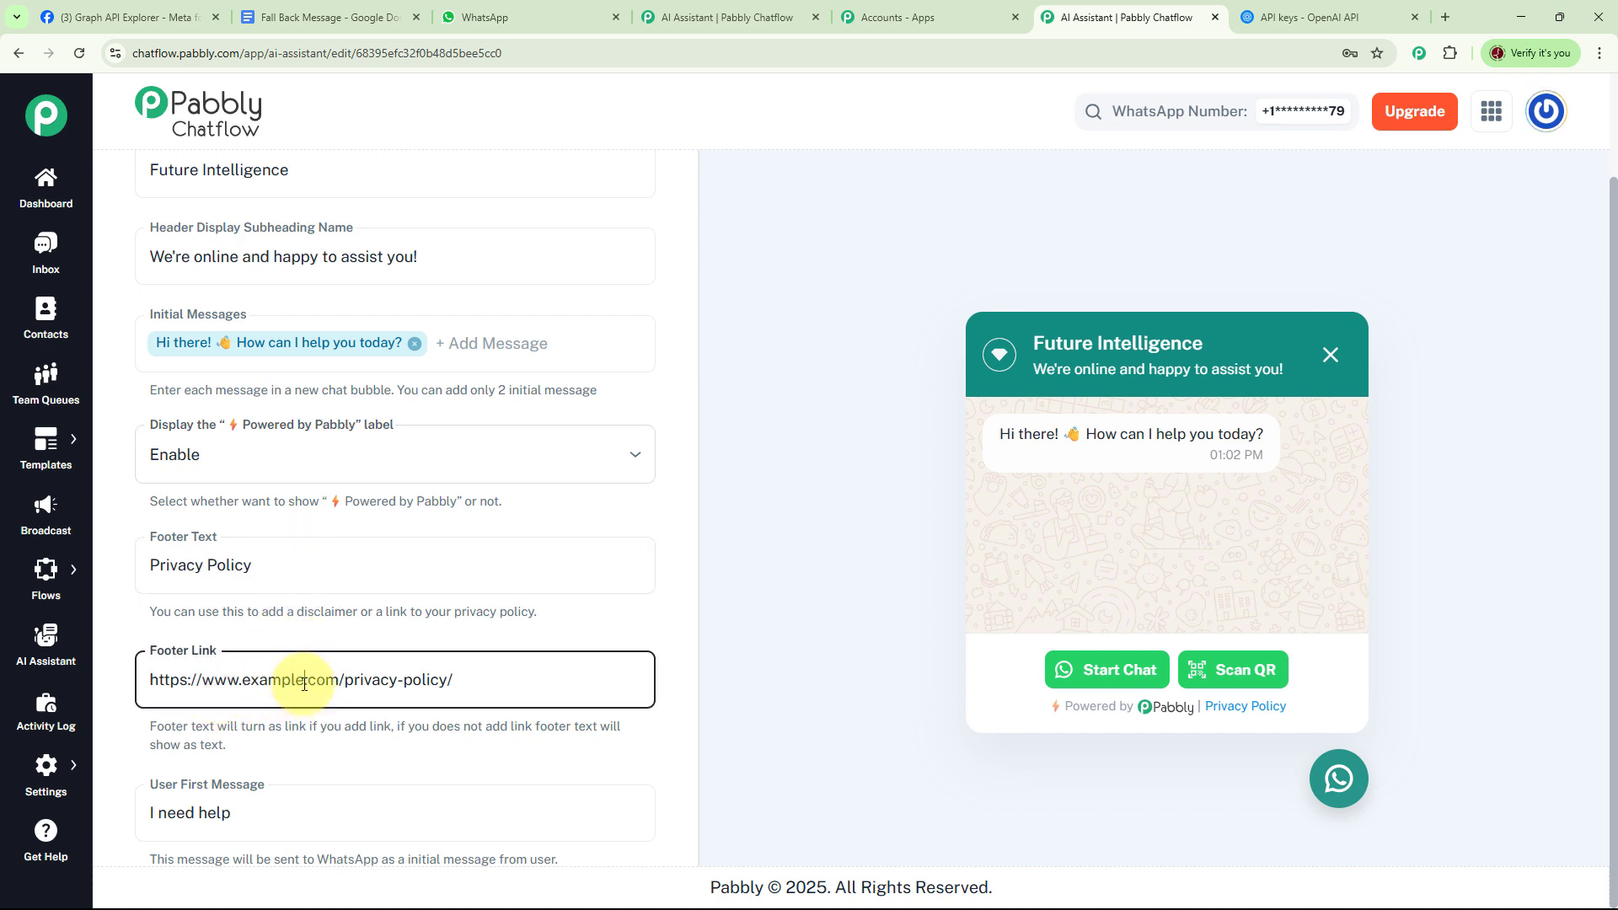
pyautogui.press('BackSpace')
pyautogui.press('BackSpace')
pyautogui.press('BackSpace')
pyautogui.press('BackSpace')
pyautogui.press('BackSpace')
pyautogui.press('BackSpace')
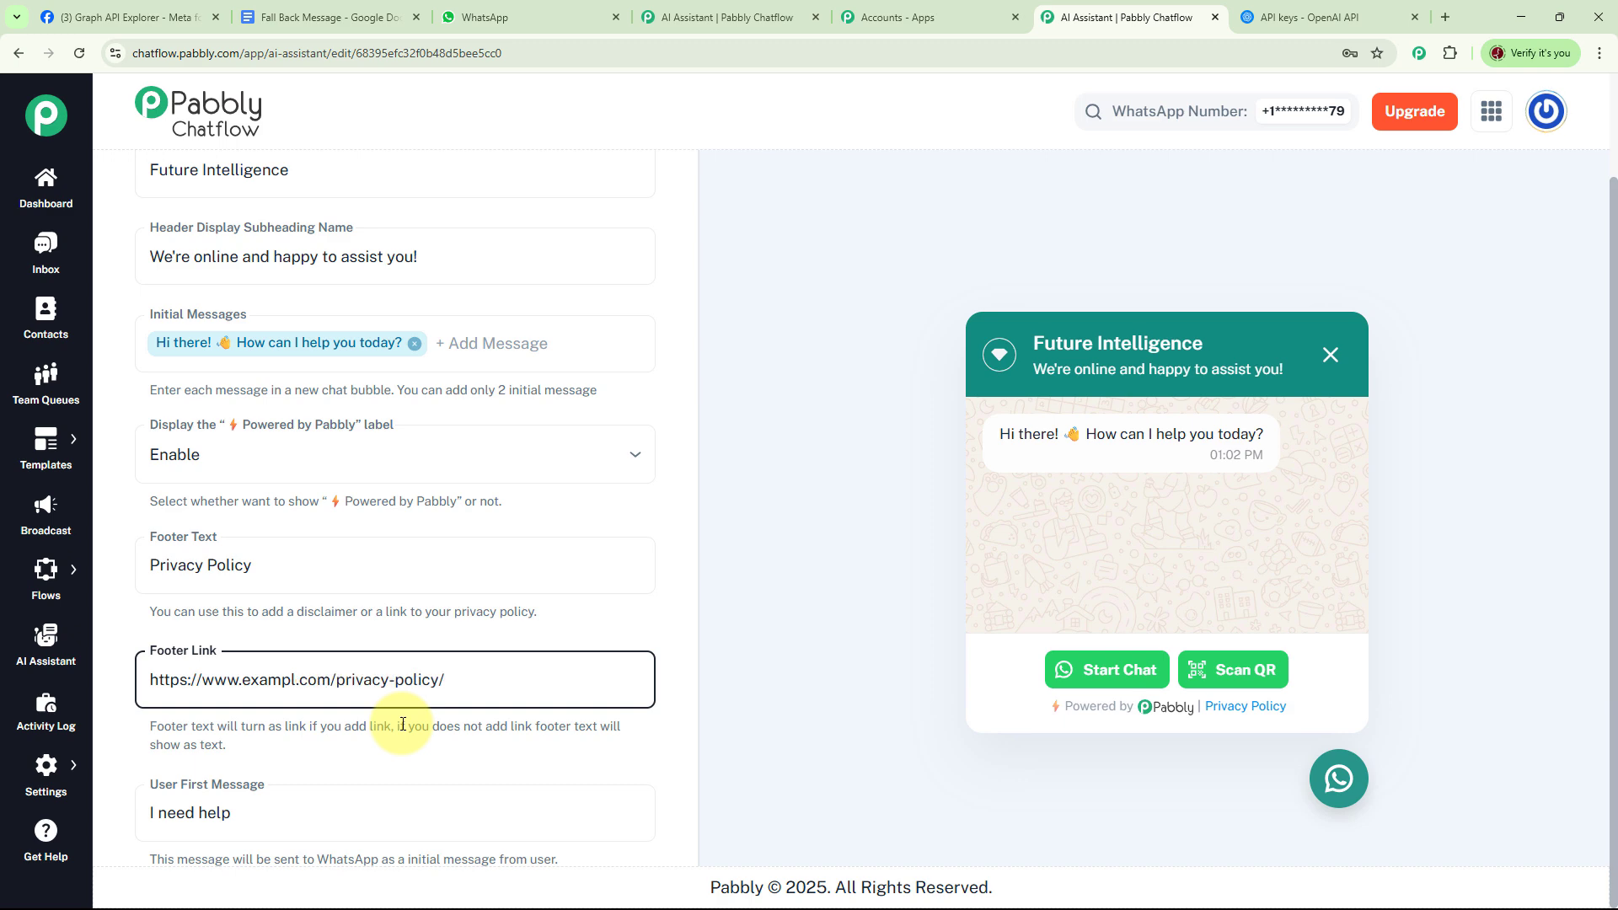
pyautogui.press('BackSpace')
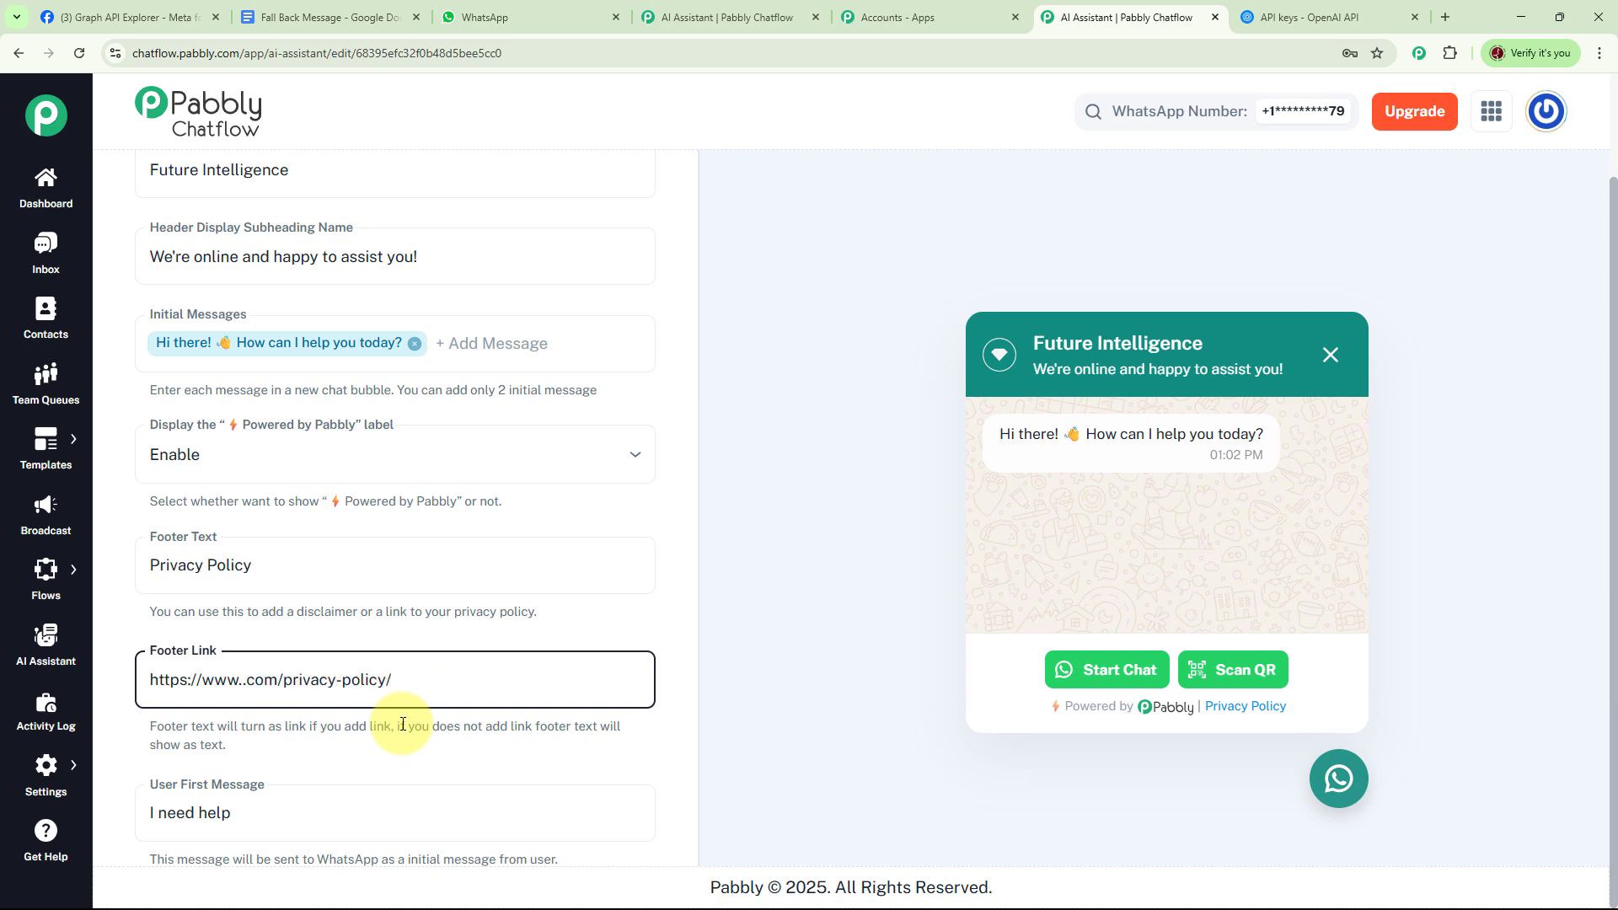
pyautogui.write('future')
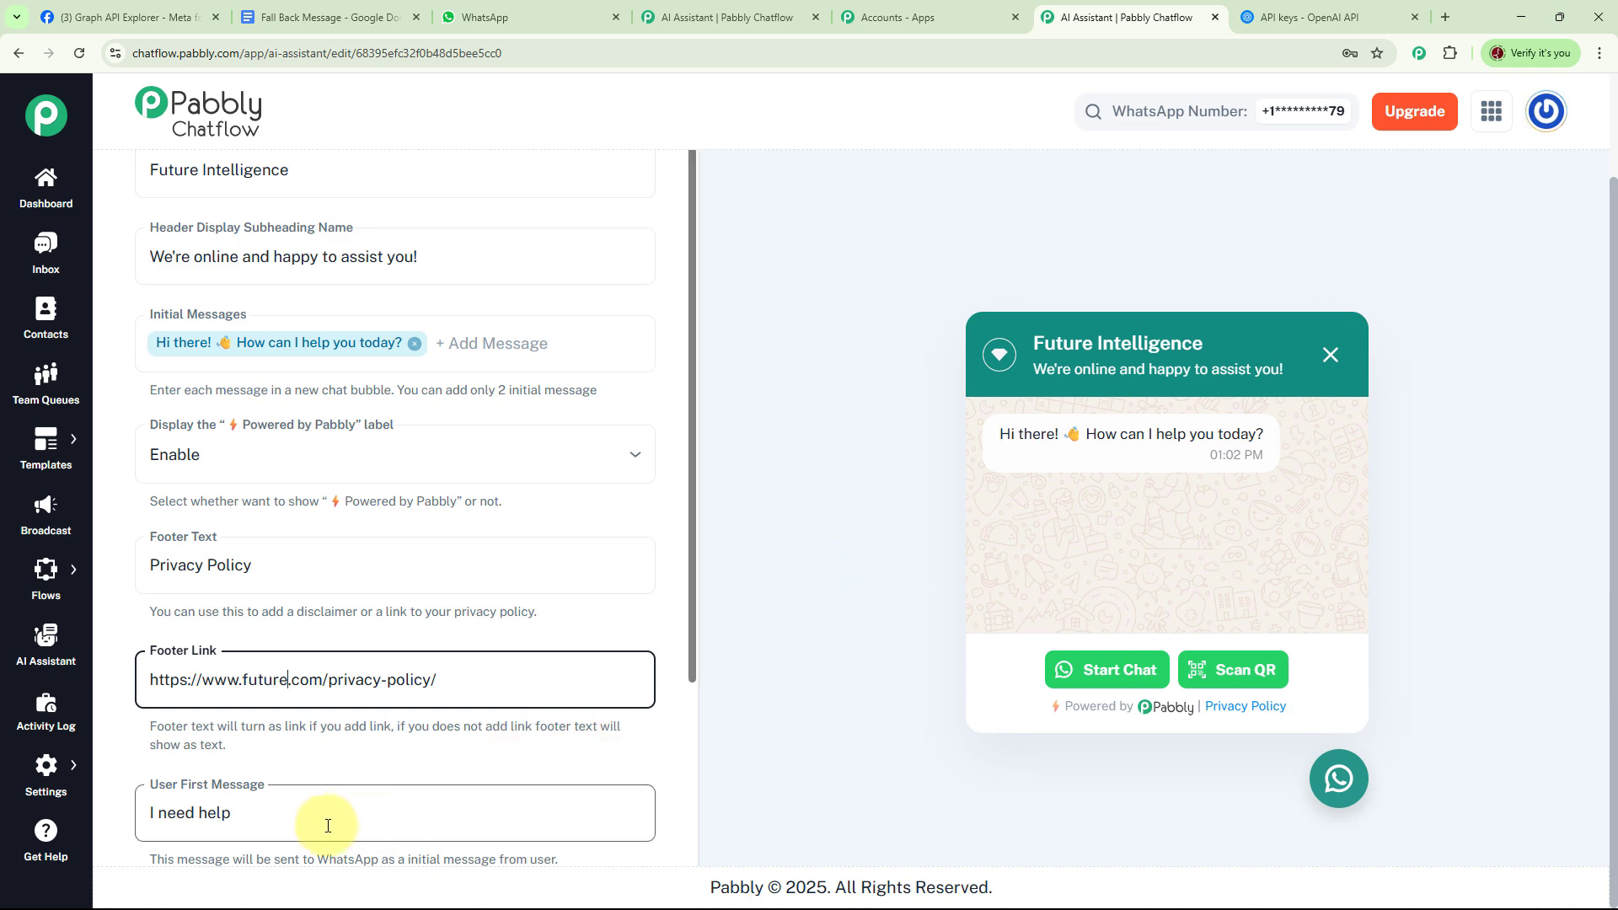
# - Replace the user first message with "Appointment"
pyautogui.tripleClick(278, 822)
pyautogui.write('I')
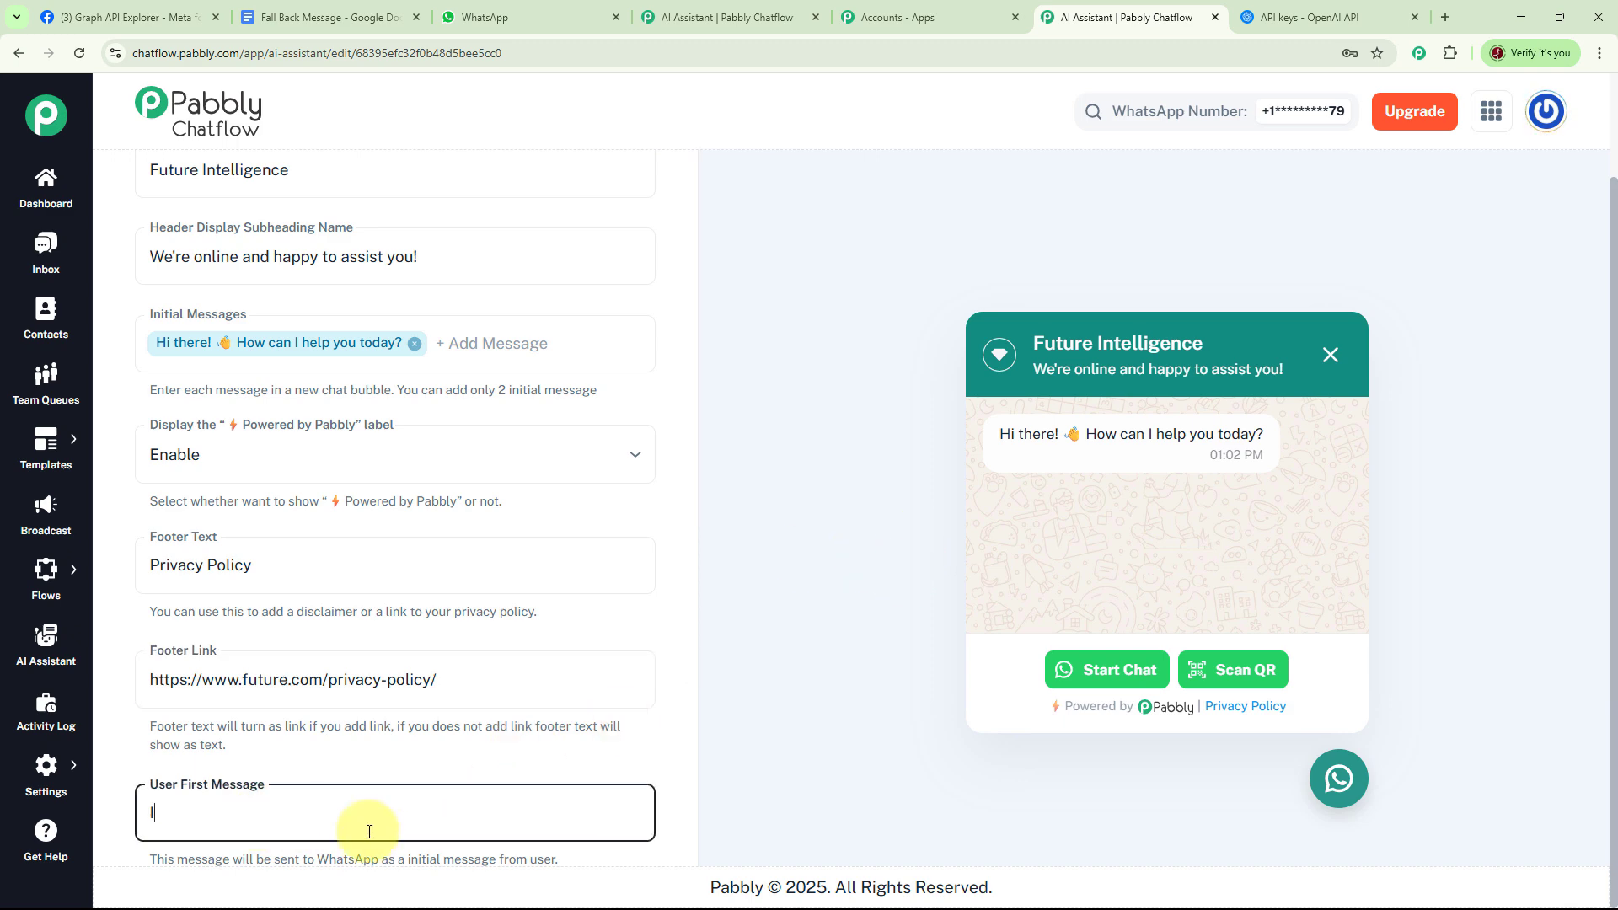
pyautogui.press('BackSpace')
pyautogui.write('Appointment')
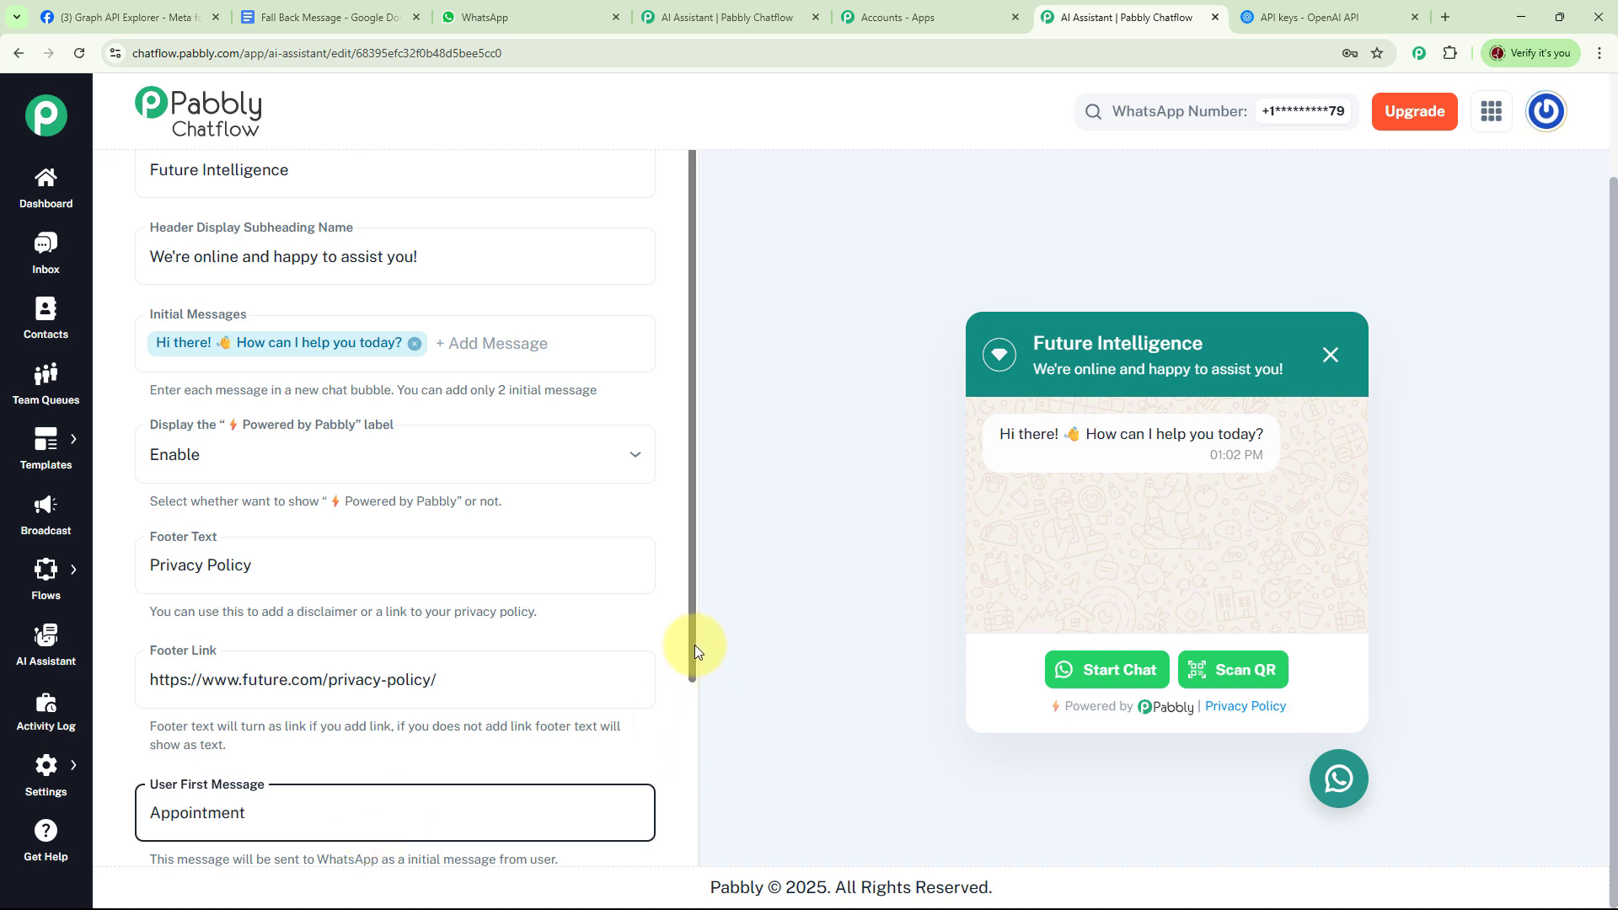
# - Replace the fallback message with an apology for not understanding the request that refers users to the support team's e-mail or the help desk
pyautogui.moveTo(690, 642); pyautogui.dragTo(676, 843)
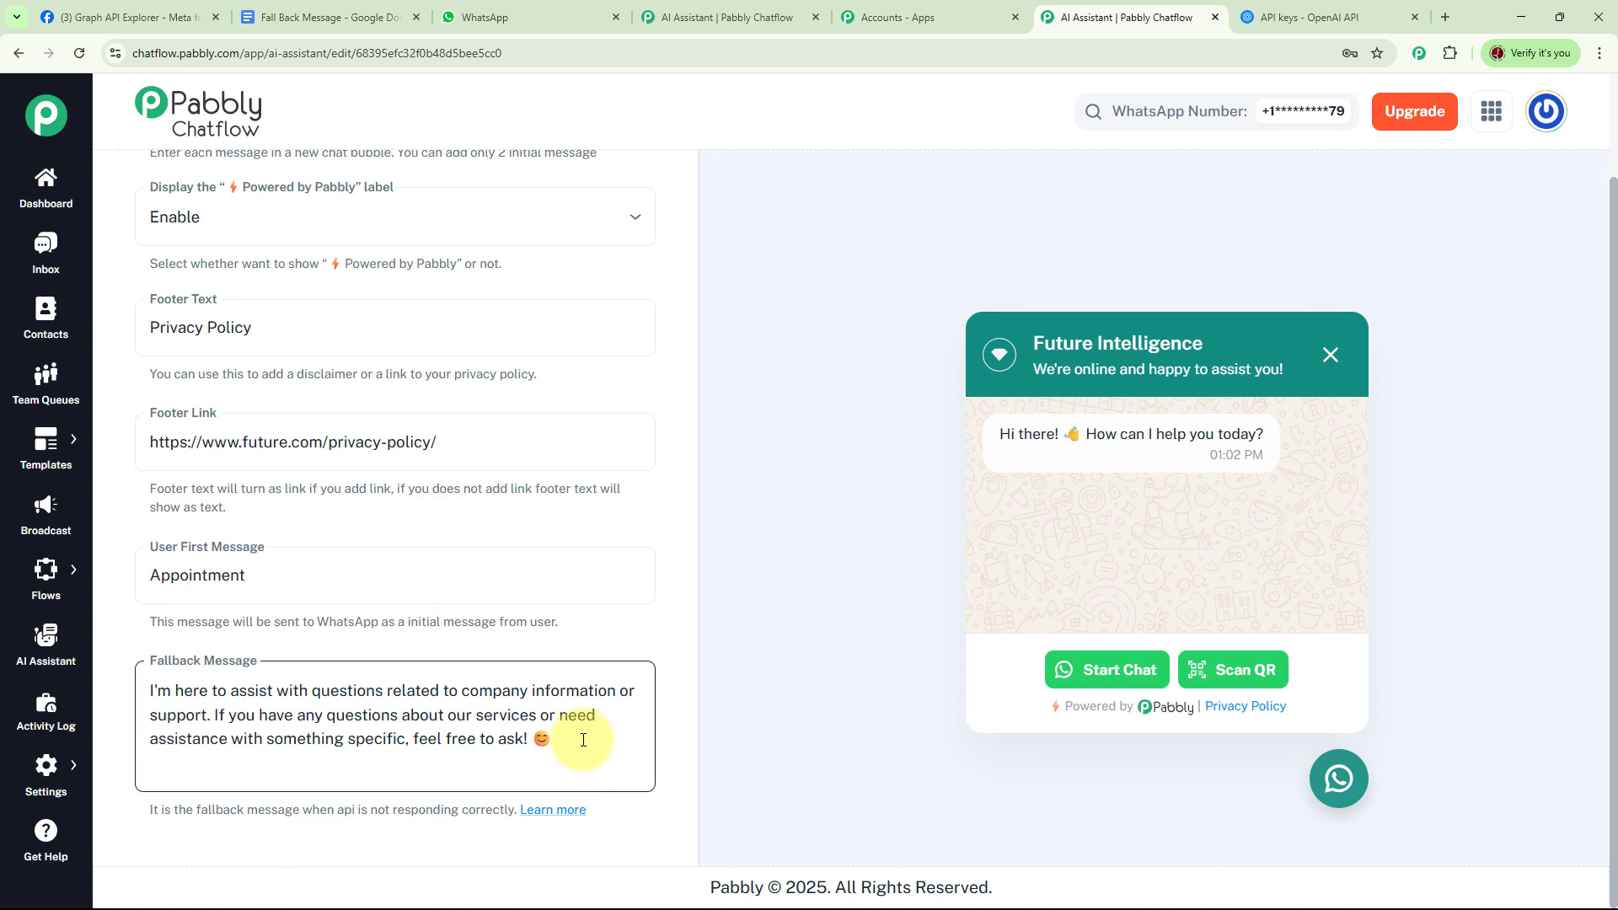
pyautogui.moveTo(580, 742); pyautogui.dragTo(154, 681)
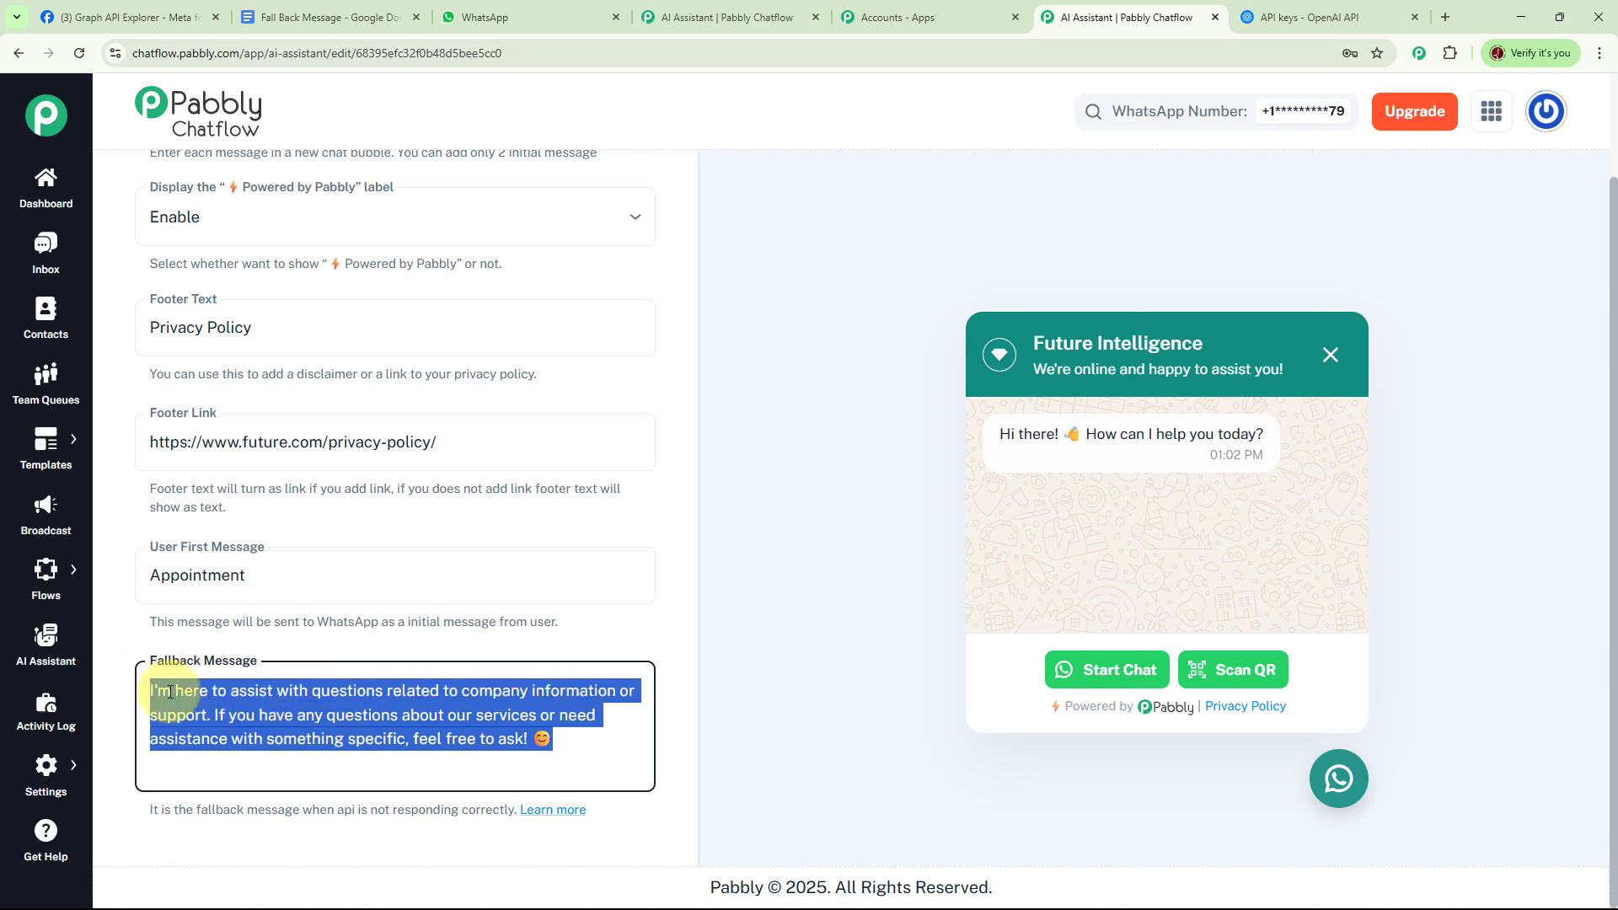
pyautogui.hotkey('ctrl', 'v')
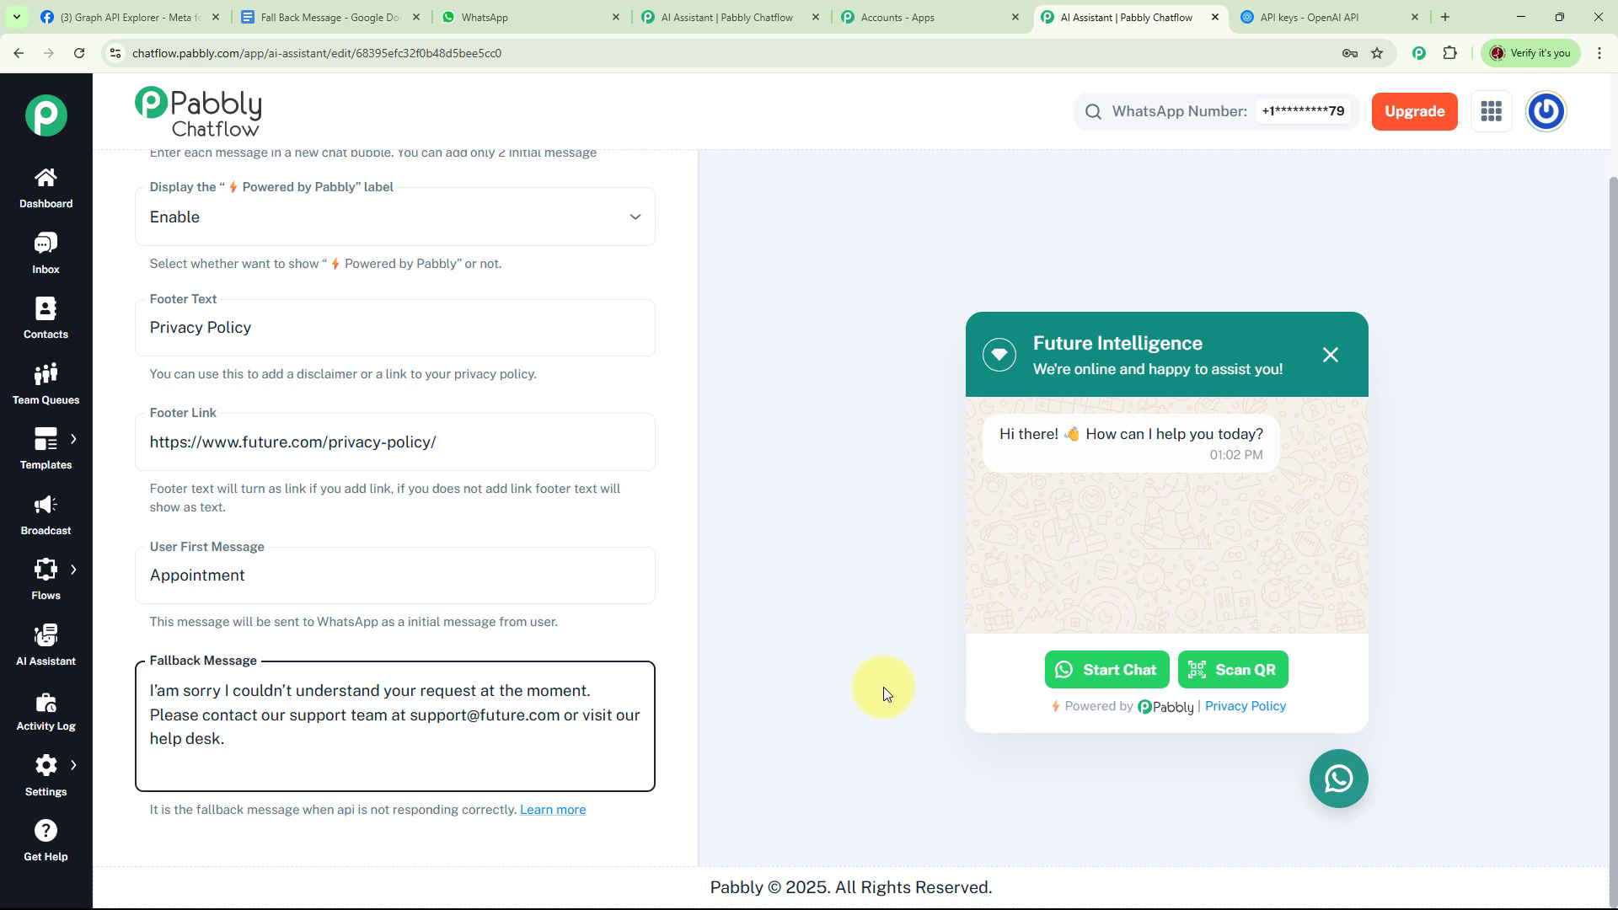
# - Activate the Competitive Intelligence assistant and save it
pyautogui.scroll(2, 877, 680)
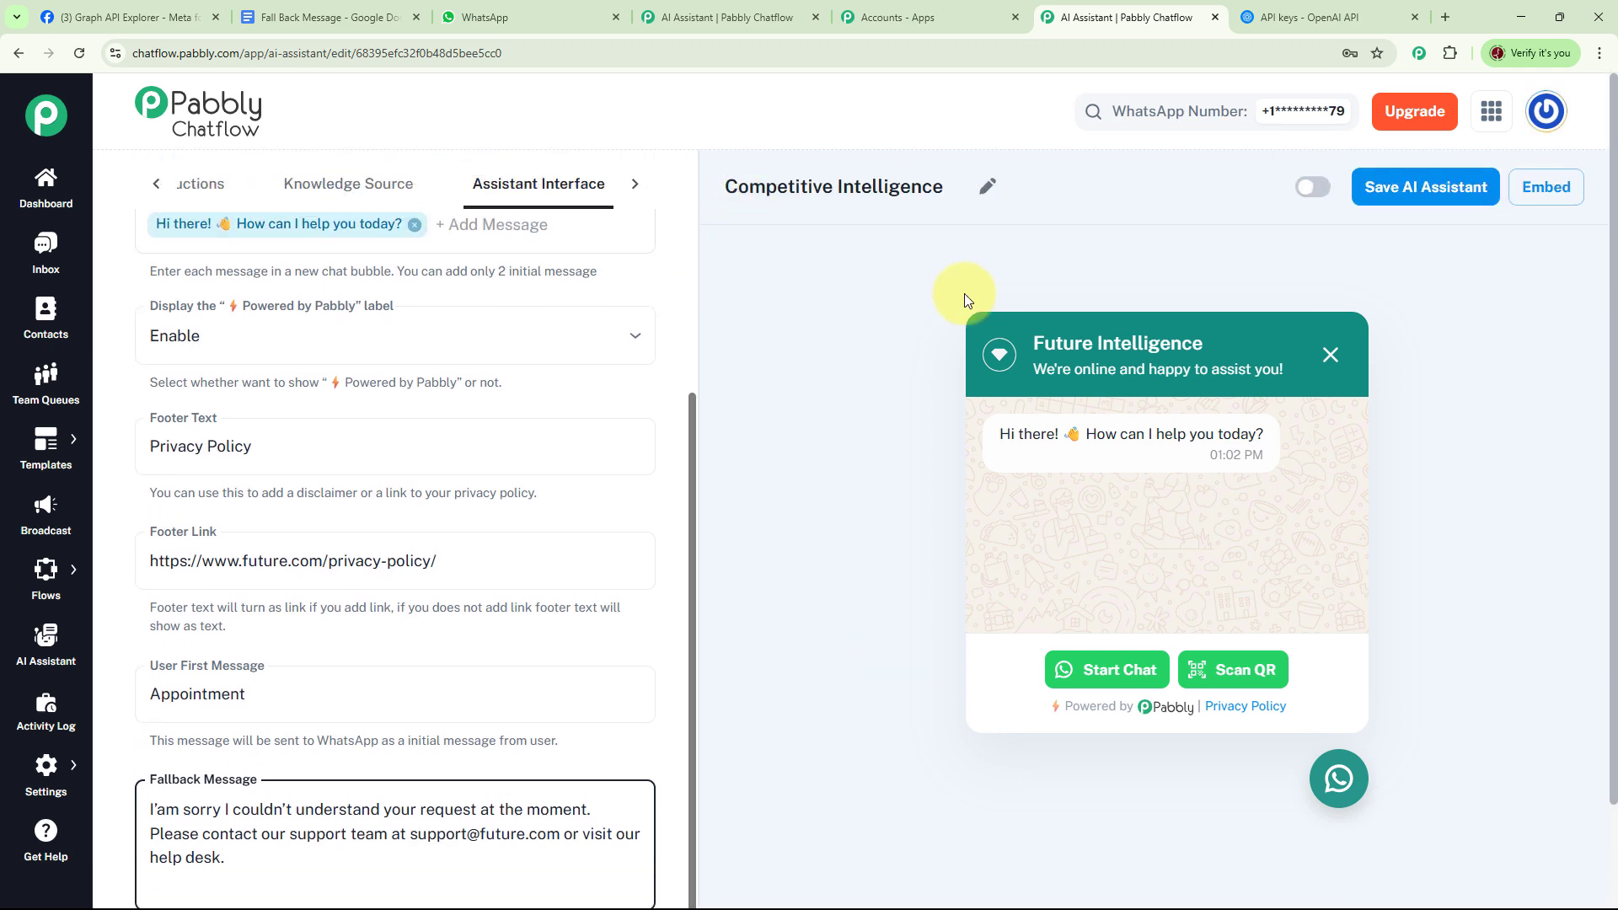
pyautogui.click(1324, 190)
pyautogui.click(1421, 189)
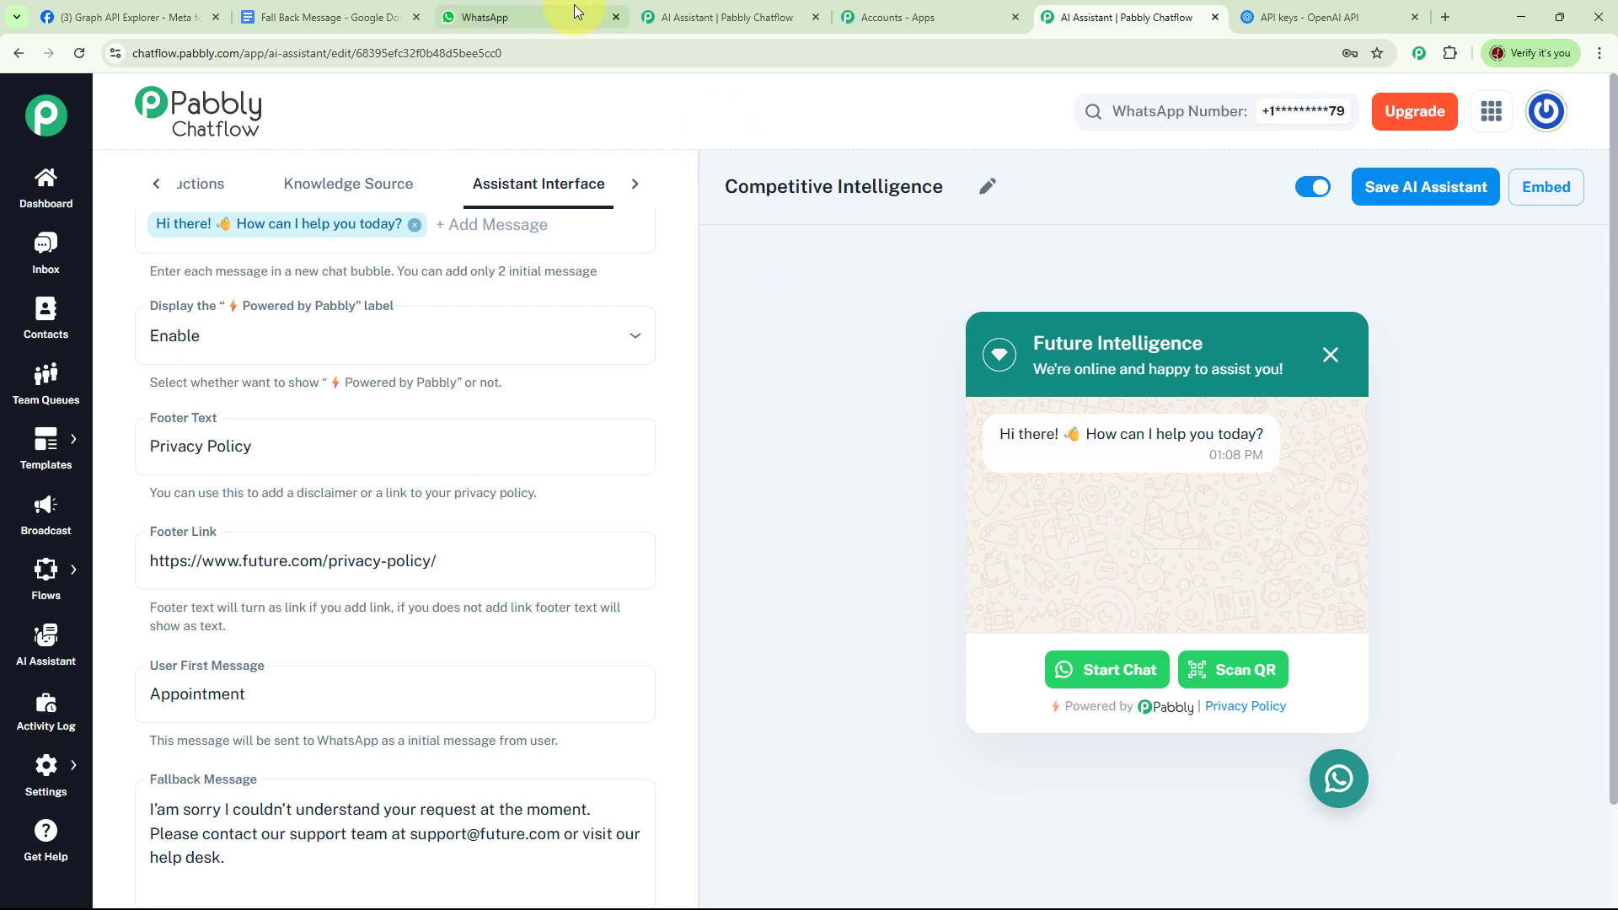
# - Switch to WhatsApp and clear the chat history with Future Competitive Intelligence
pyautogui.click(524, 17)
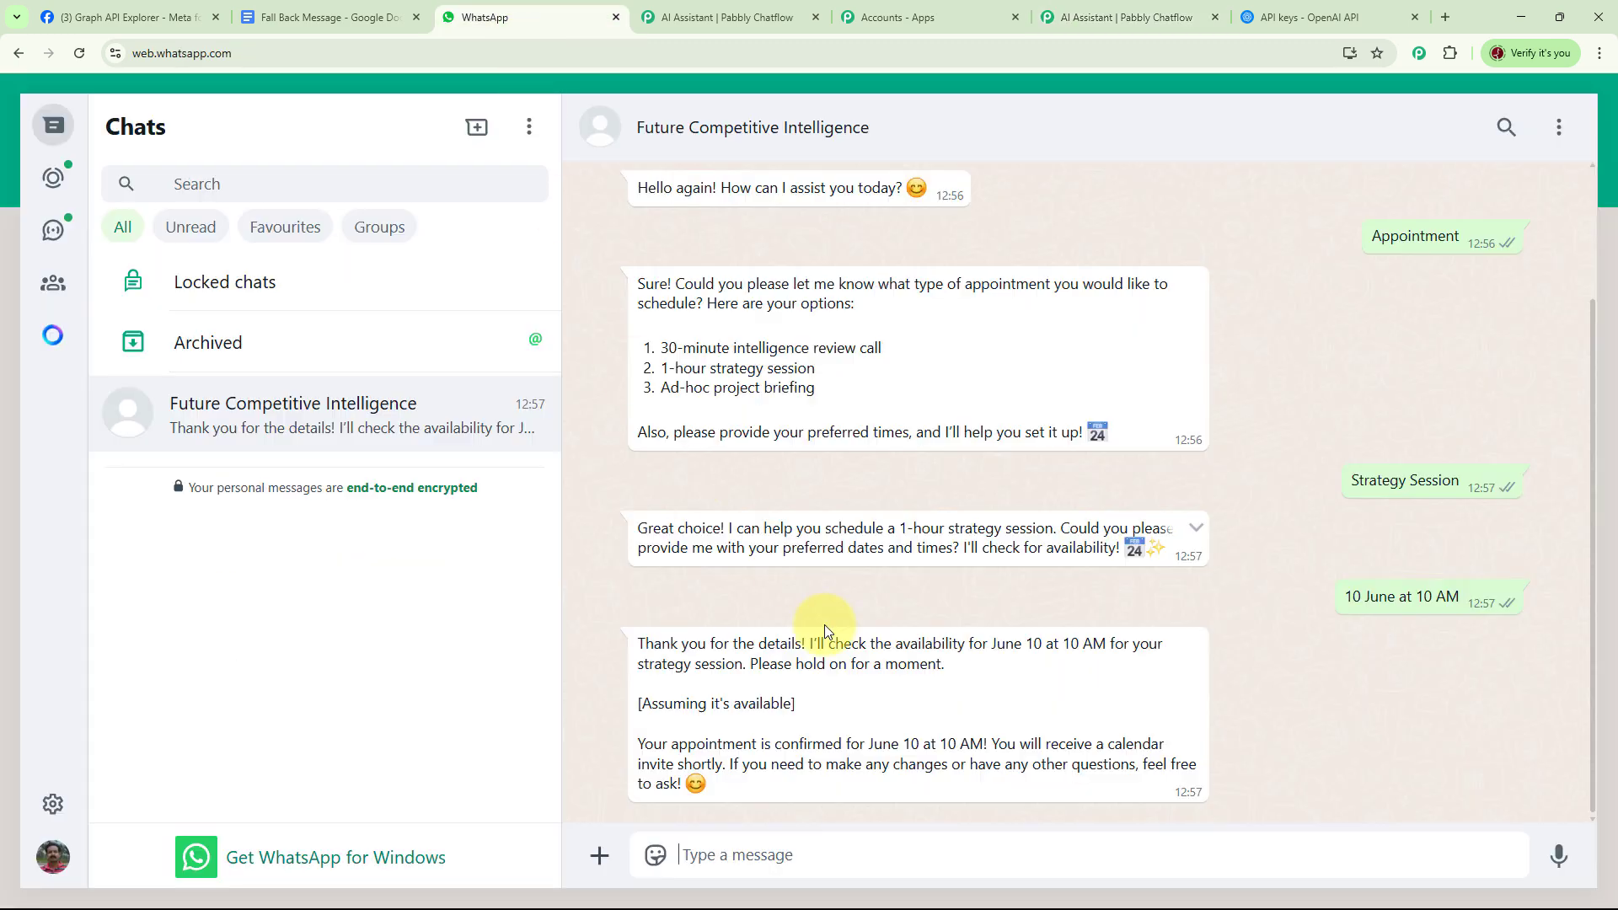
pyautogui.click(1558, 133)
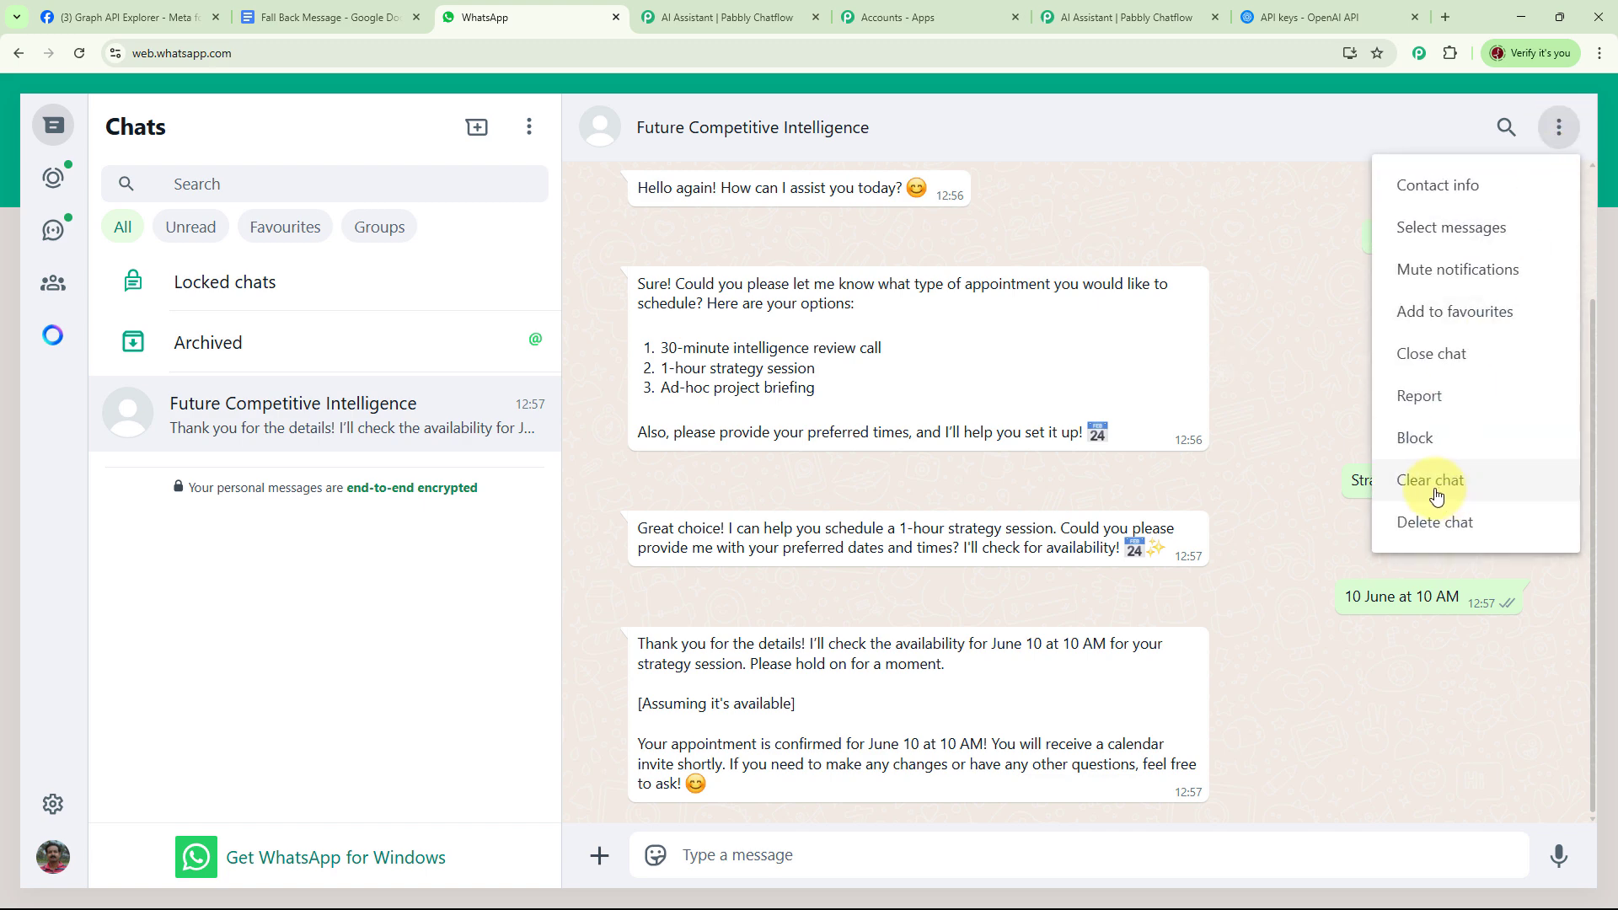
pyautogui.click(1437, 491)
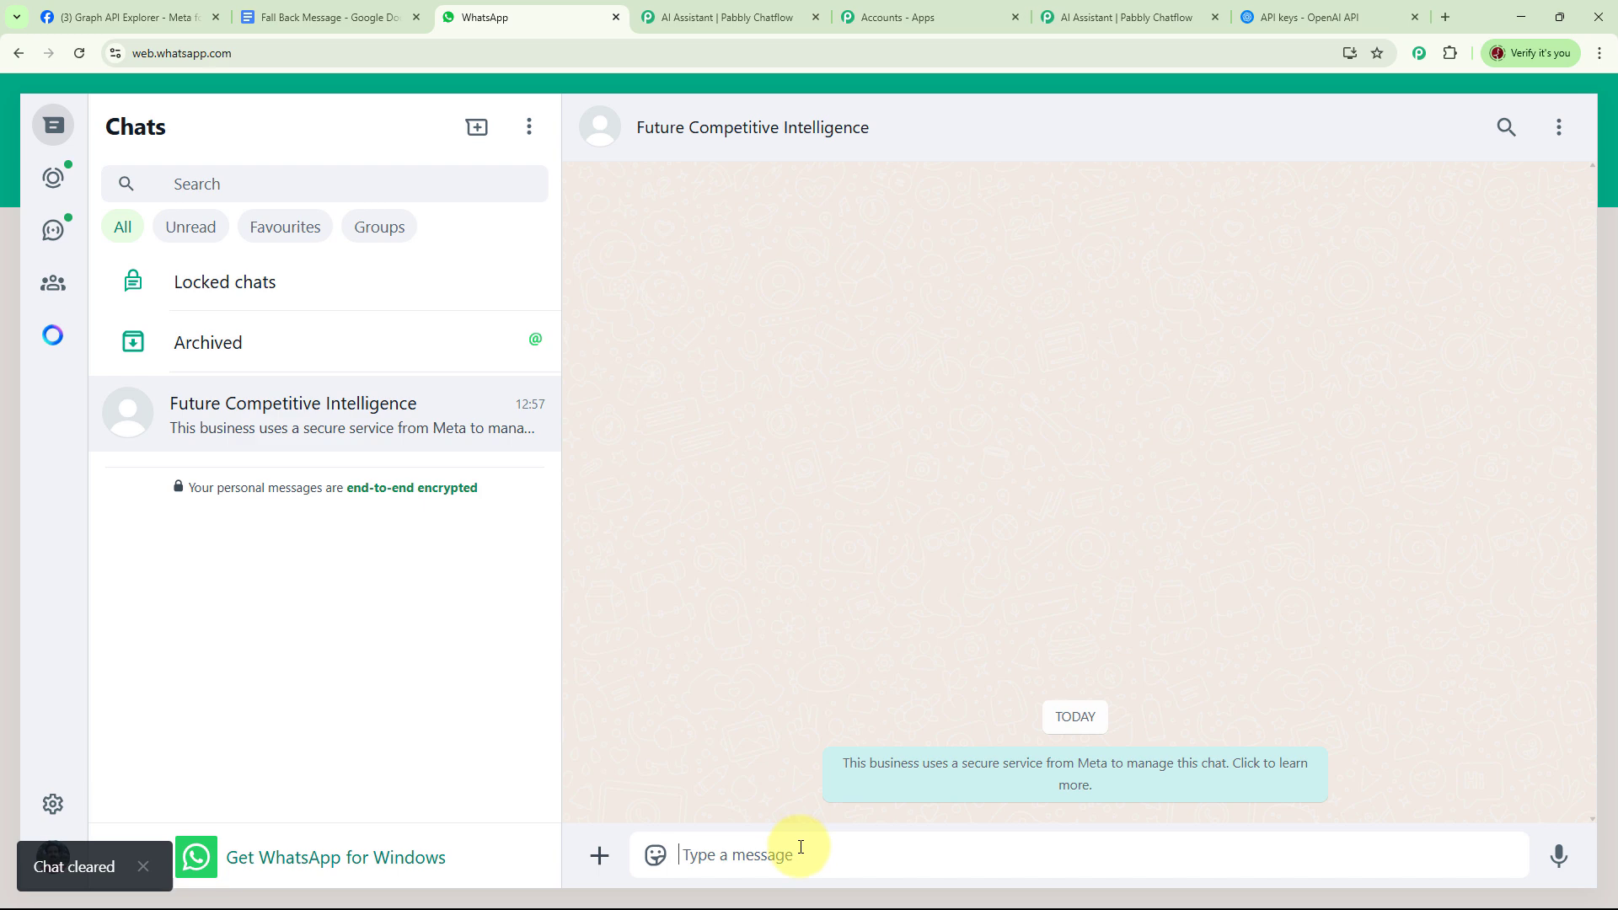
# - Test appointment booking with the assistant by sending "Appointment", "Review Call" and "5 June at 5 PM" as successive messages
pyautogui.write('Appointment')
pyautogui.press('Return')
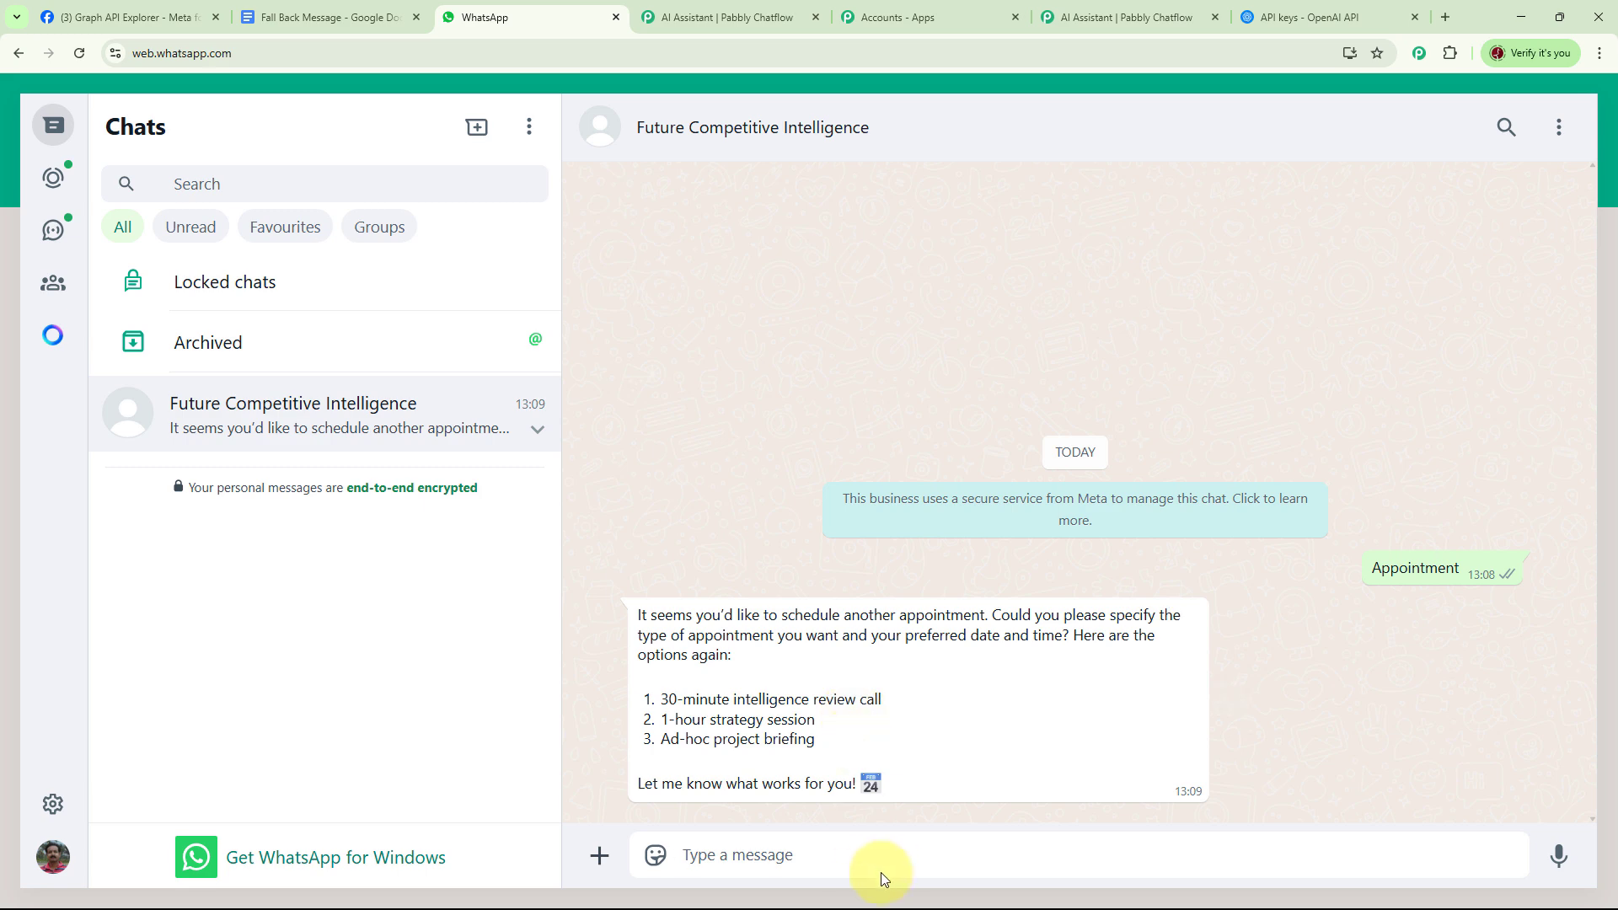
pyautogui.write('Review Call')
pyautogui.press('Return')
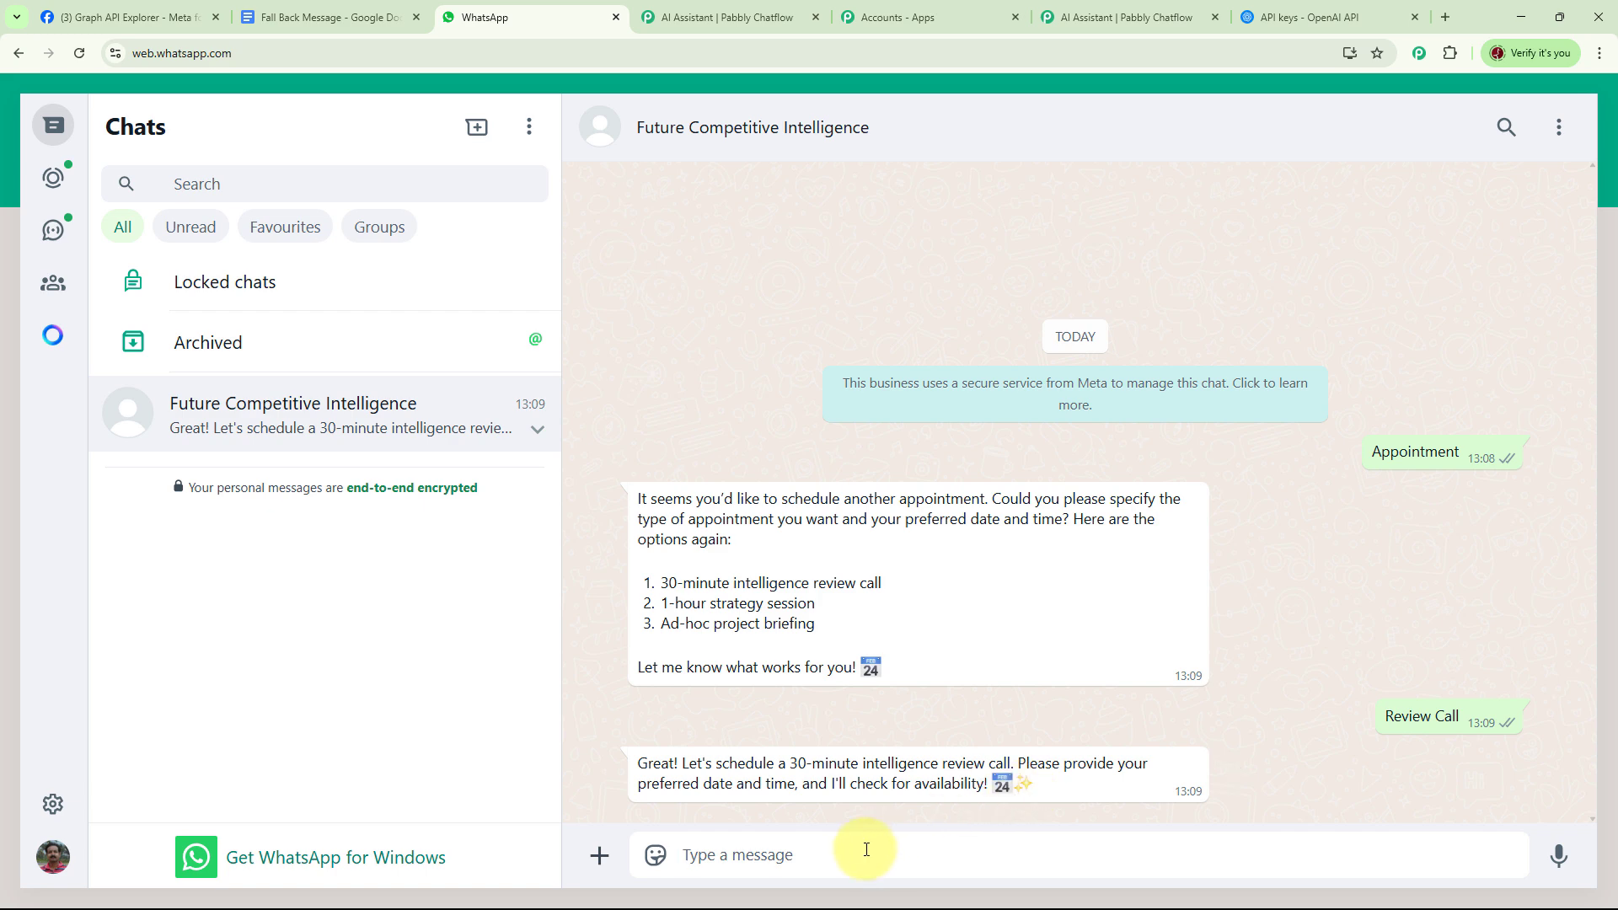
pyautogui.click(837, 855)
pyautogui.write('5 June at 5 PM')
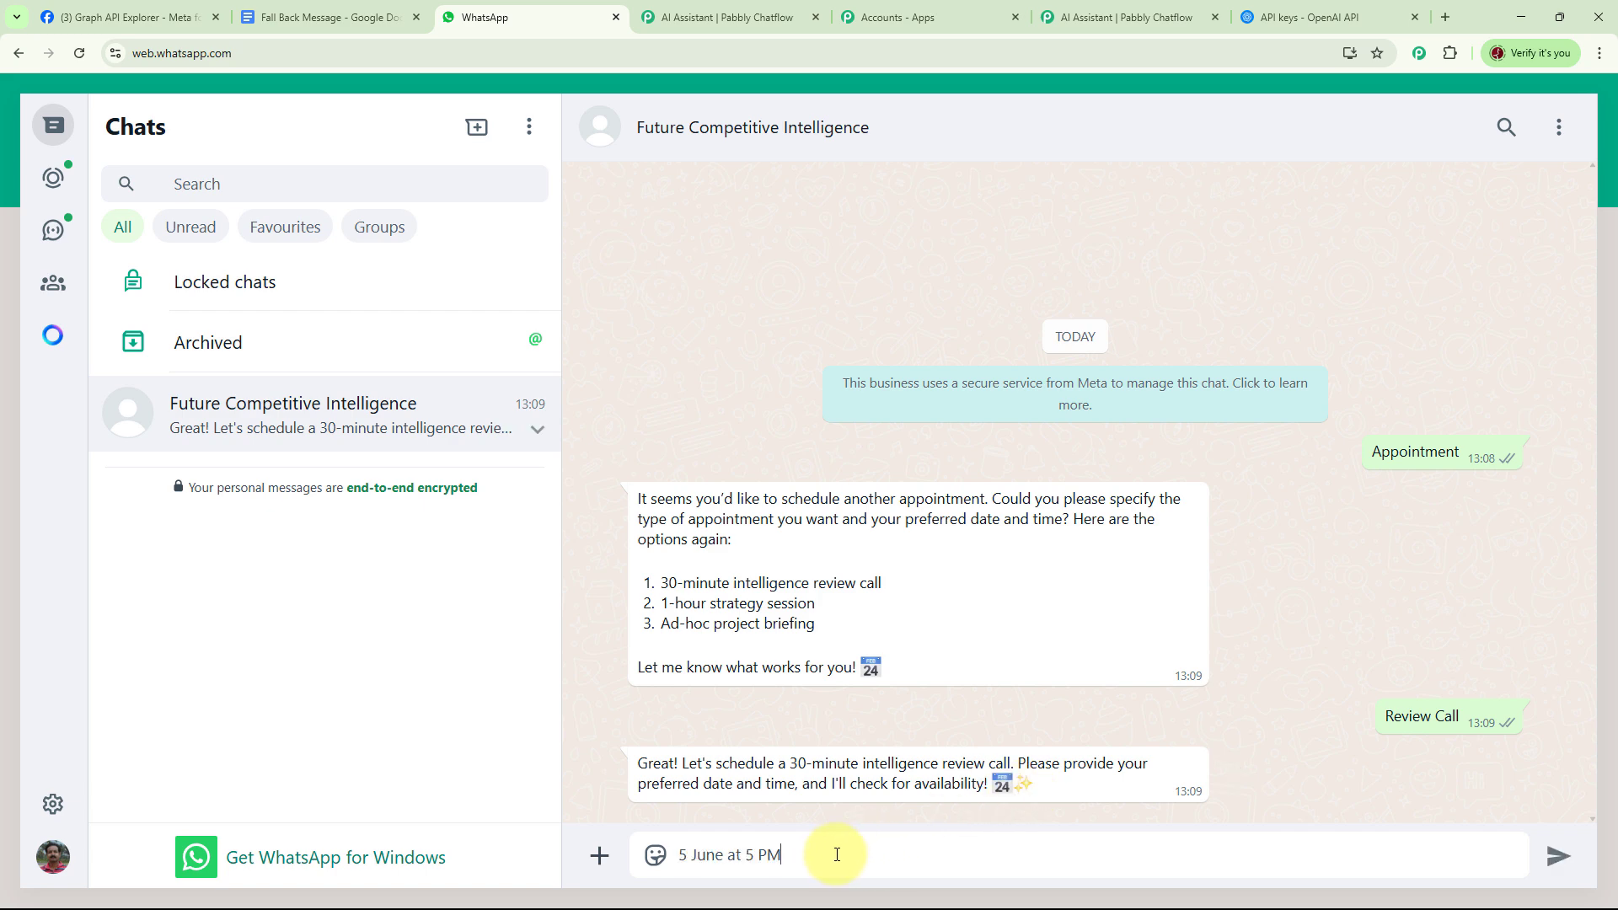
pyautogui.press('Return')
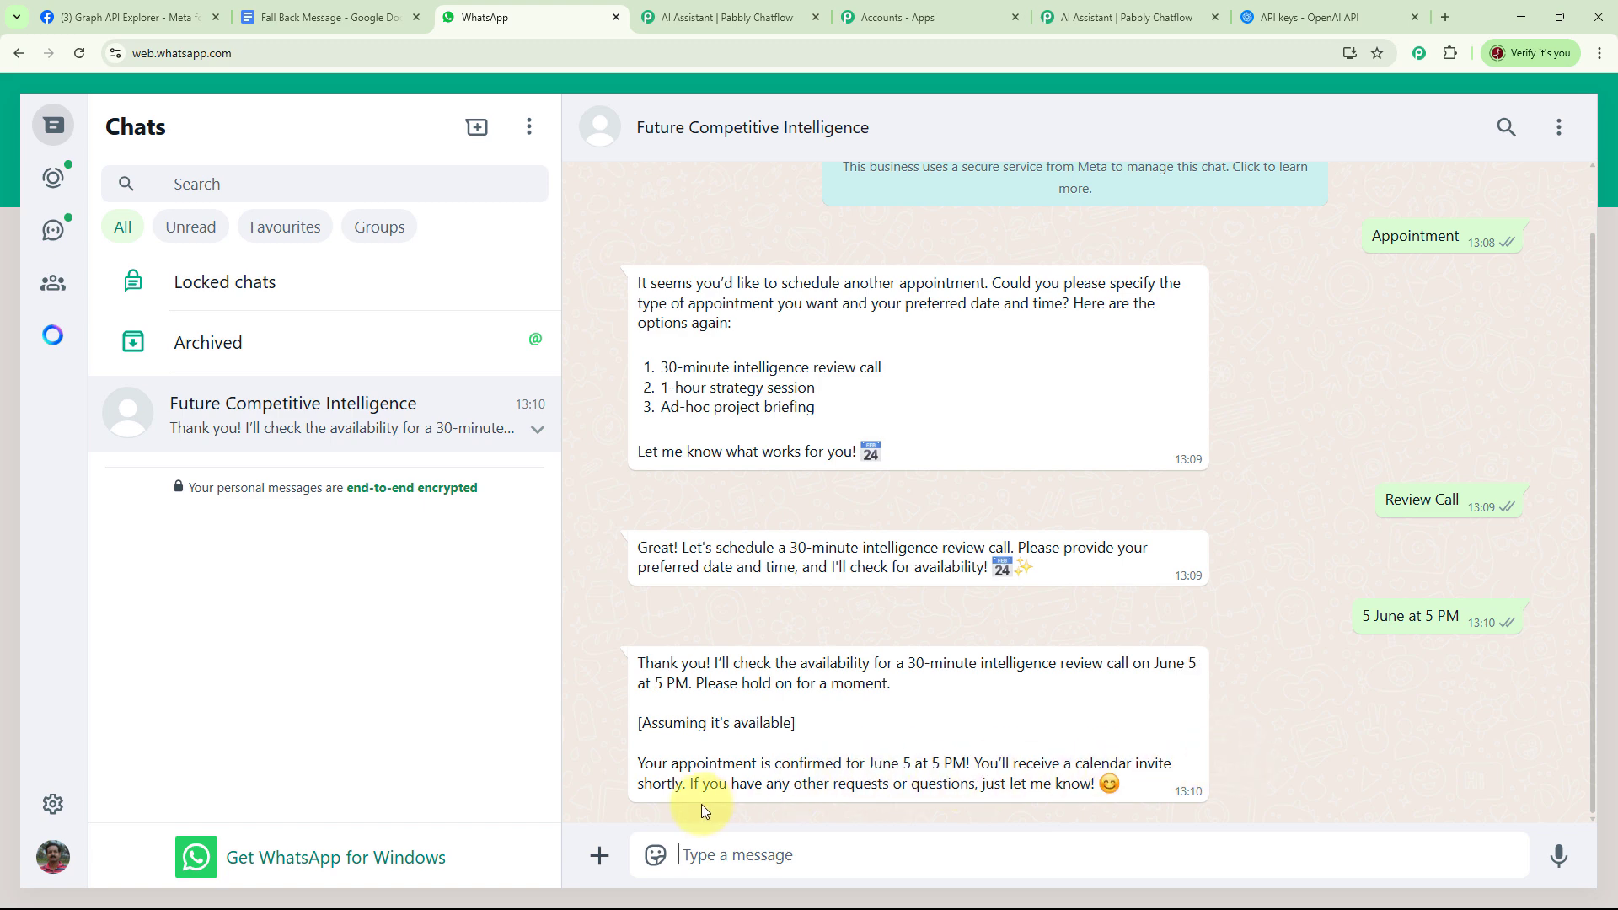
# - Send "Share Report" to the assistant, then review the whole conversation before returning to the Pabbly Chatflow dashboard
pyautogui.write('Share Report')
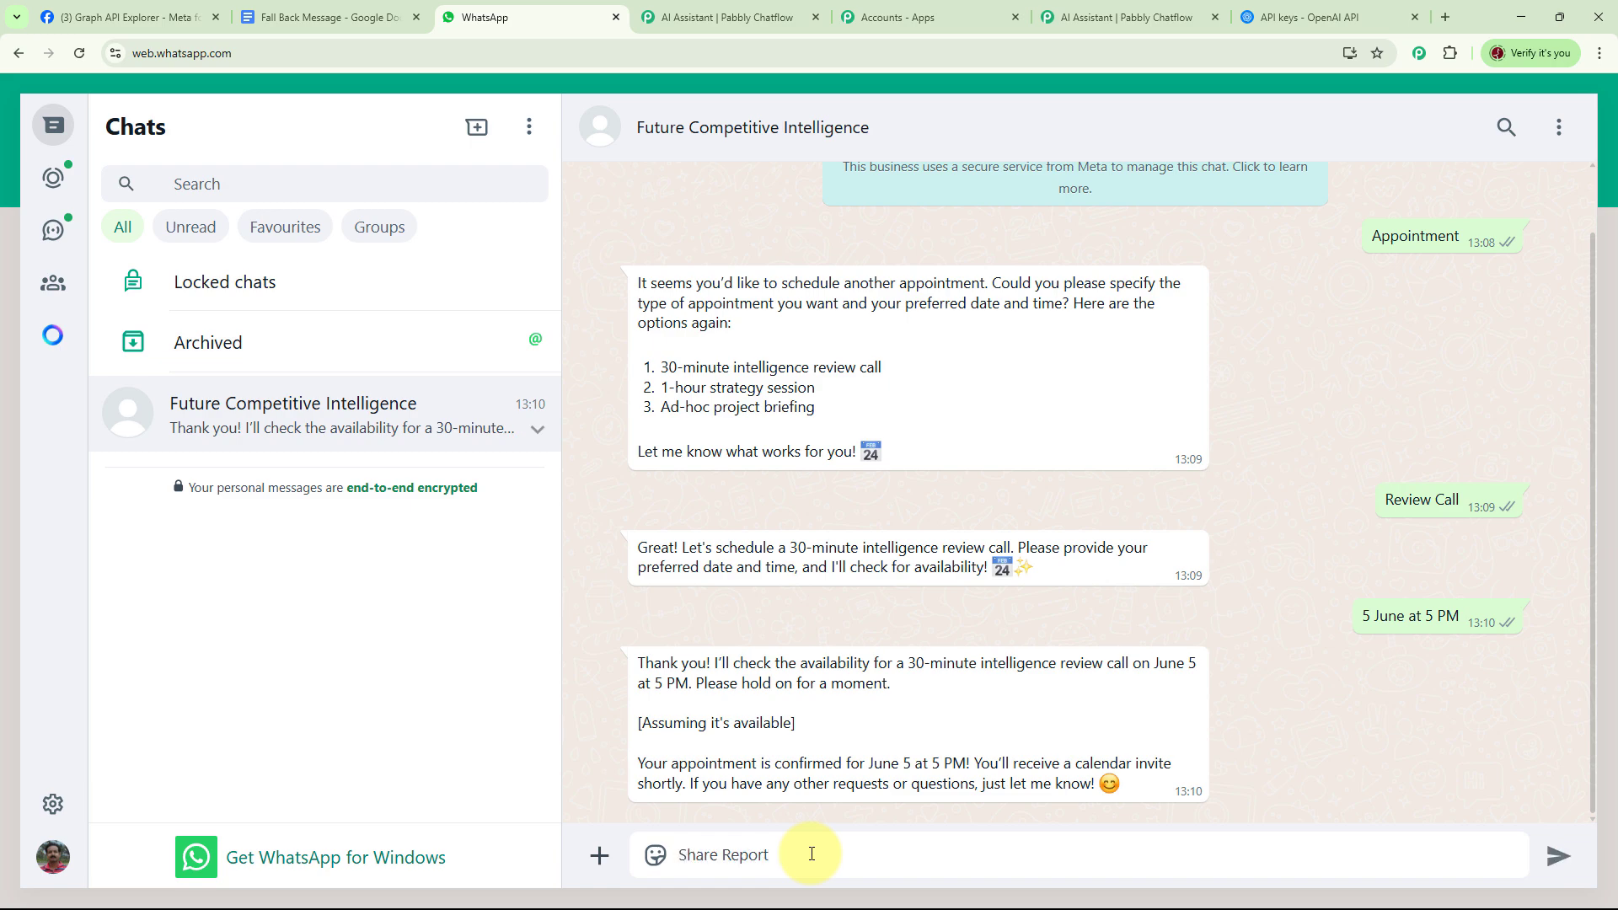
pyautogui.press('Return')
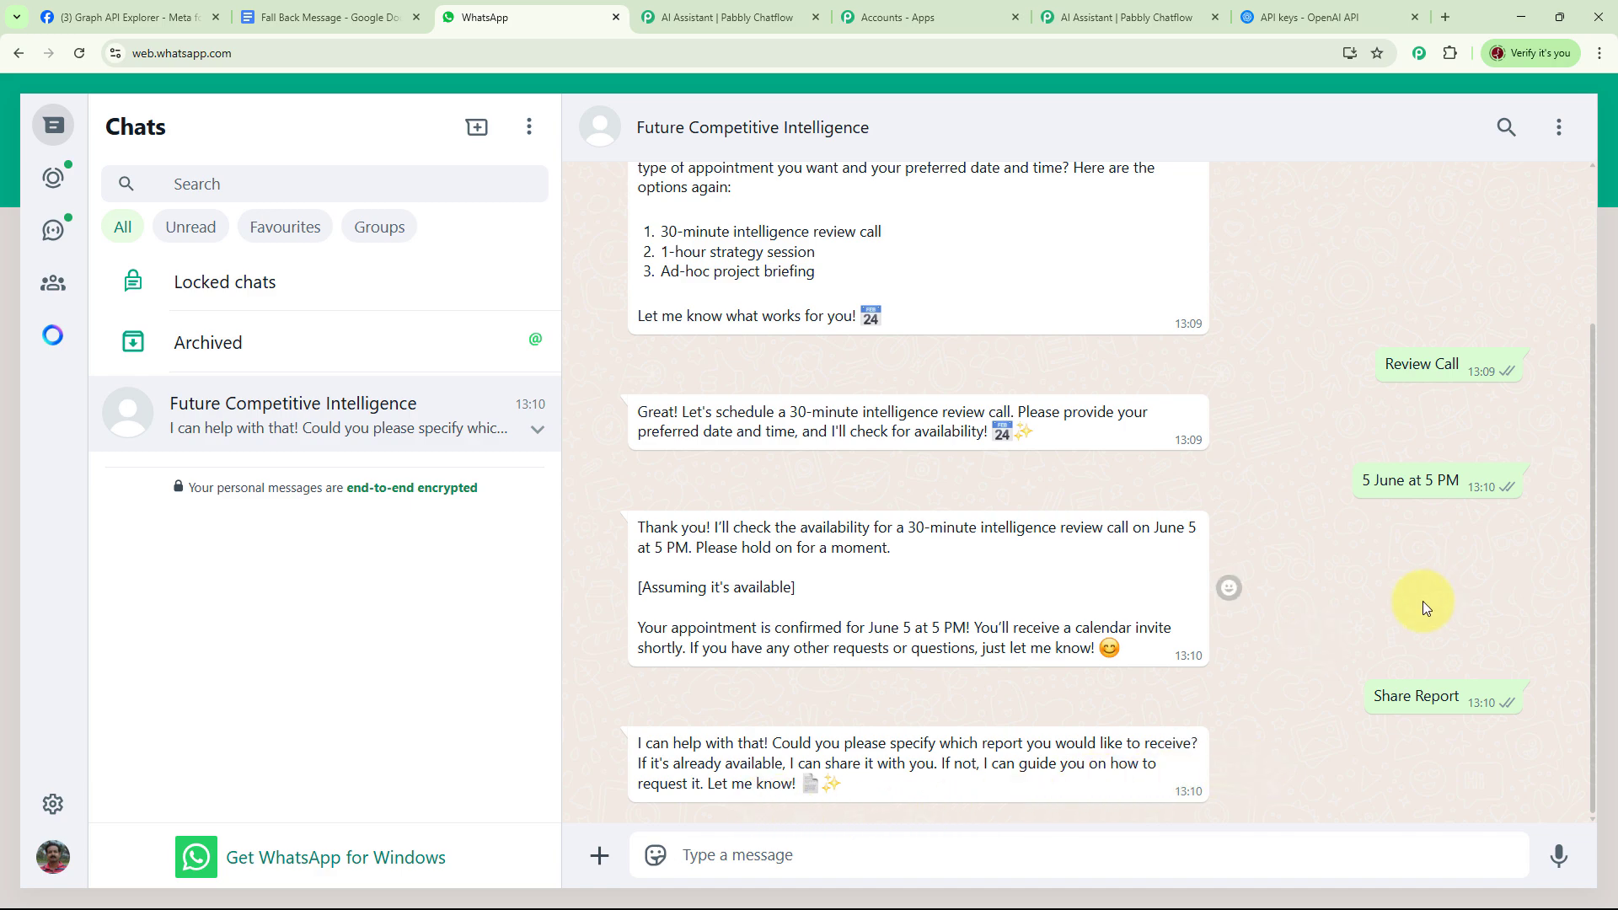
pyautogui.scroll(3, 1352, 589)
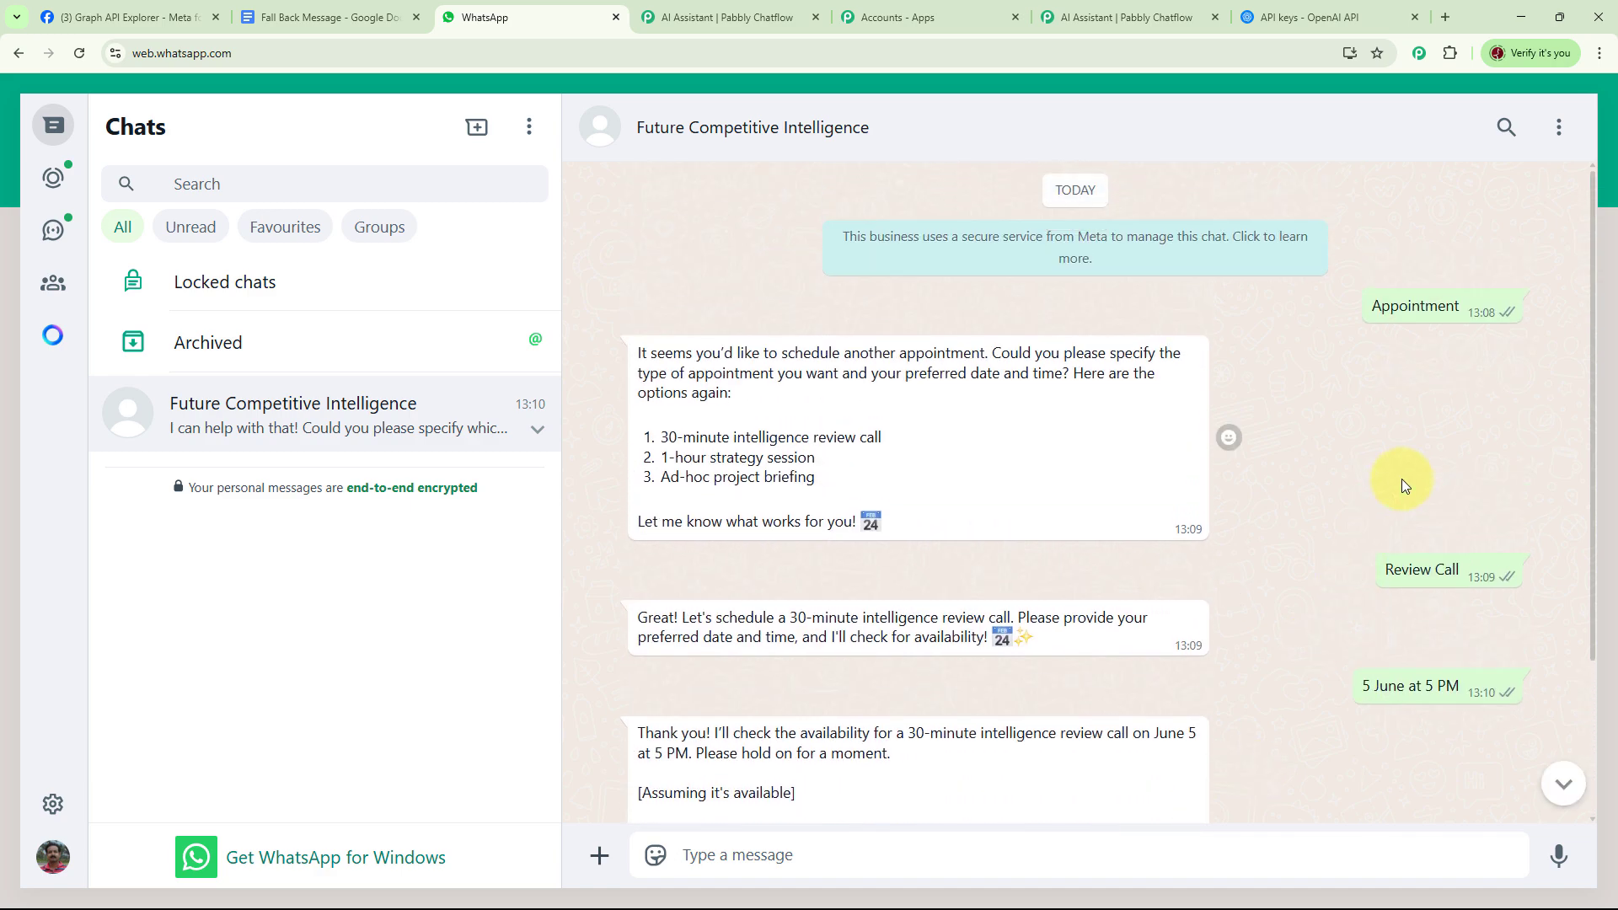
pyautogui.scroll(-3, 1313, 435)
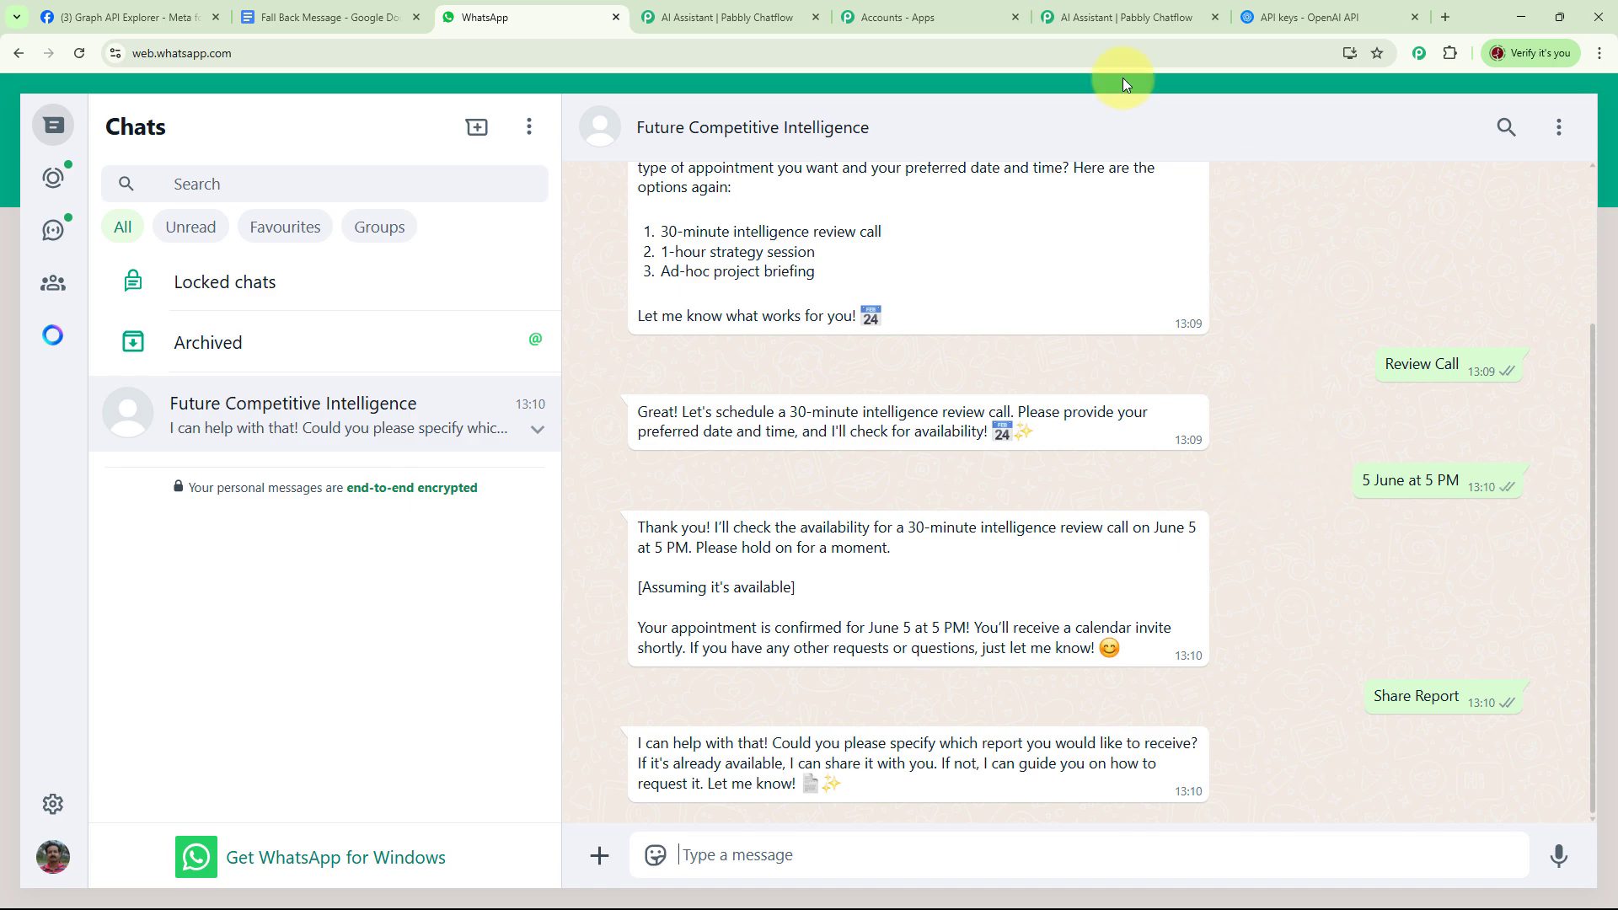
pyautogui.click(1125, 16)
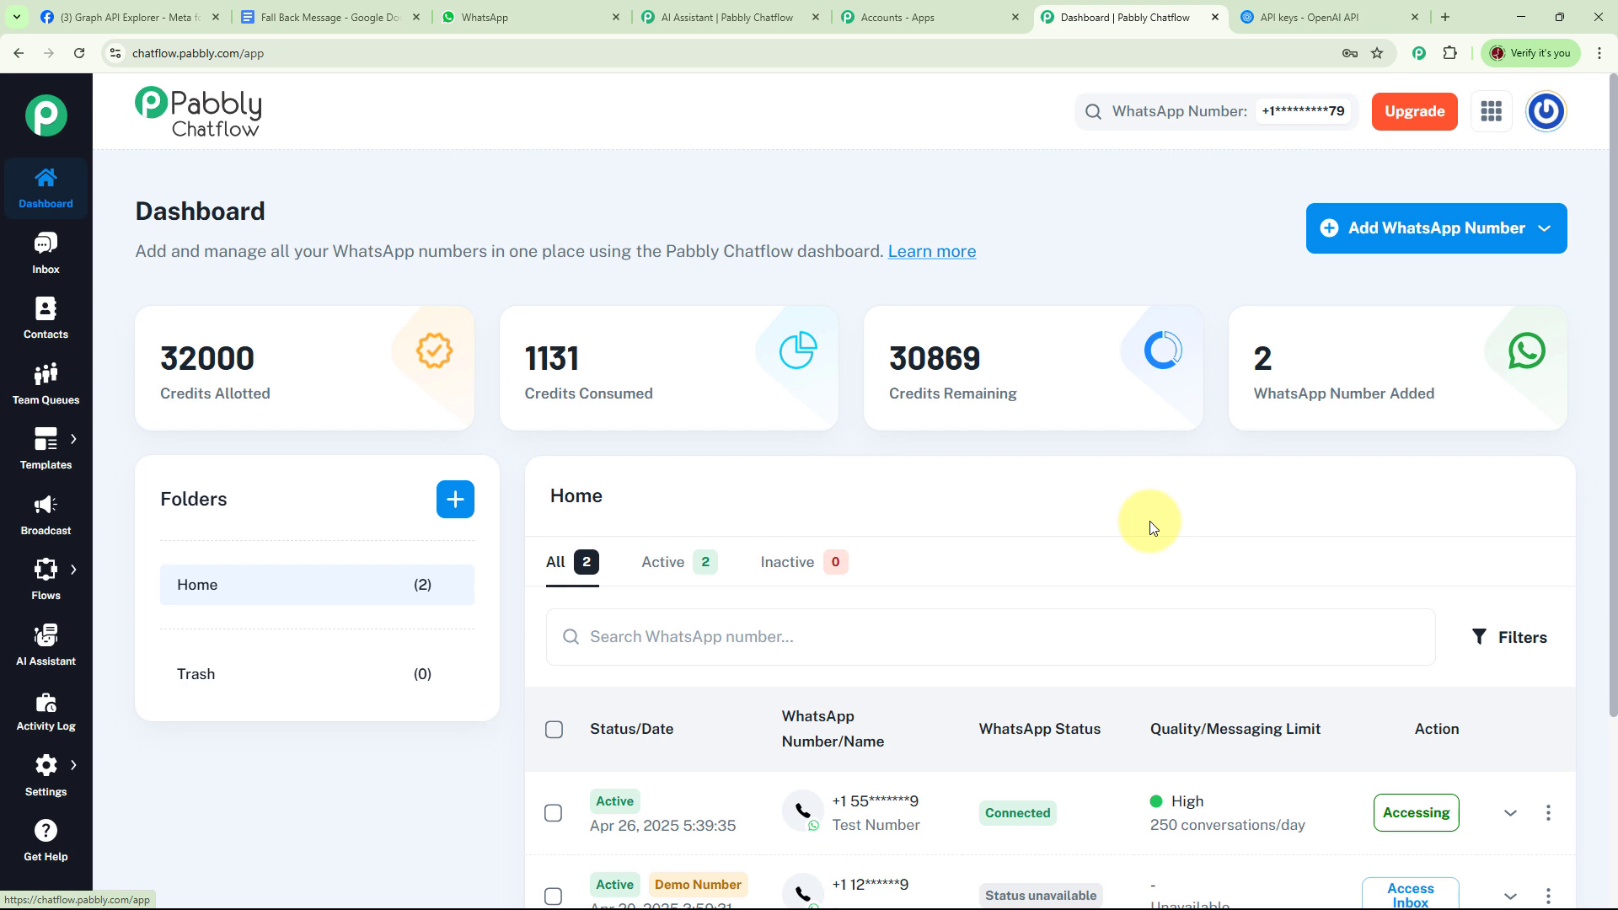